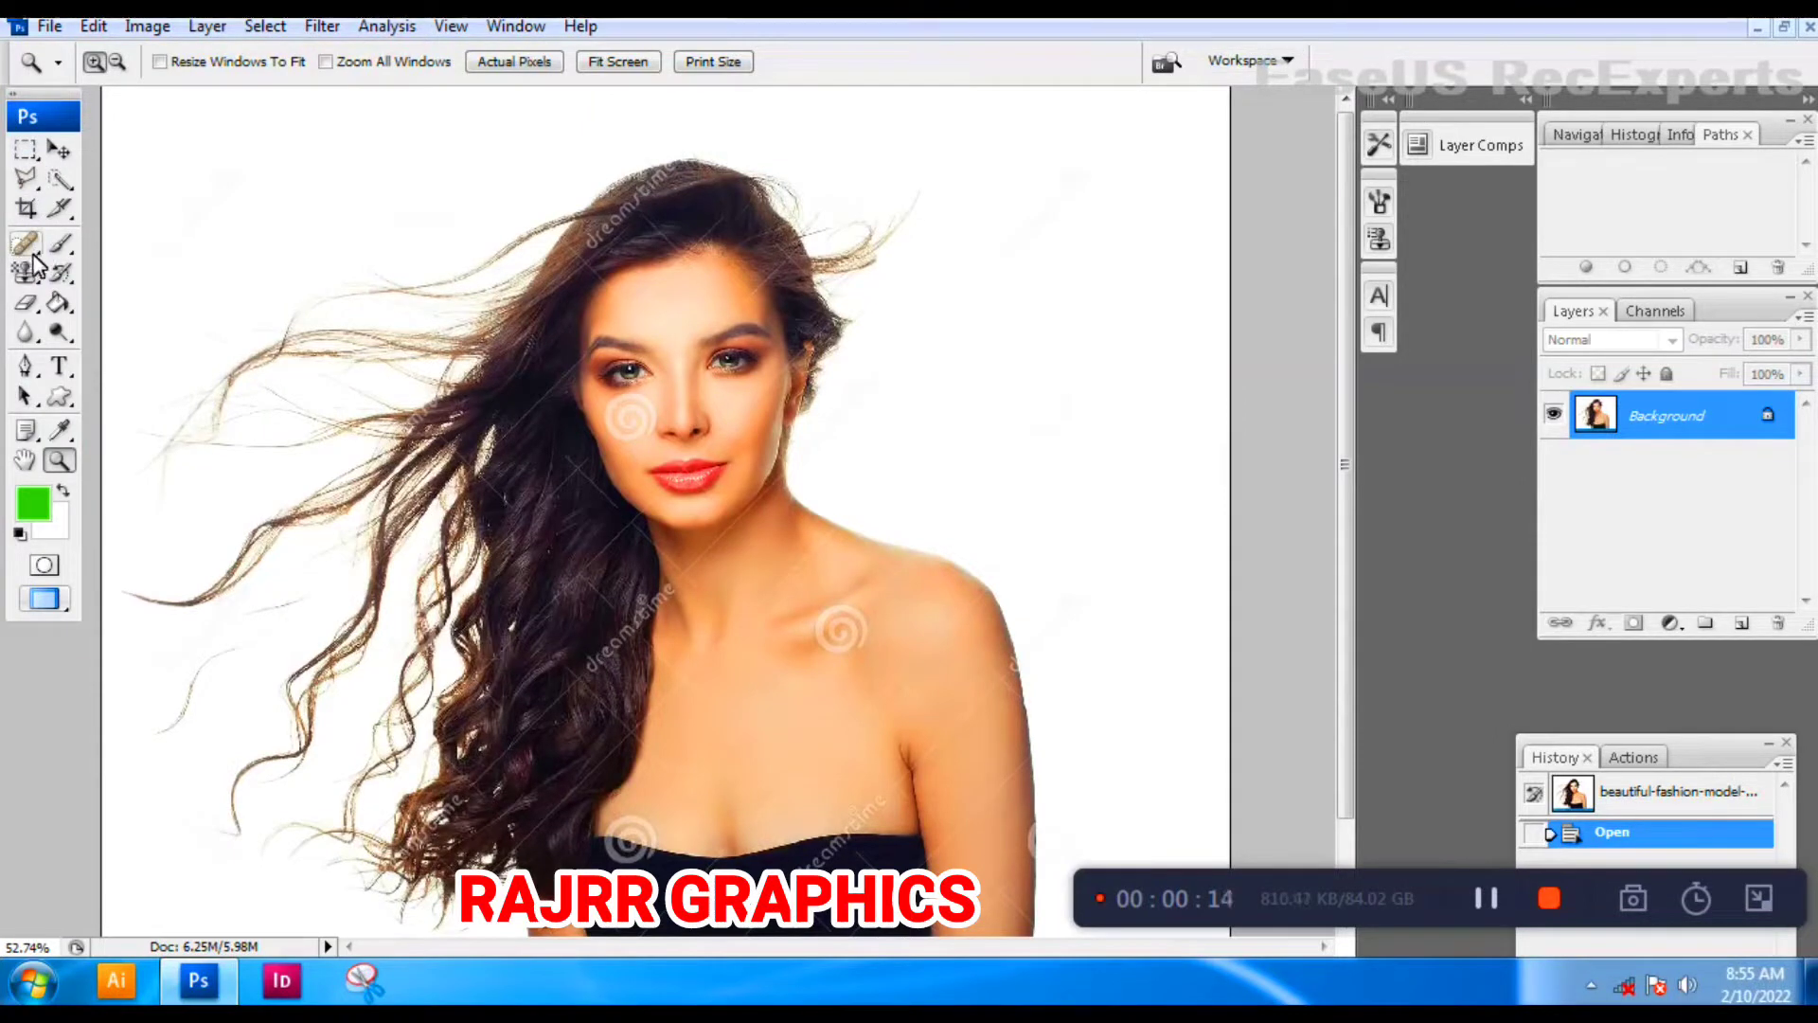
Select the woman, the white area around her blowing hair and the stray strands beside her head with the Quick Selection tool.
{"action": "left_click", "coordinate": [59, 180]}
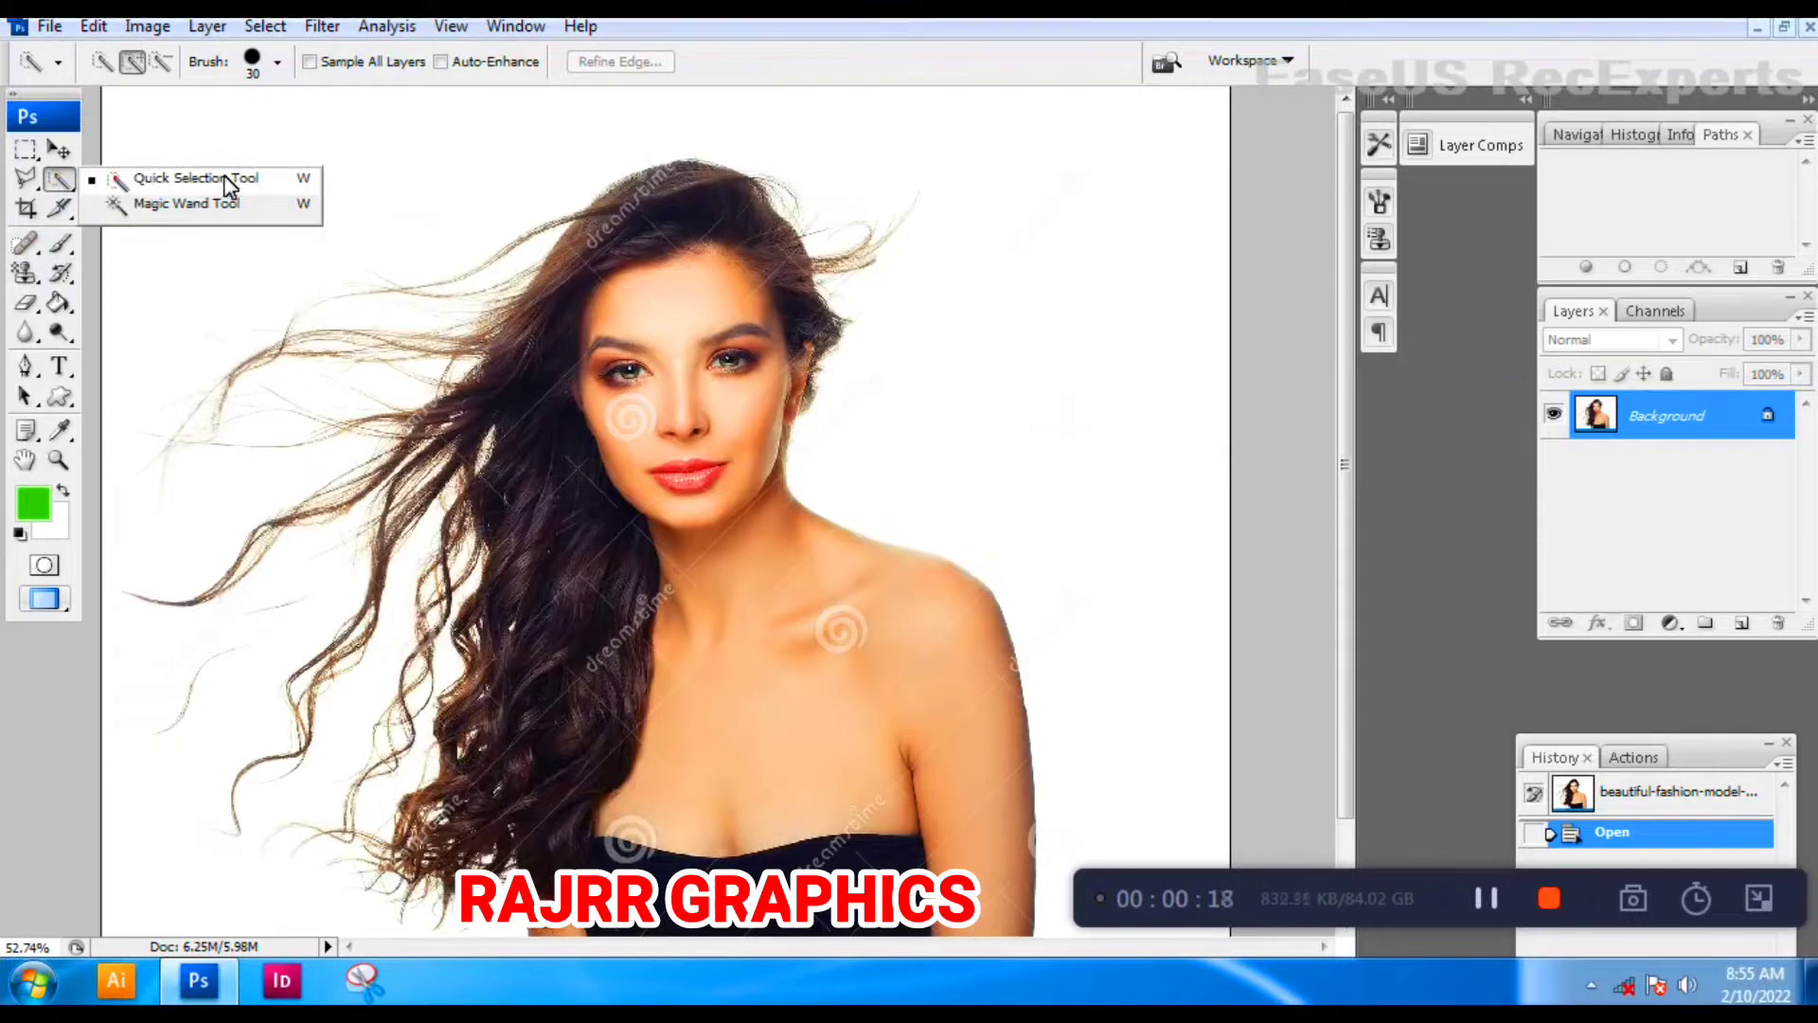
{"action": "left_click", "coordinate": [186, 180]}
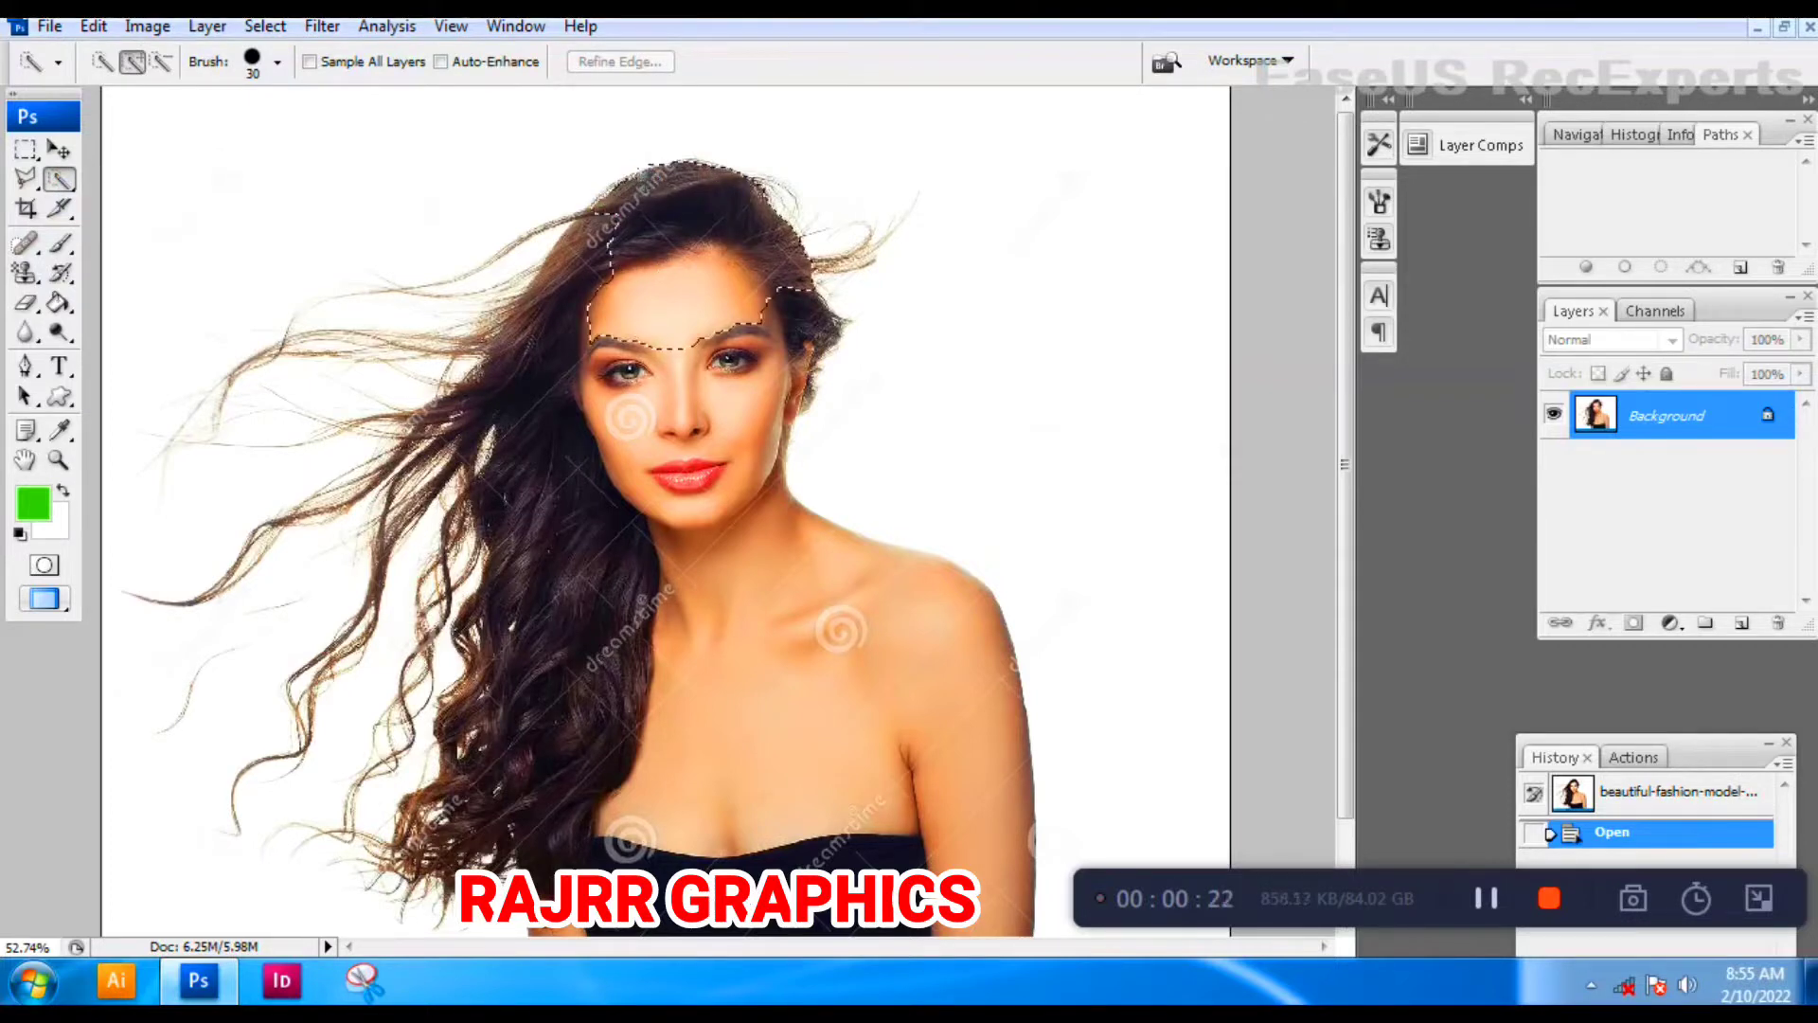
{"action": "mouse_move", "coordinate": [530, 417]}
{"action": "left_mouse_down"}
{"action": "mouse_move", "coordinate": [526, 520]}
{"action": "mouse_move", "coordinate": [734, 530]}
{"action": "left_mouse_up"}
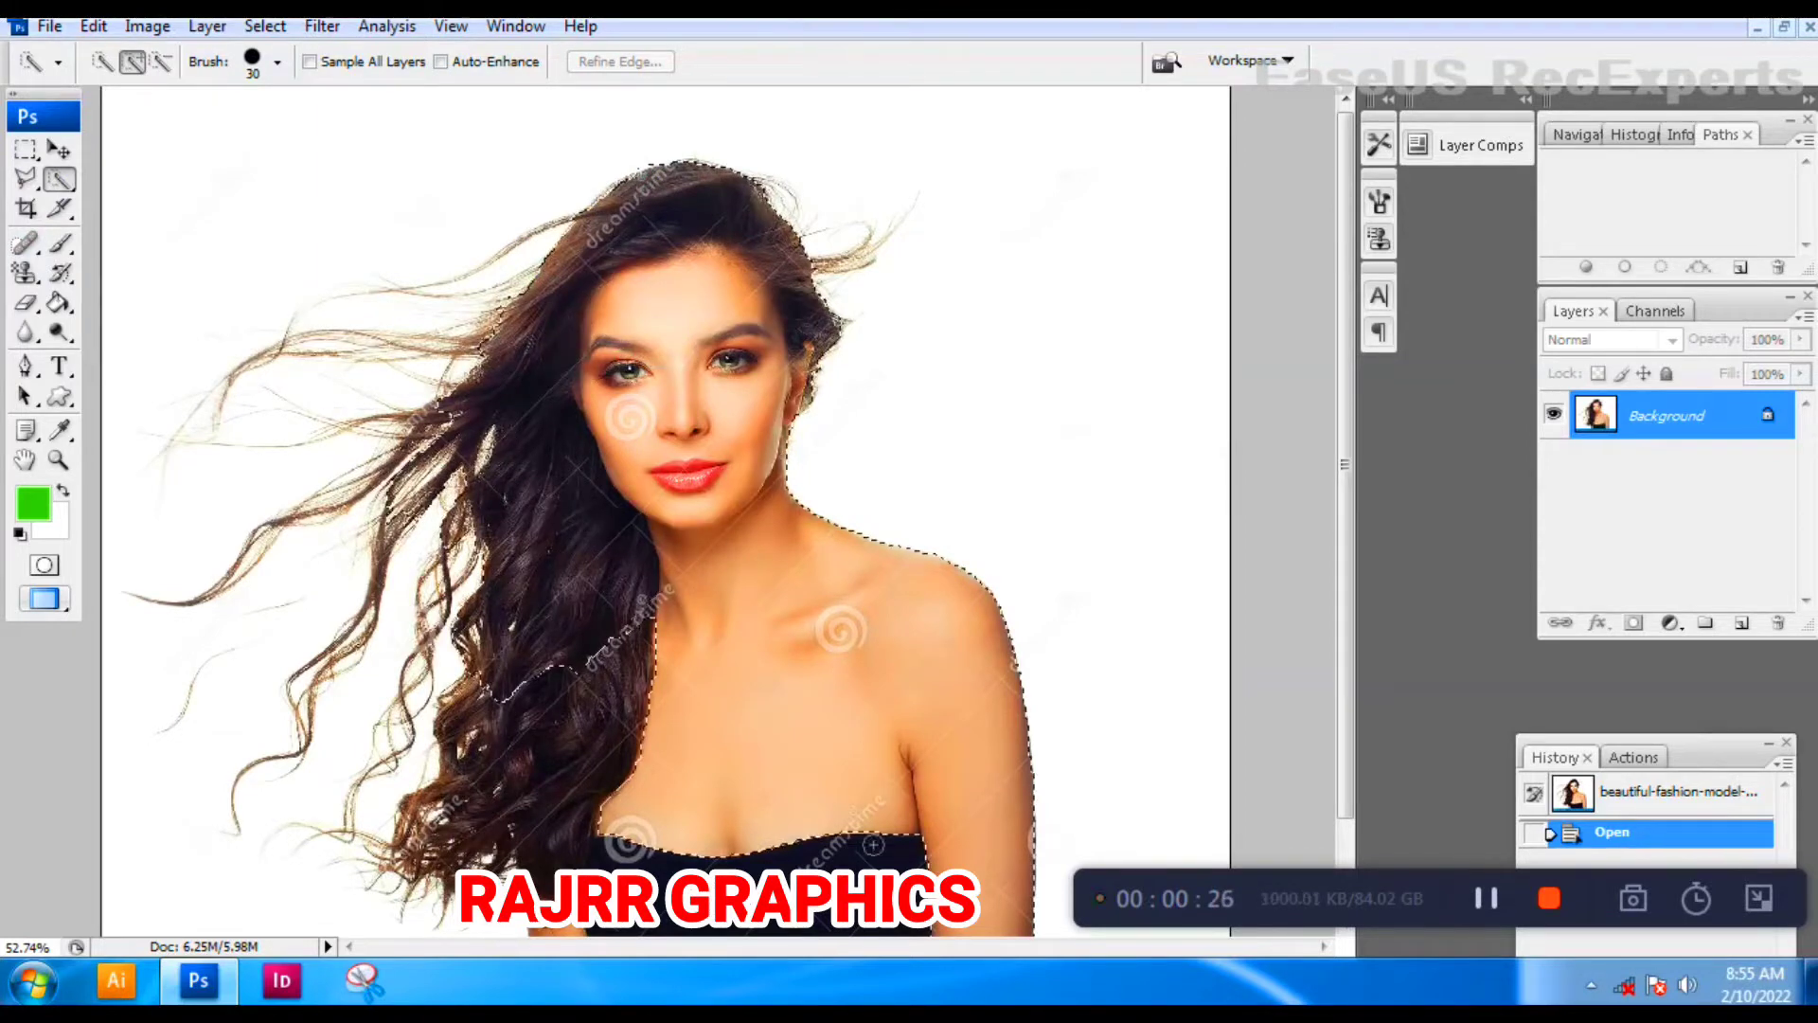
{"action": "left_click_drag", "start_coordinate": [873, 844], "coordinate": [833, 880]}
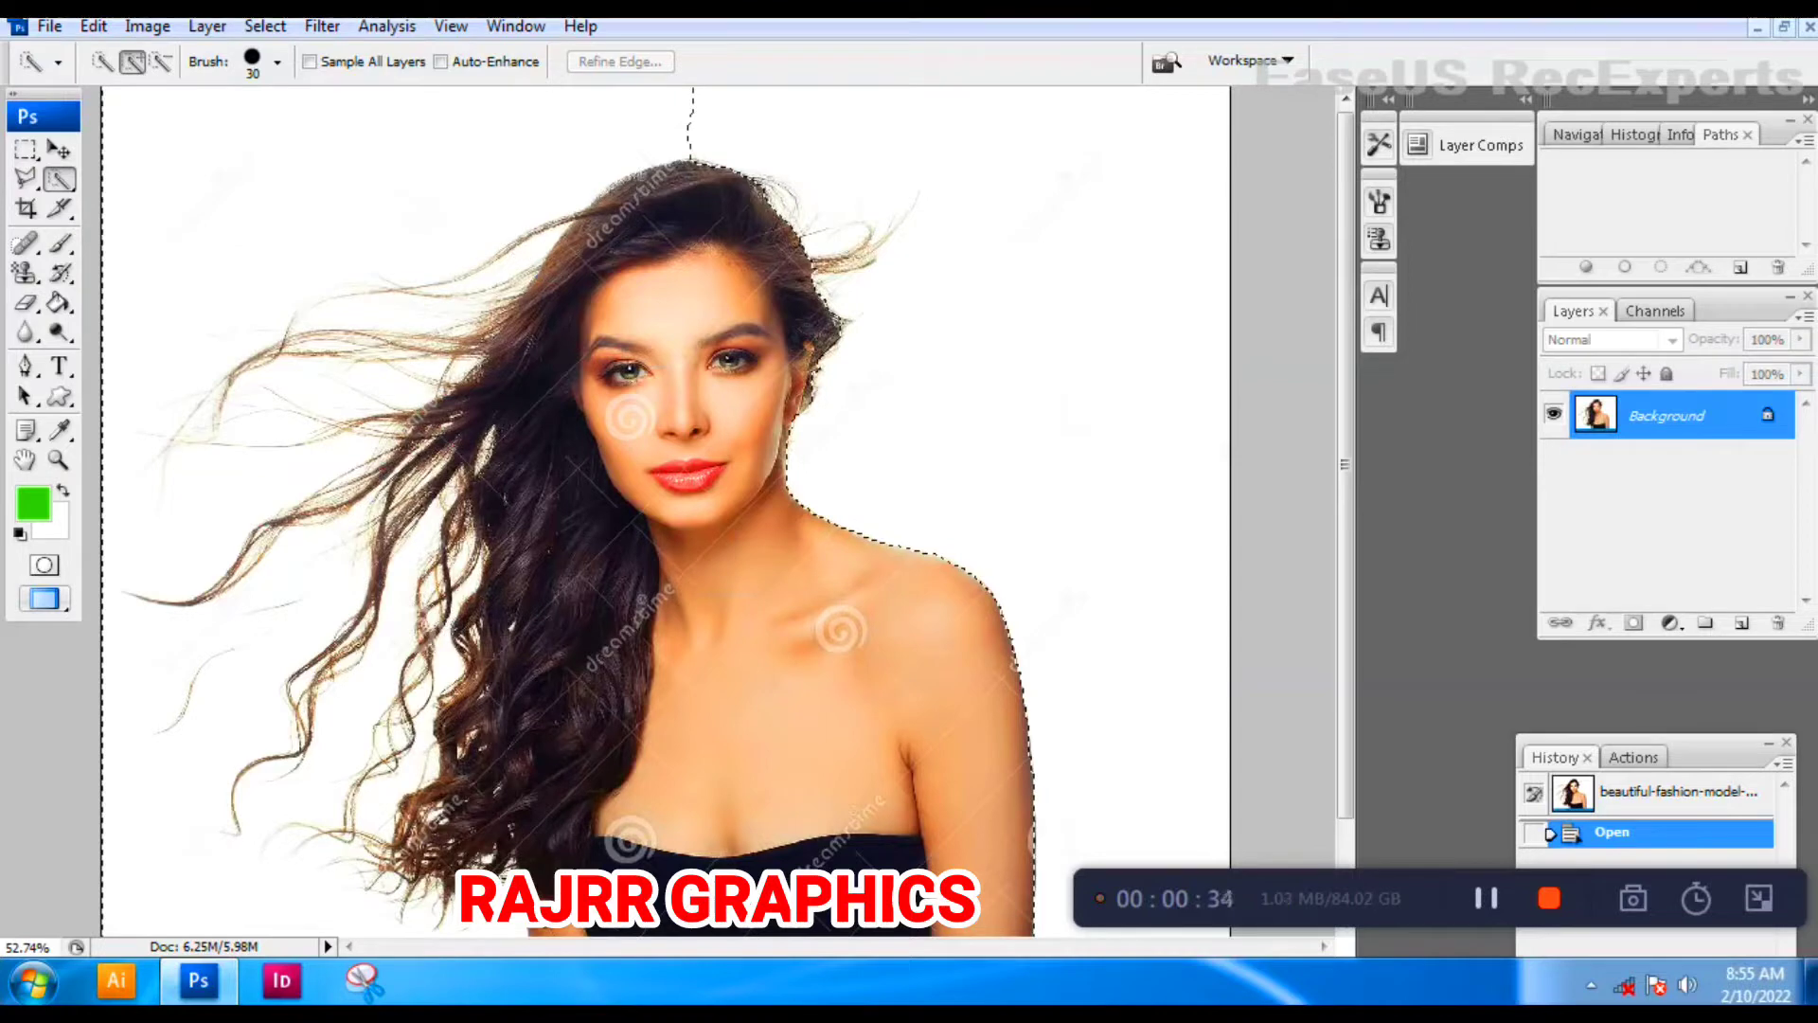
{"action": "mouse_move", "coordinate": [820, 285]}
{"action": "left_mouse_down"}
{"action": "mouse_move", "coordinate": [875, 277]}
{"action": "mouse_move", "coordinate": [858, 248]}
{"action": "mouse_move", "coordinate": [889, 260]}
{"action": "mouse_move", "coordinate": [872, 234]}
{"action": "mouse_move", "coordinate": [910, 251]}
{"action": "mouse_move", "coordinate": [889, 229]}
{"action": "mouse_move", "coordinate": [901, 269]}
{"action": "mouse_move", "coordinate": [881, 248]}
{"action": "mouse_move", "coordinate": [867, 300]}
{"action": "left_mouse_up"}
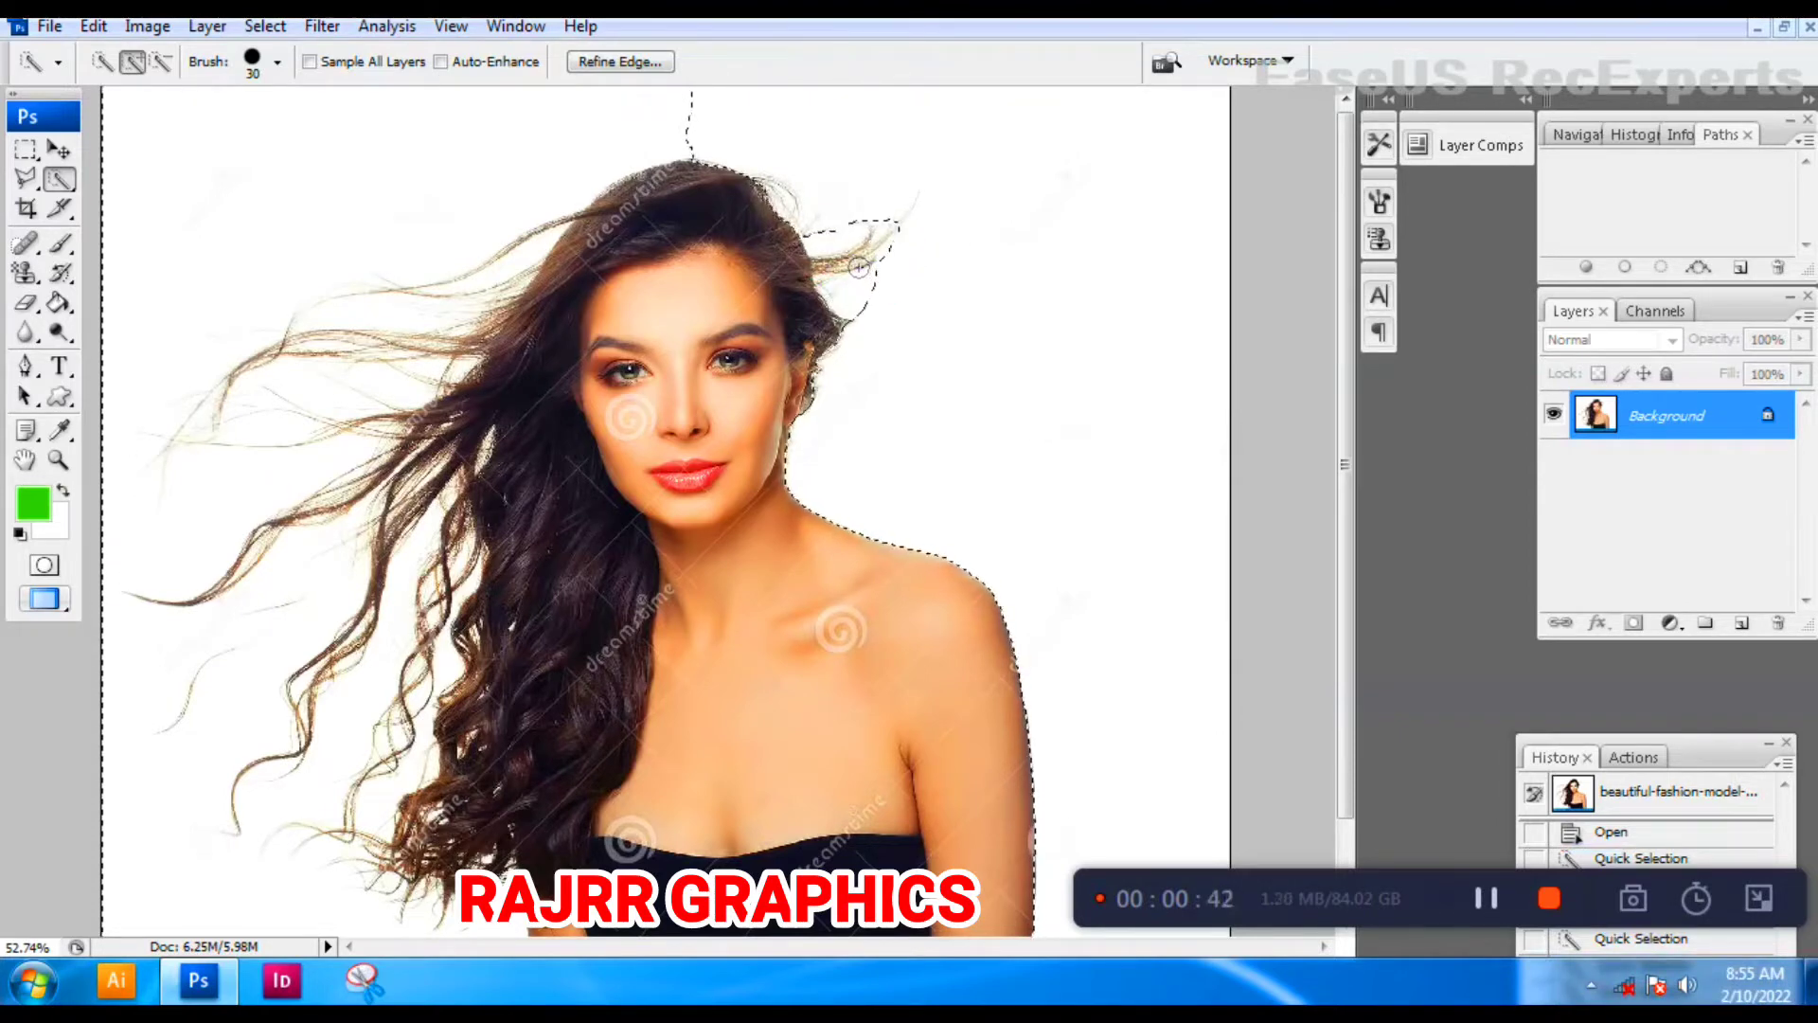
Unlock the background layer and mask it with the selection, then duplicate the masked layer.
{"action": "double_click", "coordinate": [1776, 424]}
{"action": "key", "text": "Return"}
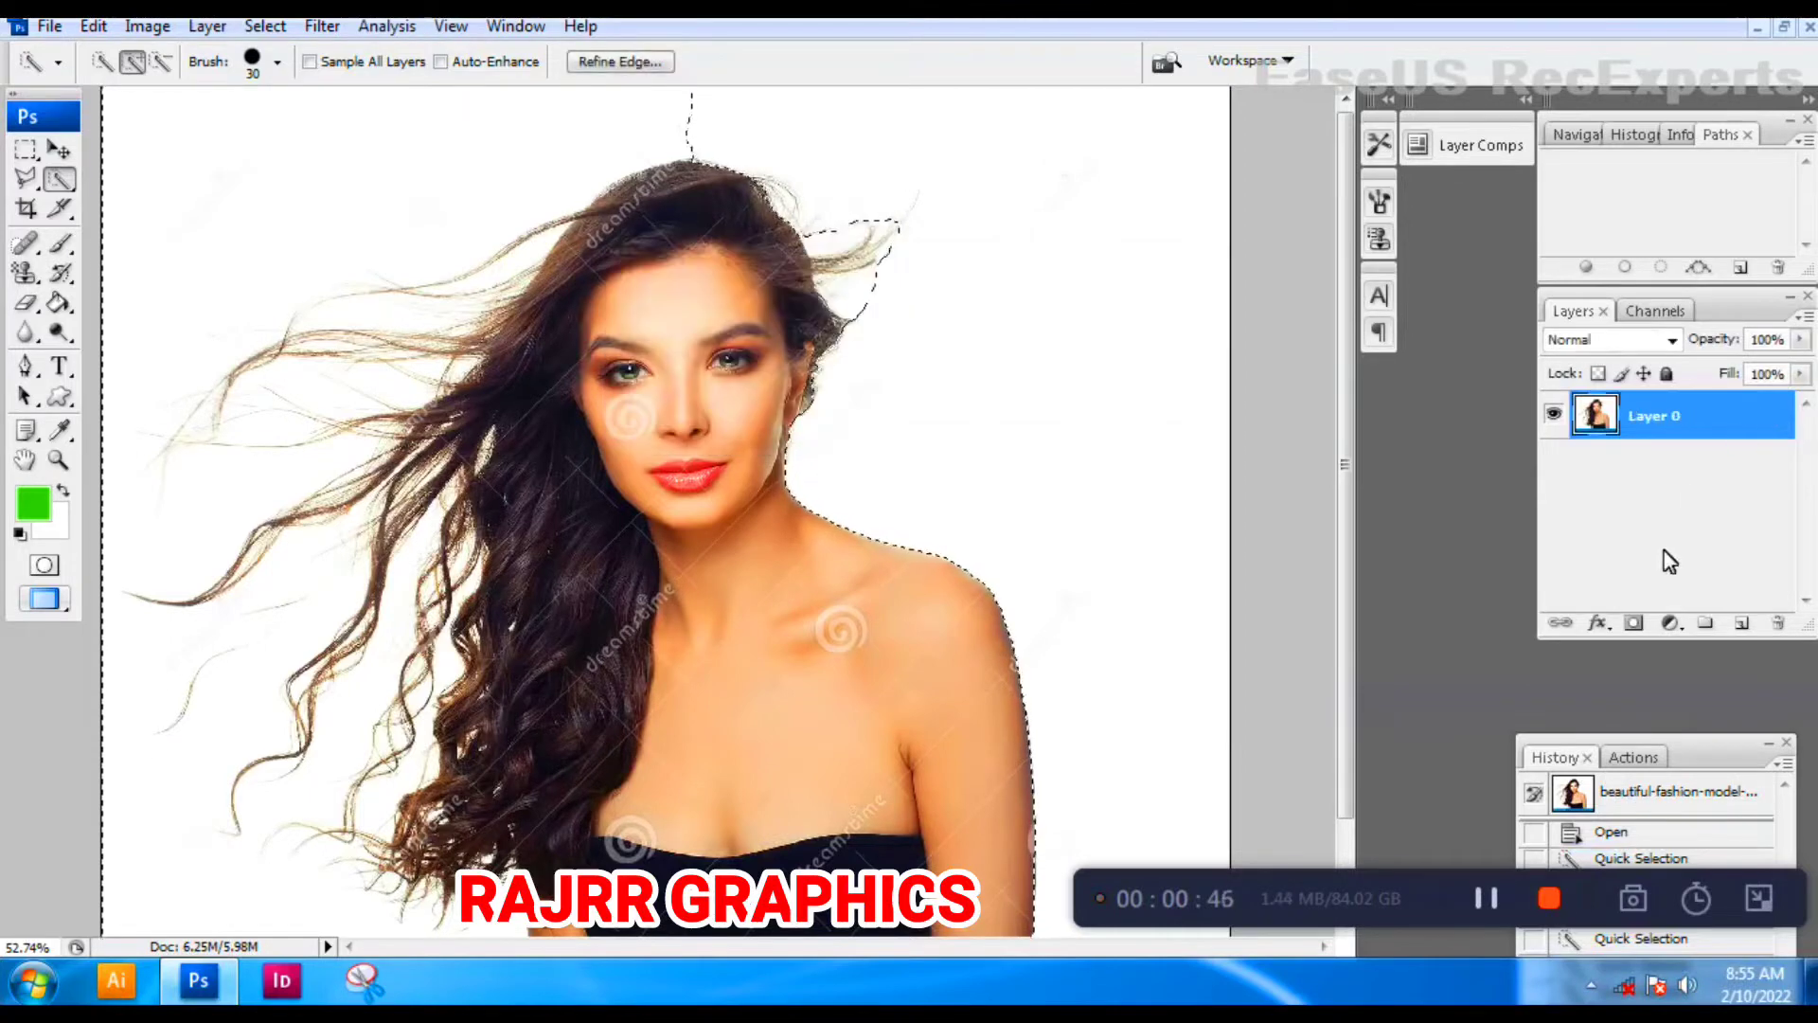
{"action": "left_click", "coordinate": [1635, 623]}
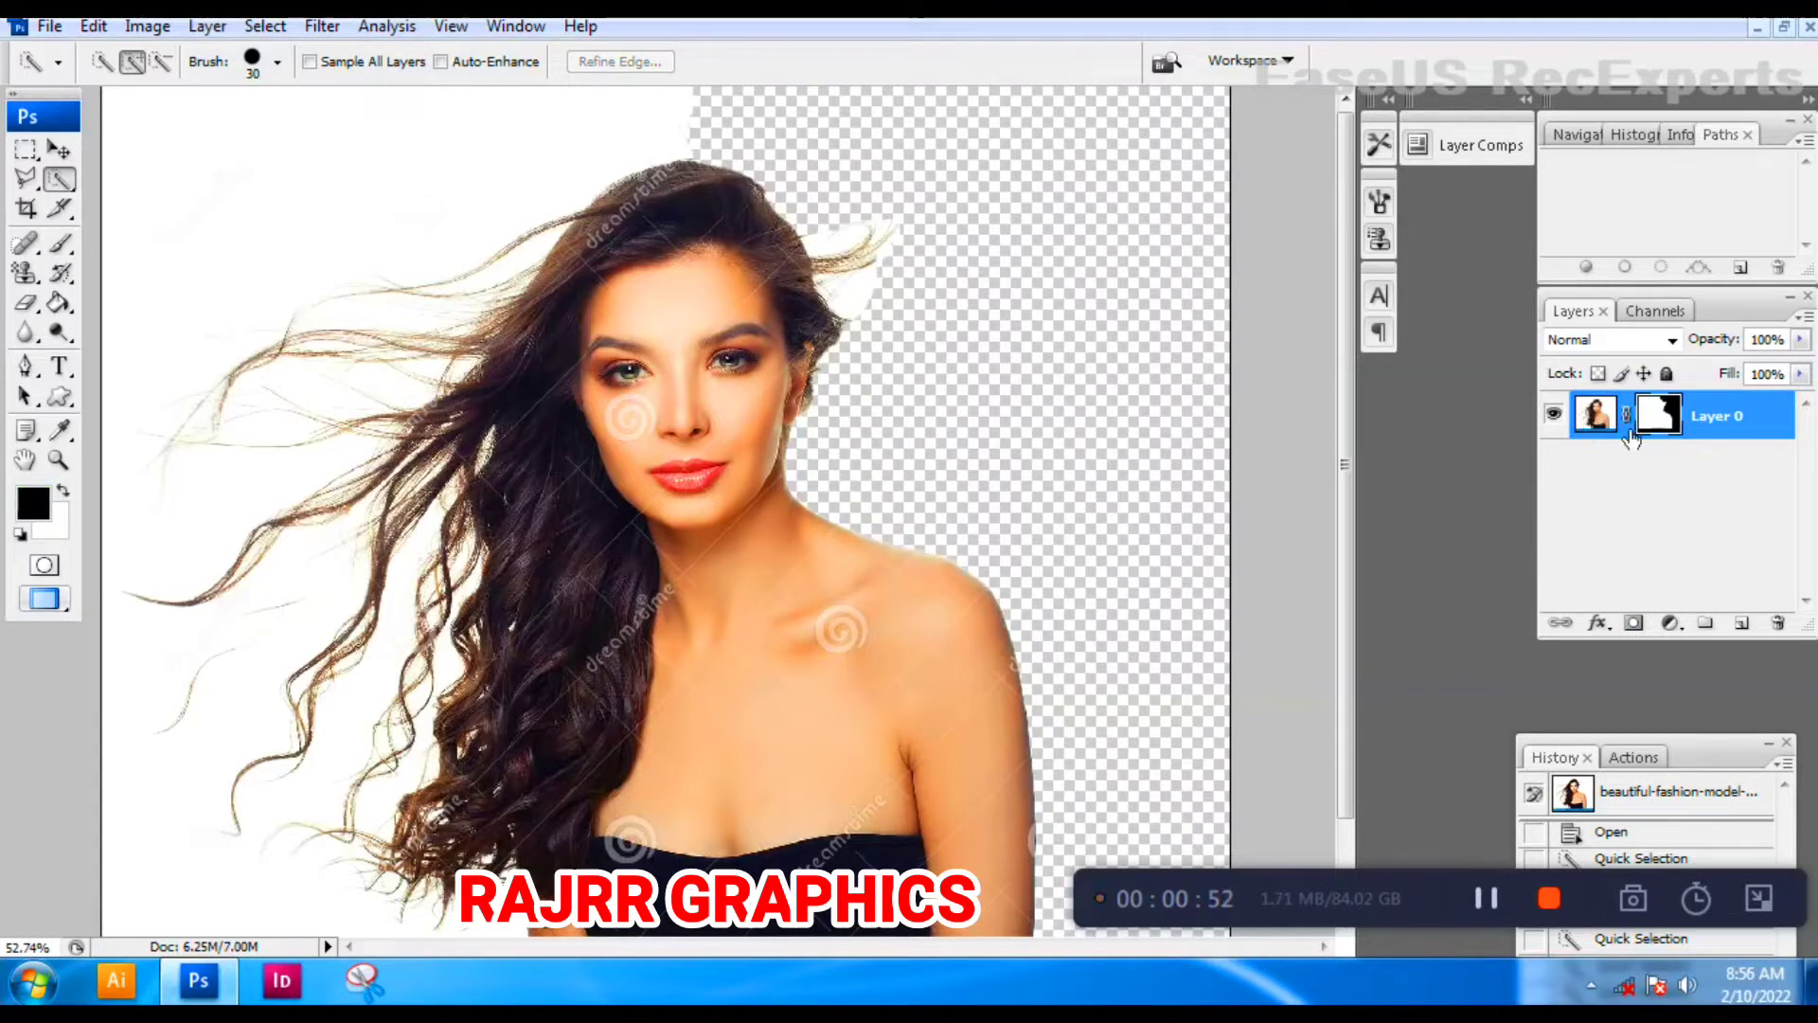
{"action": "key", "text": "ctrl+j"}
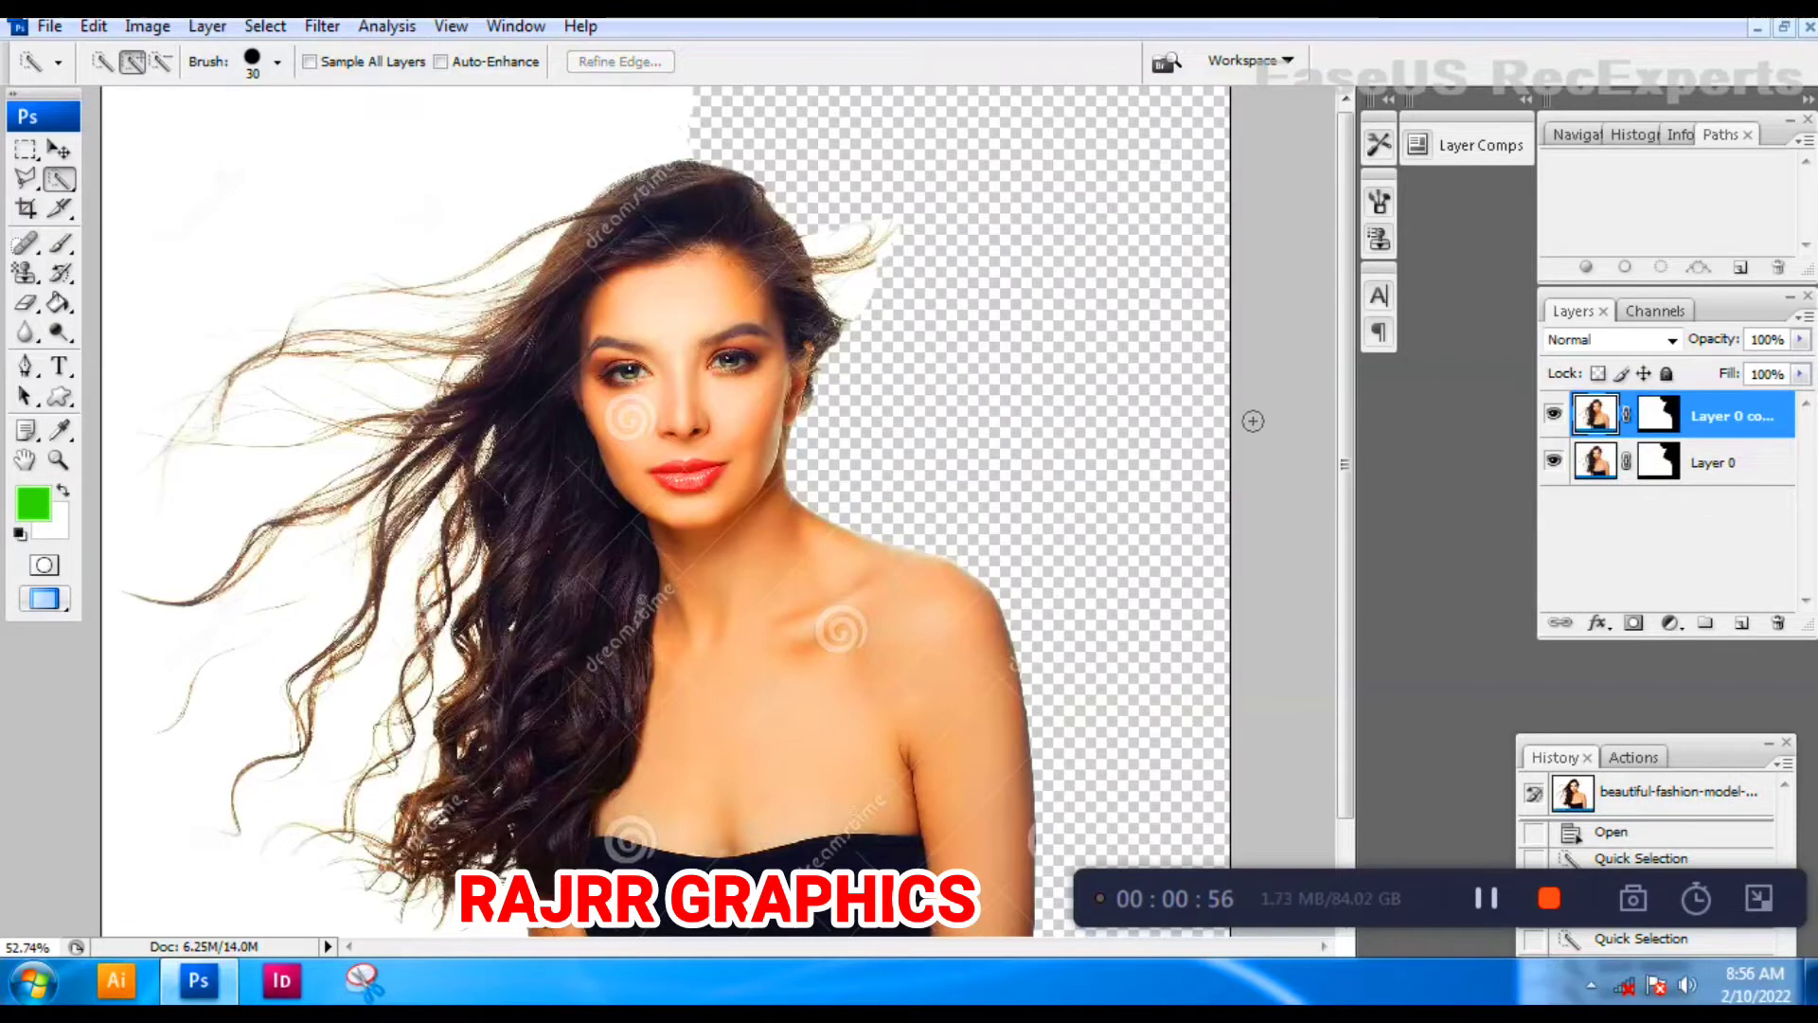
Show the portrait in a floating window and open the blue and magenta image "download" from the Downloads folder.
{"action": "key", "text": "f"}
{"action": "key", "text": "f"}
{"action": "key", "text": "f"}
{"action": "key", "text": "b"}
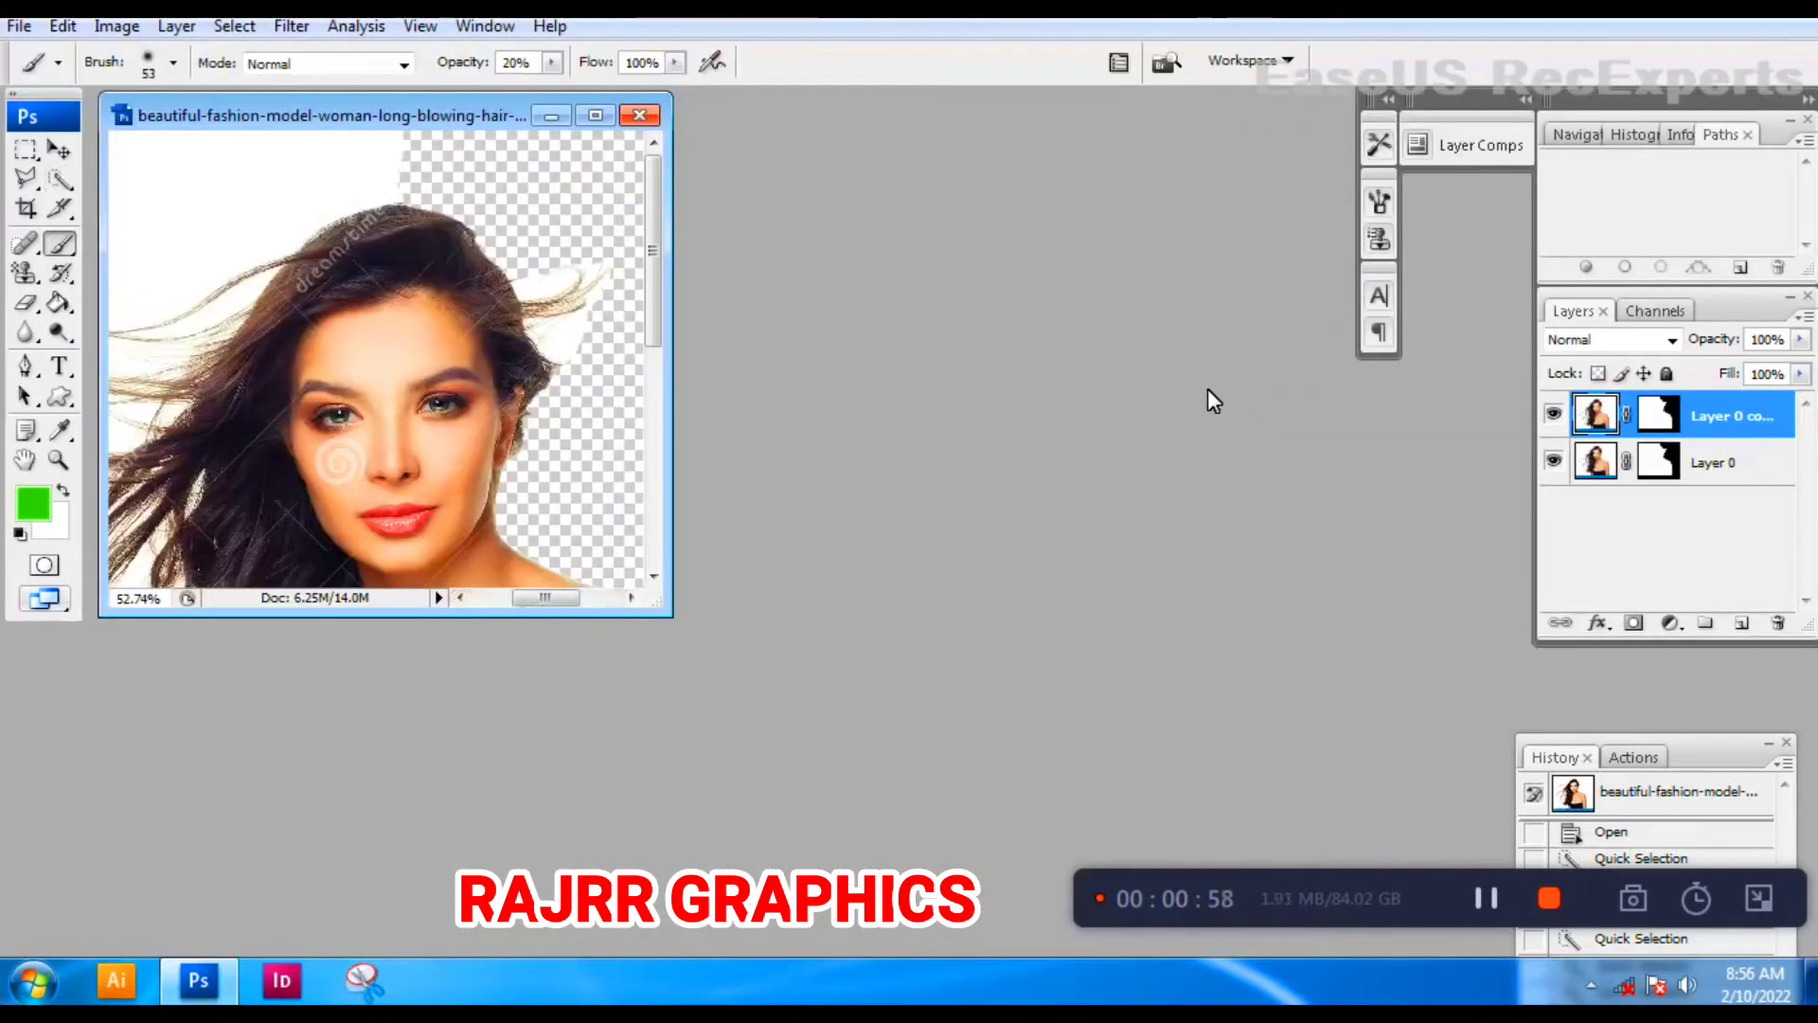
{"action": "key", "text": "ctrl+o"}
{"action": "left_click", "coordinate": [679, 435]}
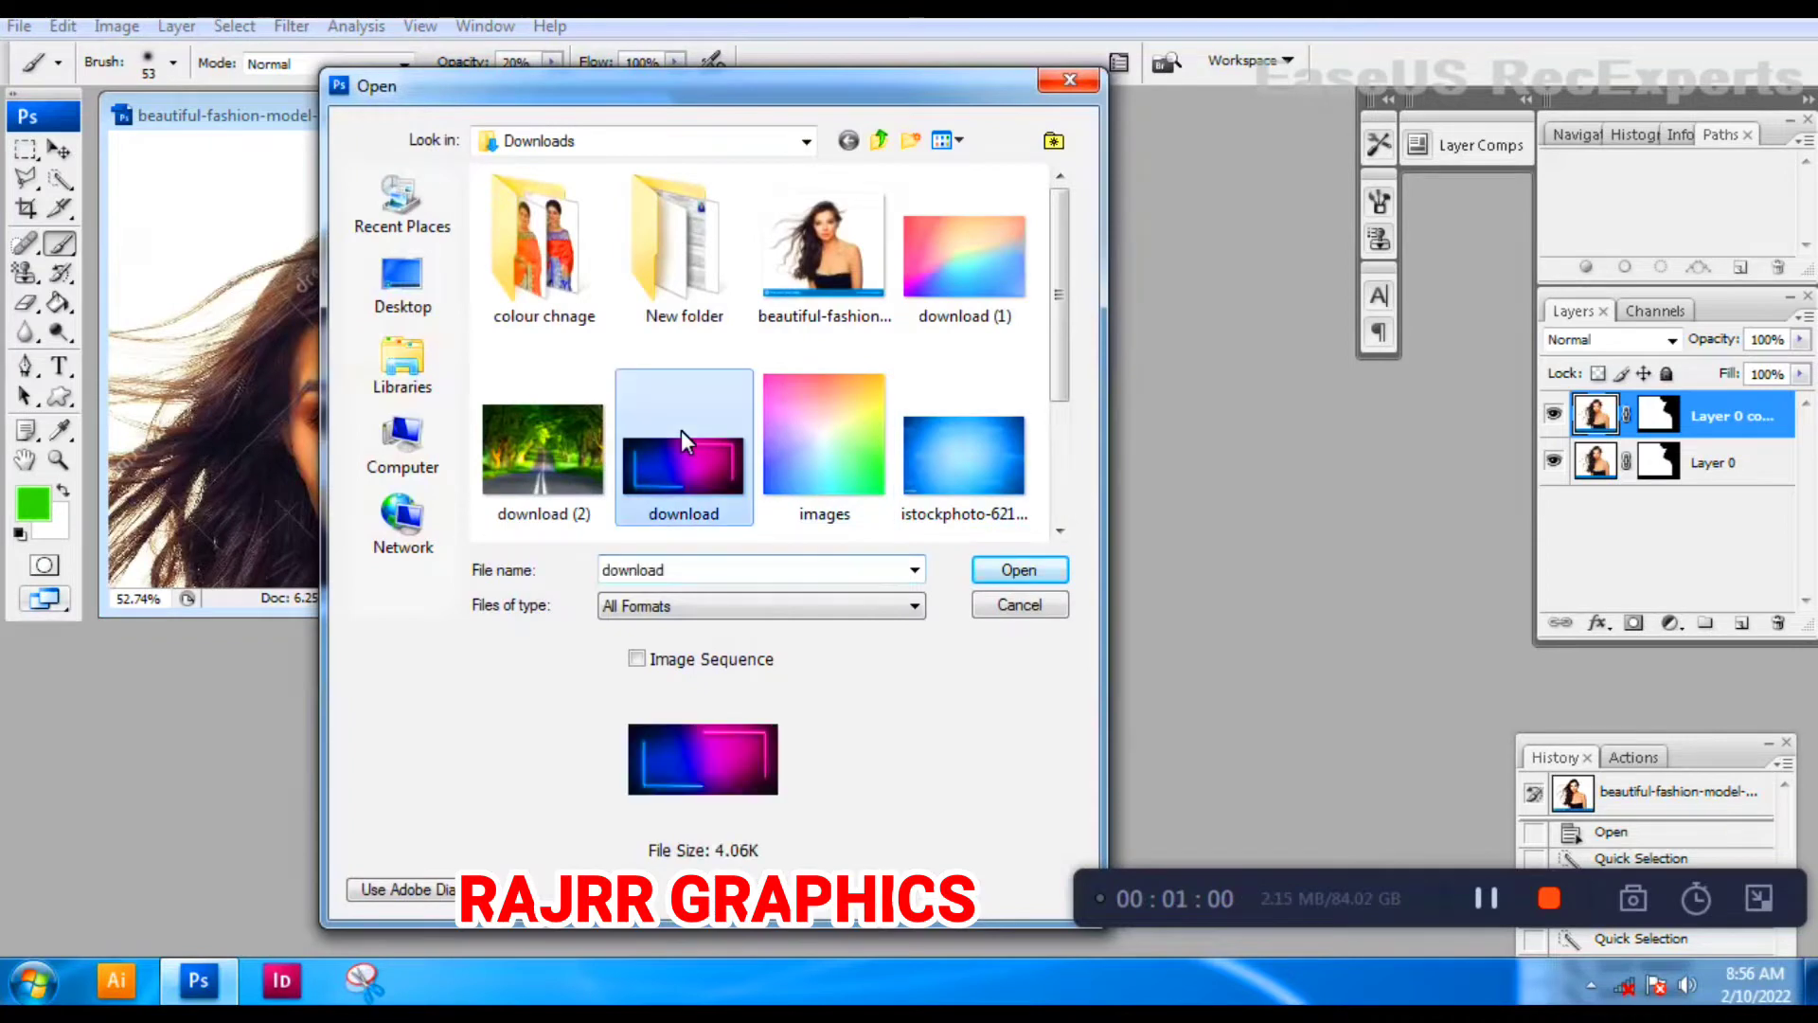
{"action": "double_click", "coordinate": [679, 432]}
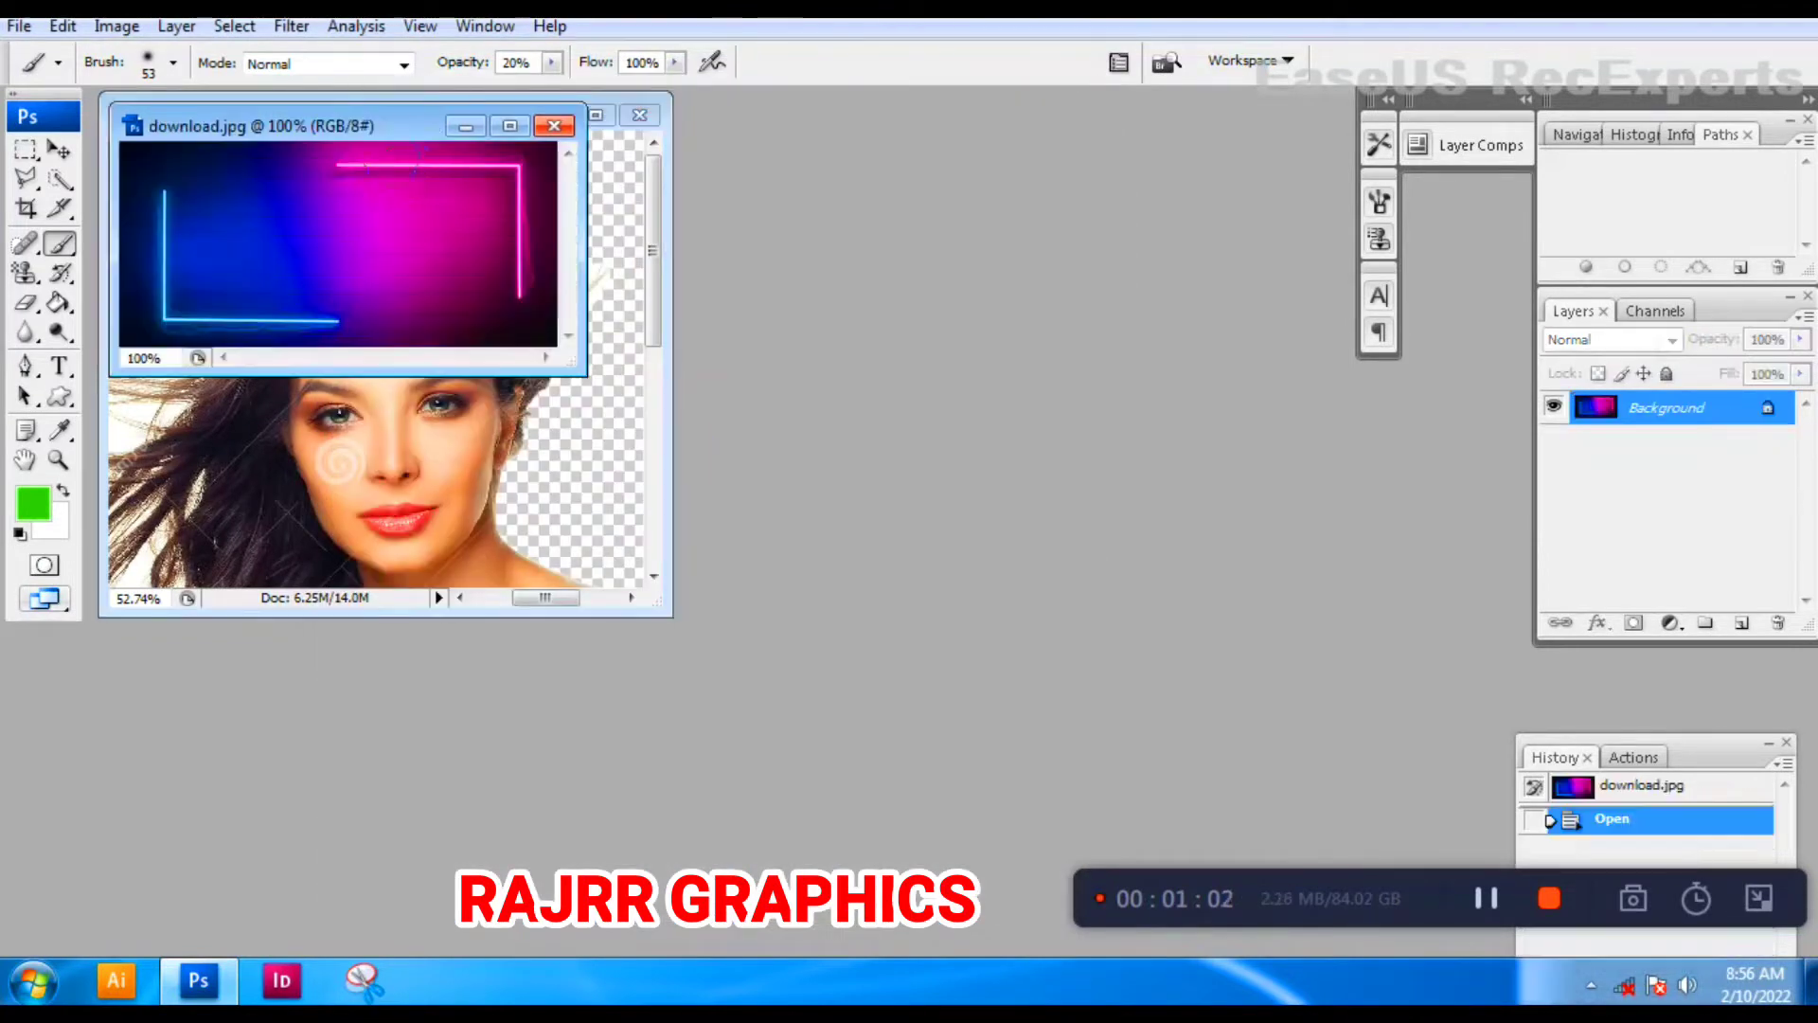
Copy the neon image into the portrait document and send its layer behind both portrait layers.
{"action": "left_click_drag", "start_coordinate": [402, 133], "coordinate": [1383, 189]}
{"action": "key", "text": "v"}
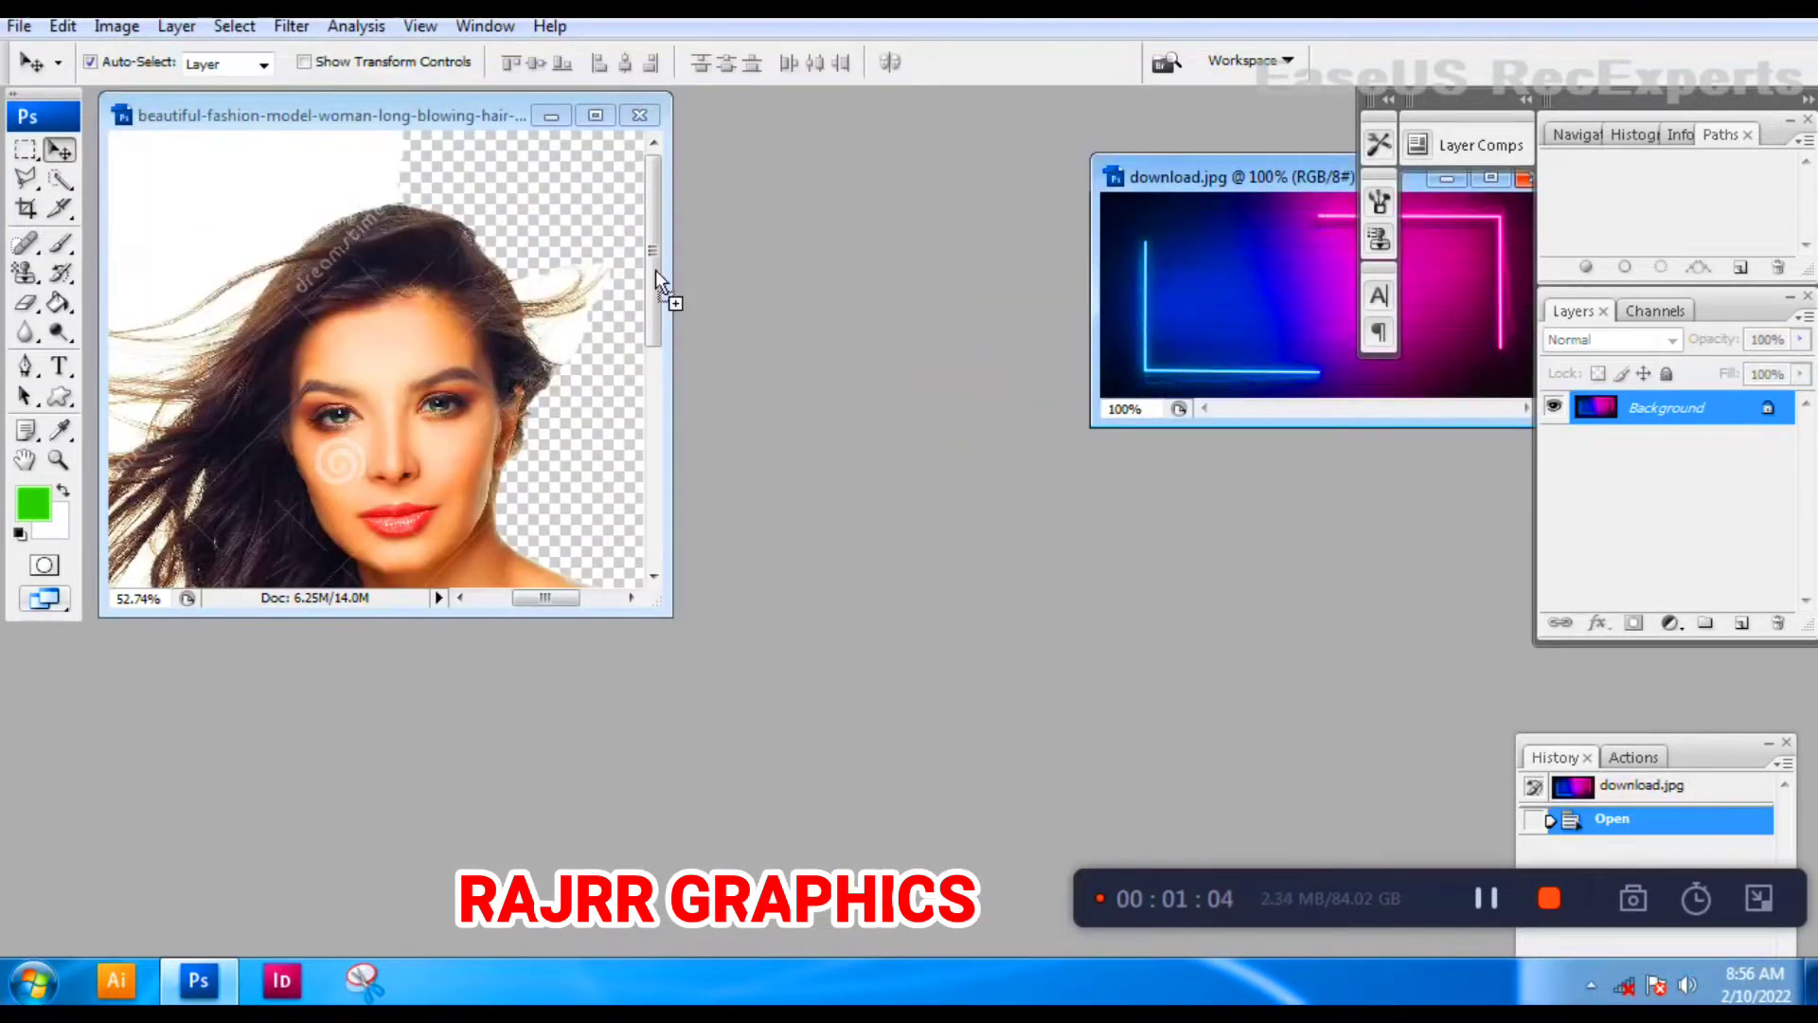
{"action": "left_click_drag", "start_coordinate": [659, 280], "coordinate": [653, 282]}
{"action": "left_click", "coordinate": [594, 115]}
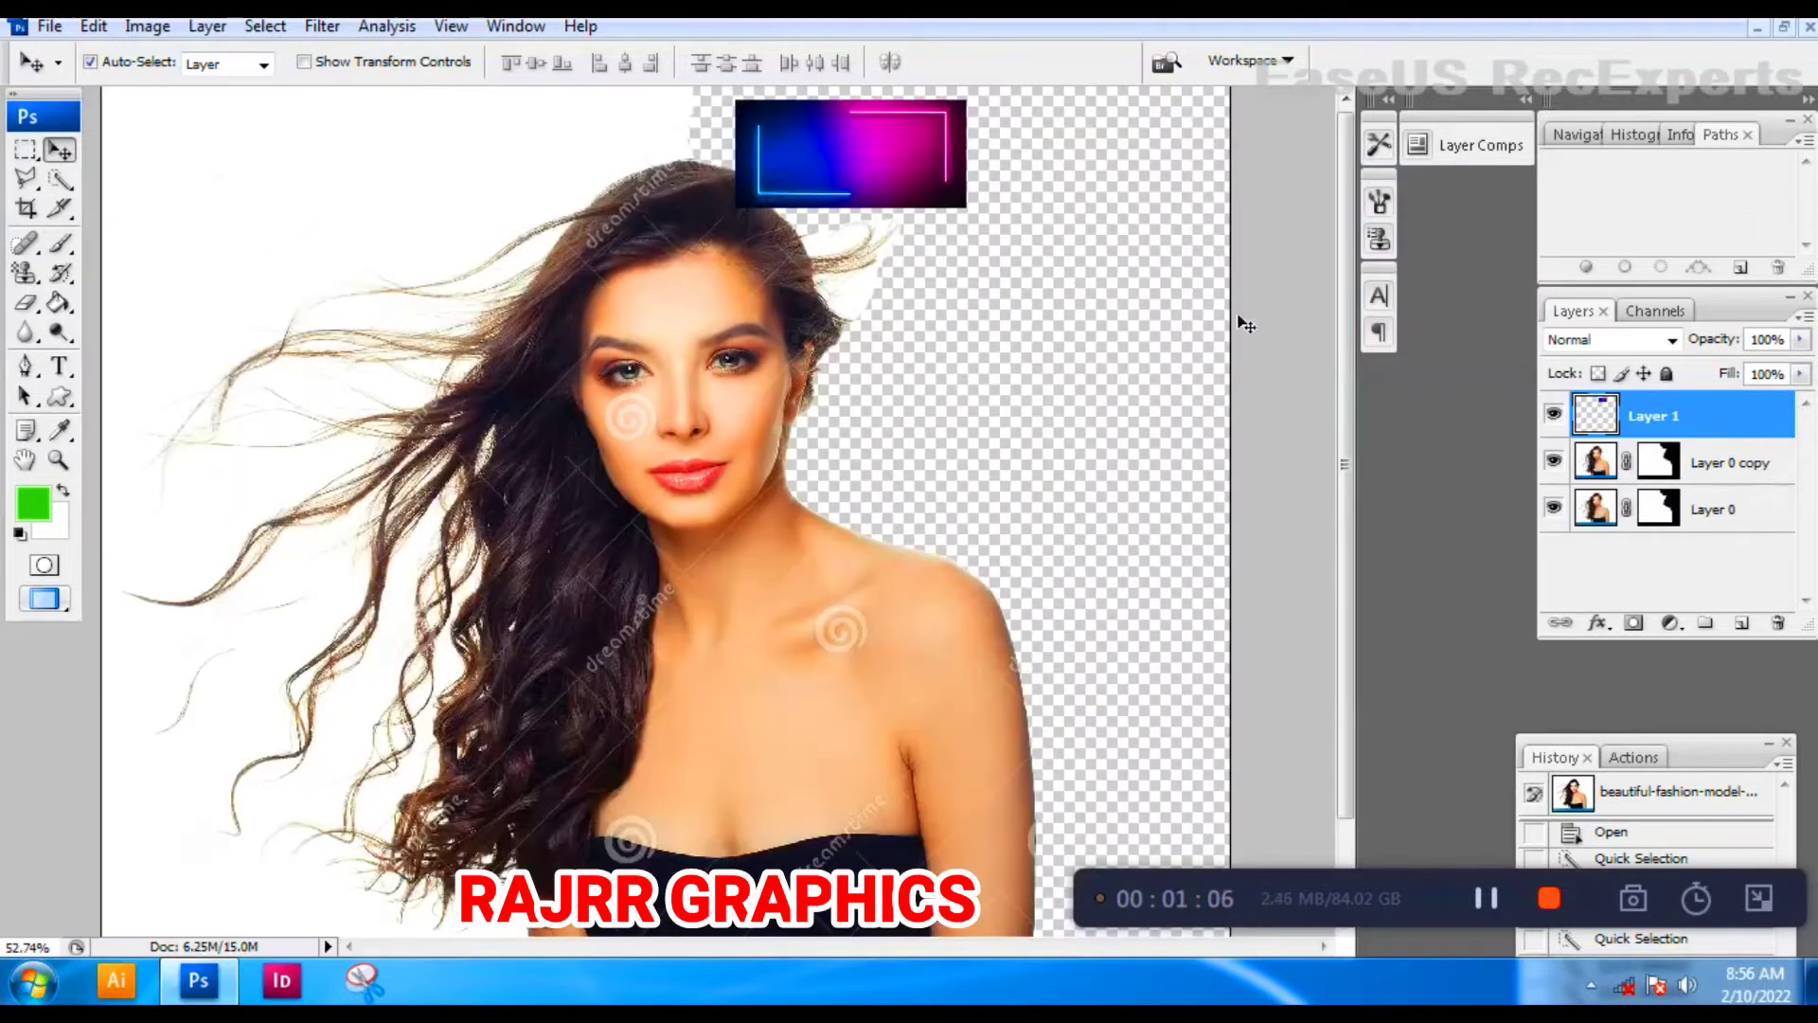
{"action": "key", "text": "ctrl+shift+bracketleft"}
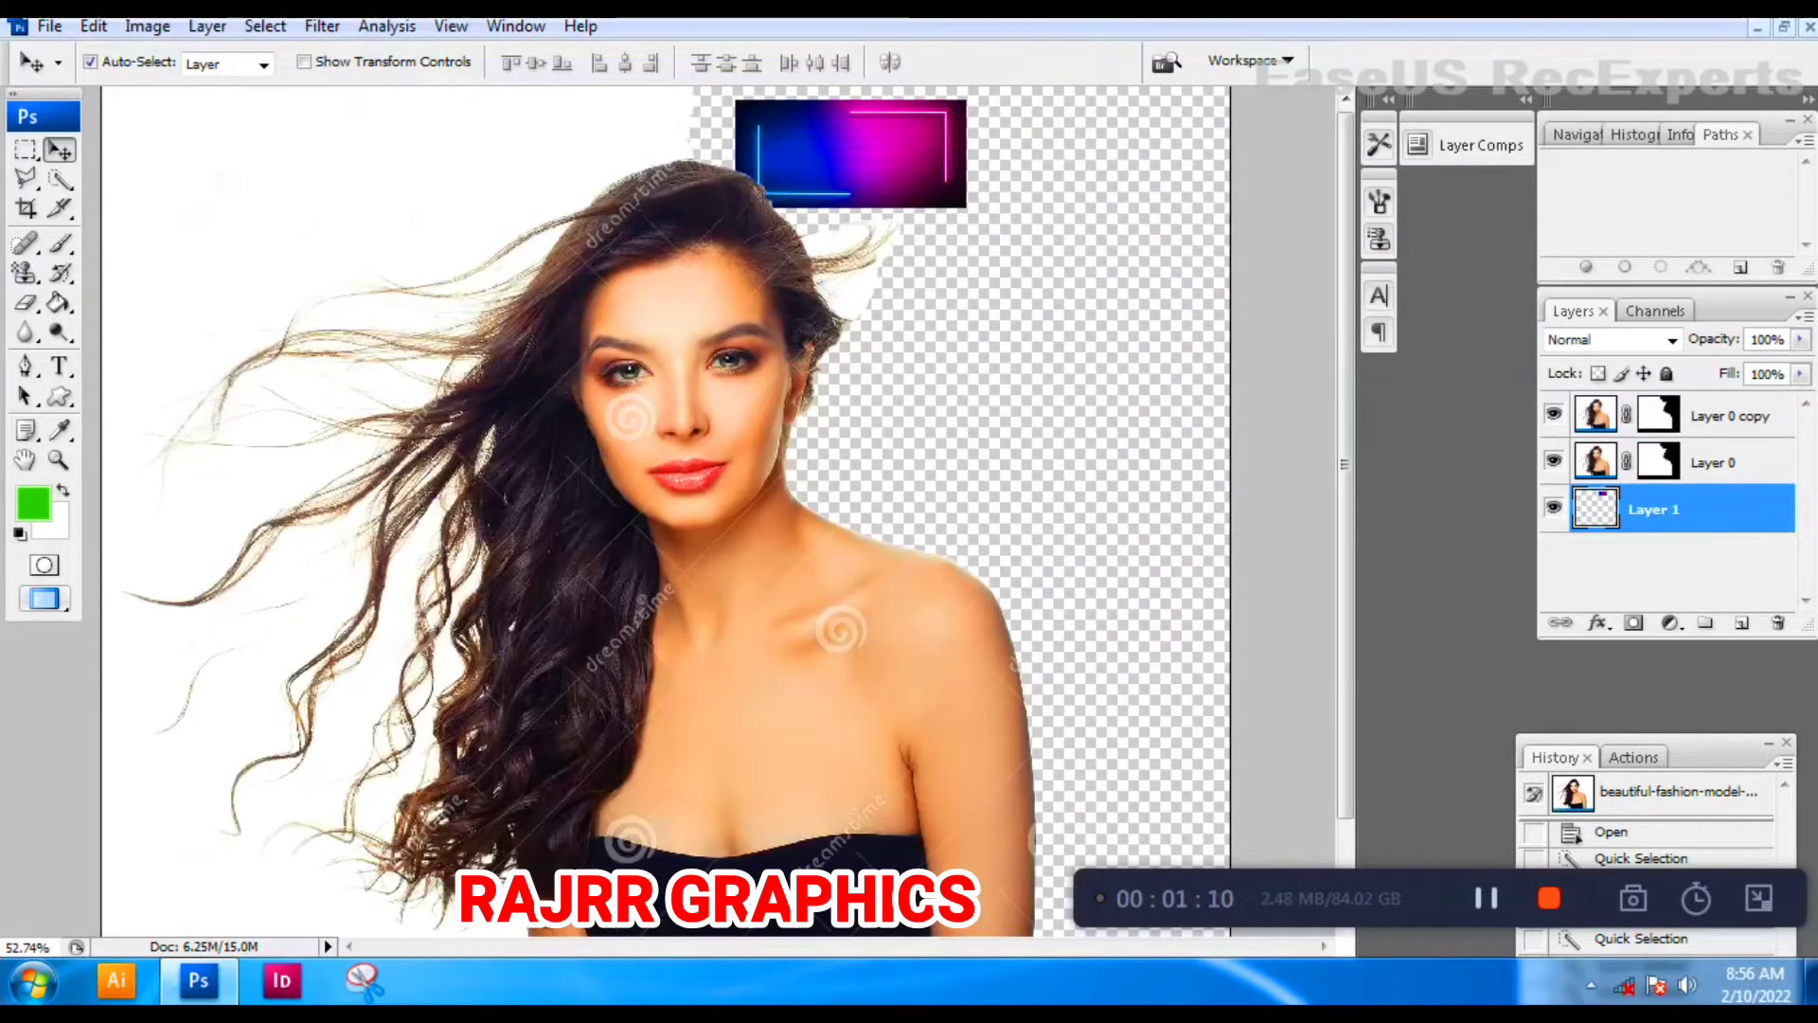
Enlarge and reposition the neon background layer with Free Transform until it covers the whole canvas.
{"action": "key", "text": "ctrl+t"}
{"action": "key", "text": "ctrl+0"}
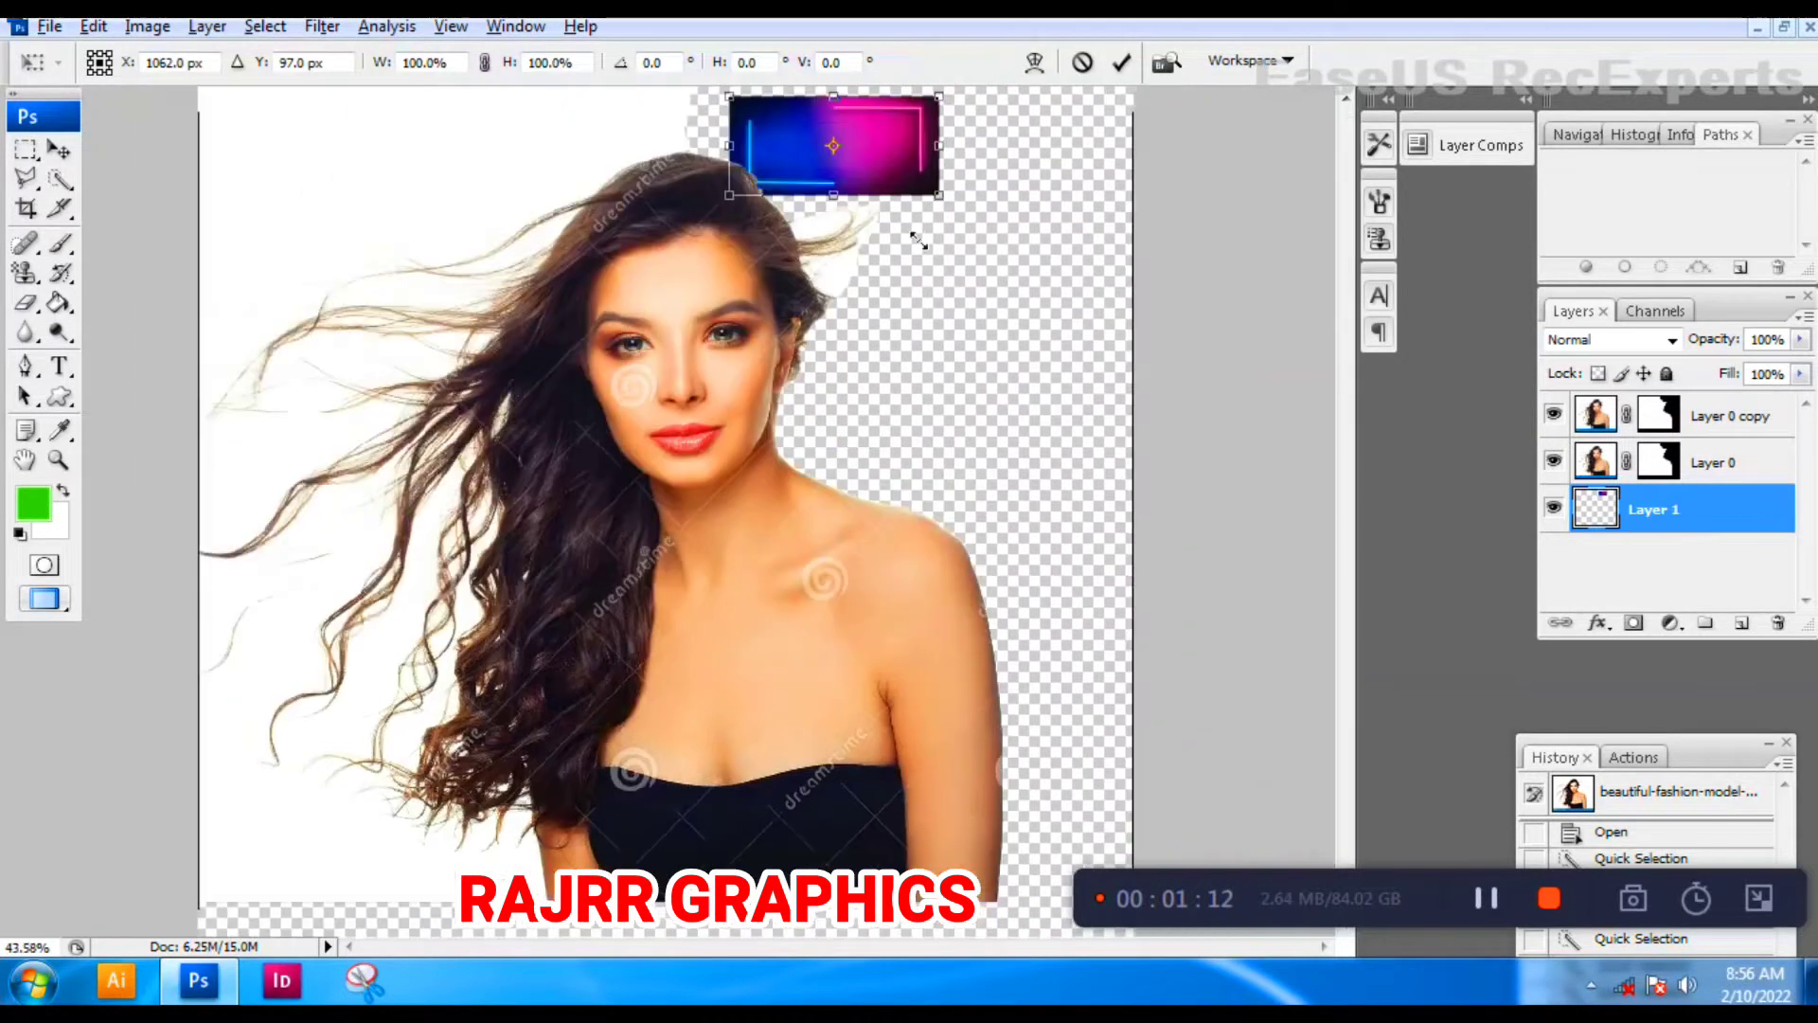
{"action": "scroll", "coordinate": [917, 240], "scroll_direction": "up", "scroll_amount": 4}
{"action": "scroll", "coordinate": [922, 284], "scroll_direction": "down", "scroll_amount": 3}
{"action": "left_click_drag", "start_coordinate": [1018, 273], "coordinate": [1223, 398]}
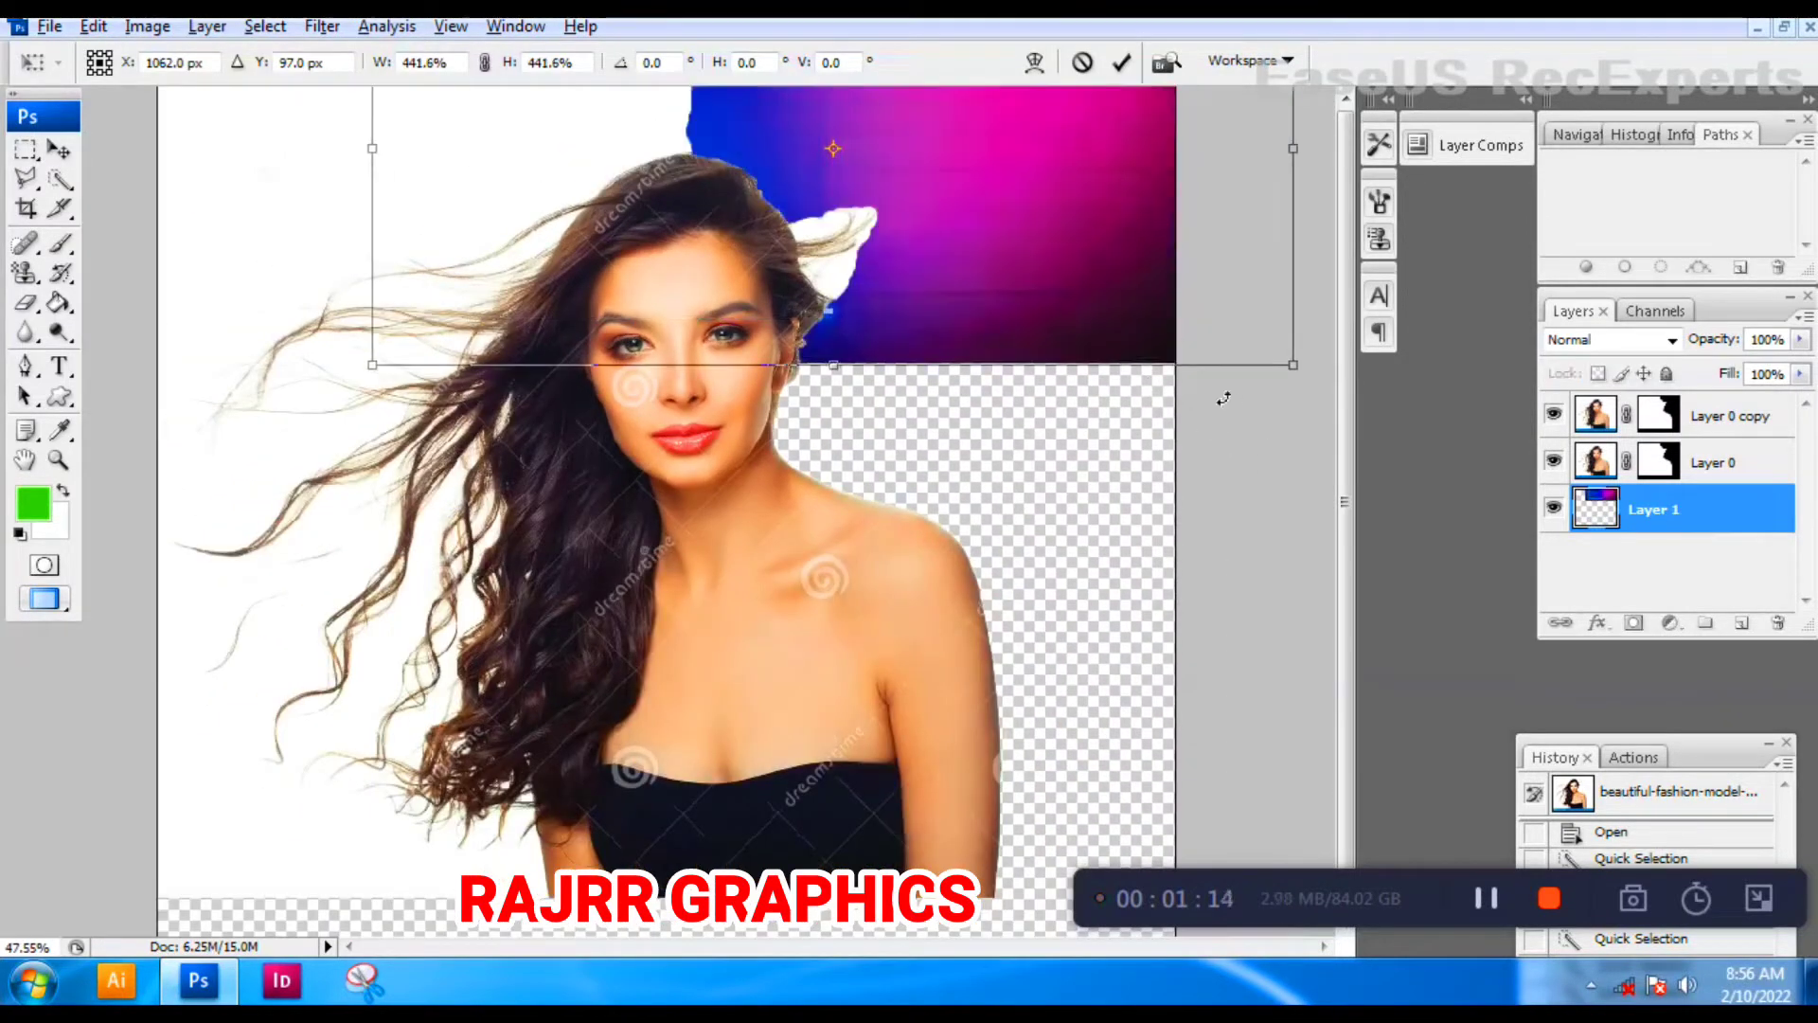
{"action": "scroll", "coordinate": [1018, 379], "scroll_direction": "down", "scroll_amount": 5}
{"action": "left_click_drag", "start_coordinate": [954, 341], "coordinate": [713, 426]}
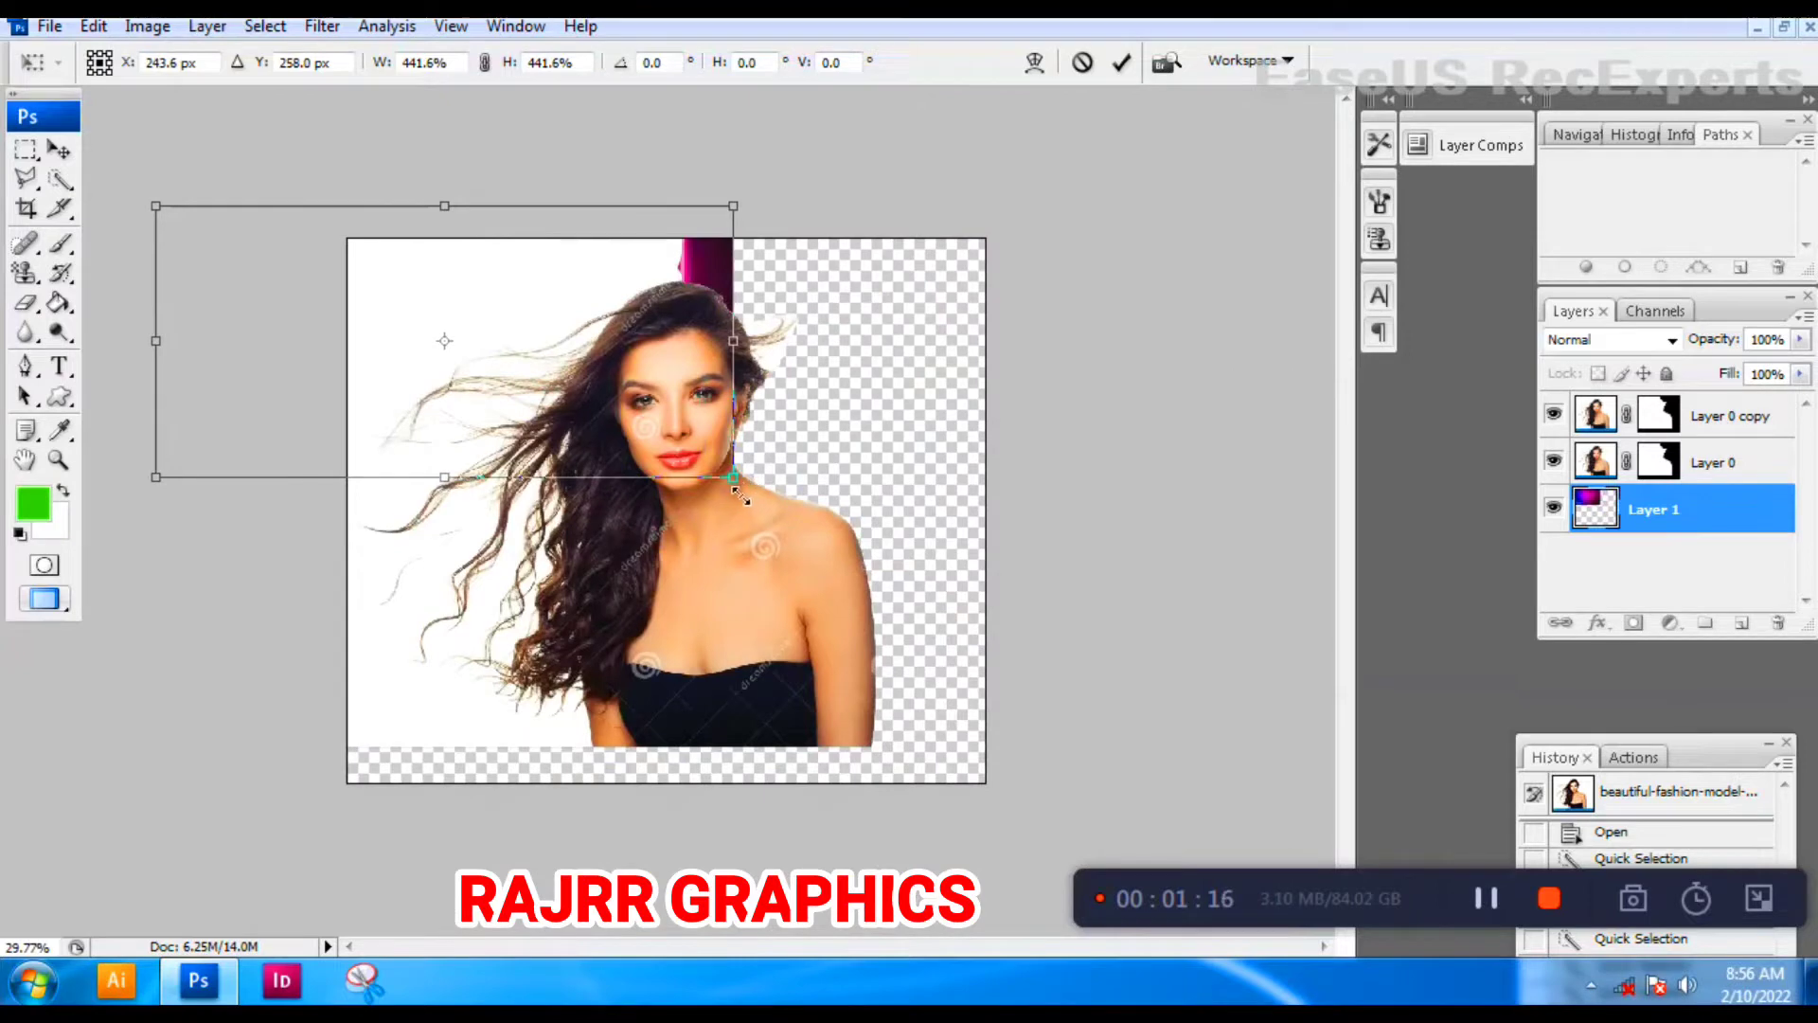
{"action": "left_click_drag", "start_coordinate": [741, 494], "coordinate": [1156, 824]}
{"action": "key", "text": "Return"}
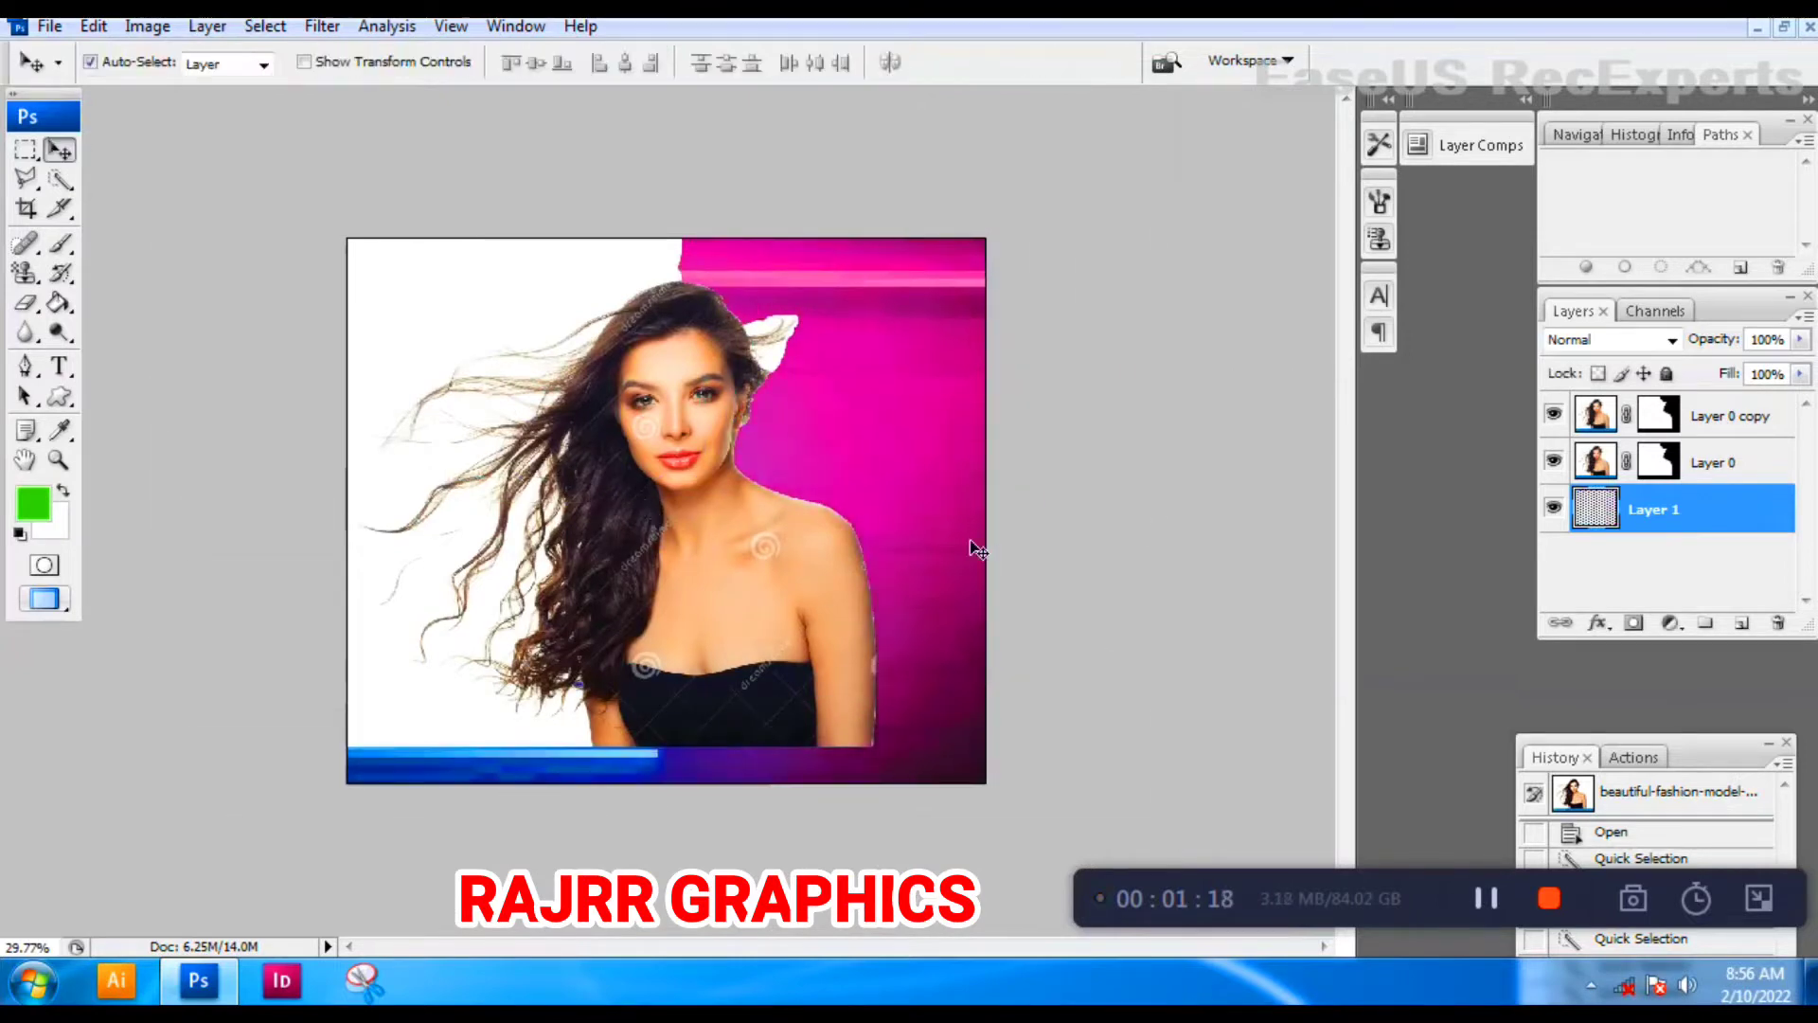
{"action": "left_click_drag", "start_coordinate": [767, 551], "coordinate": [775, 589]}
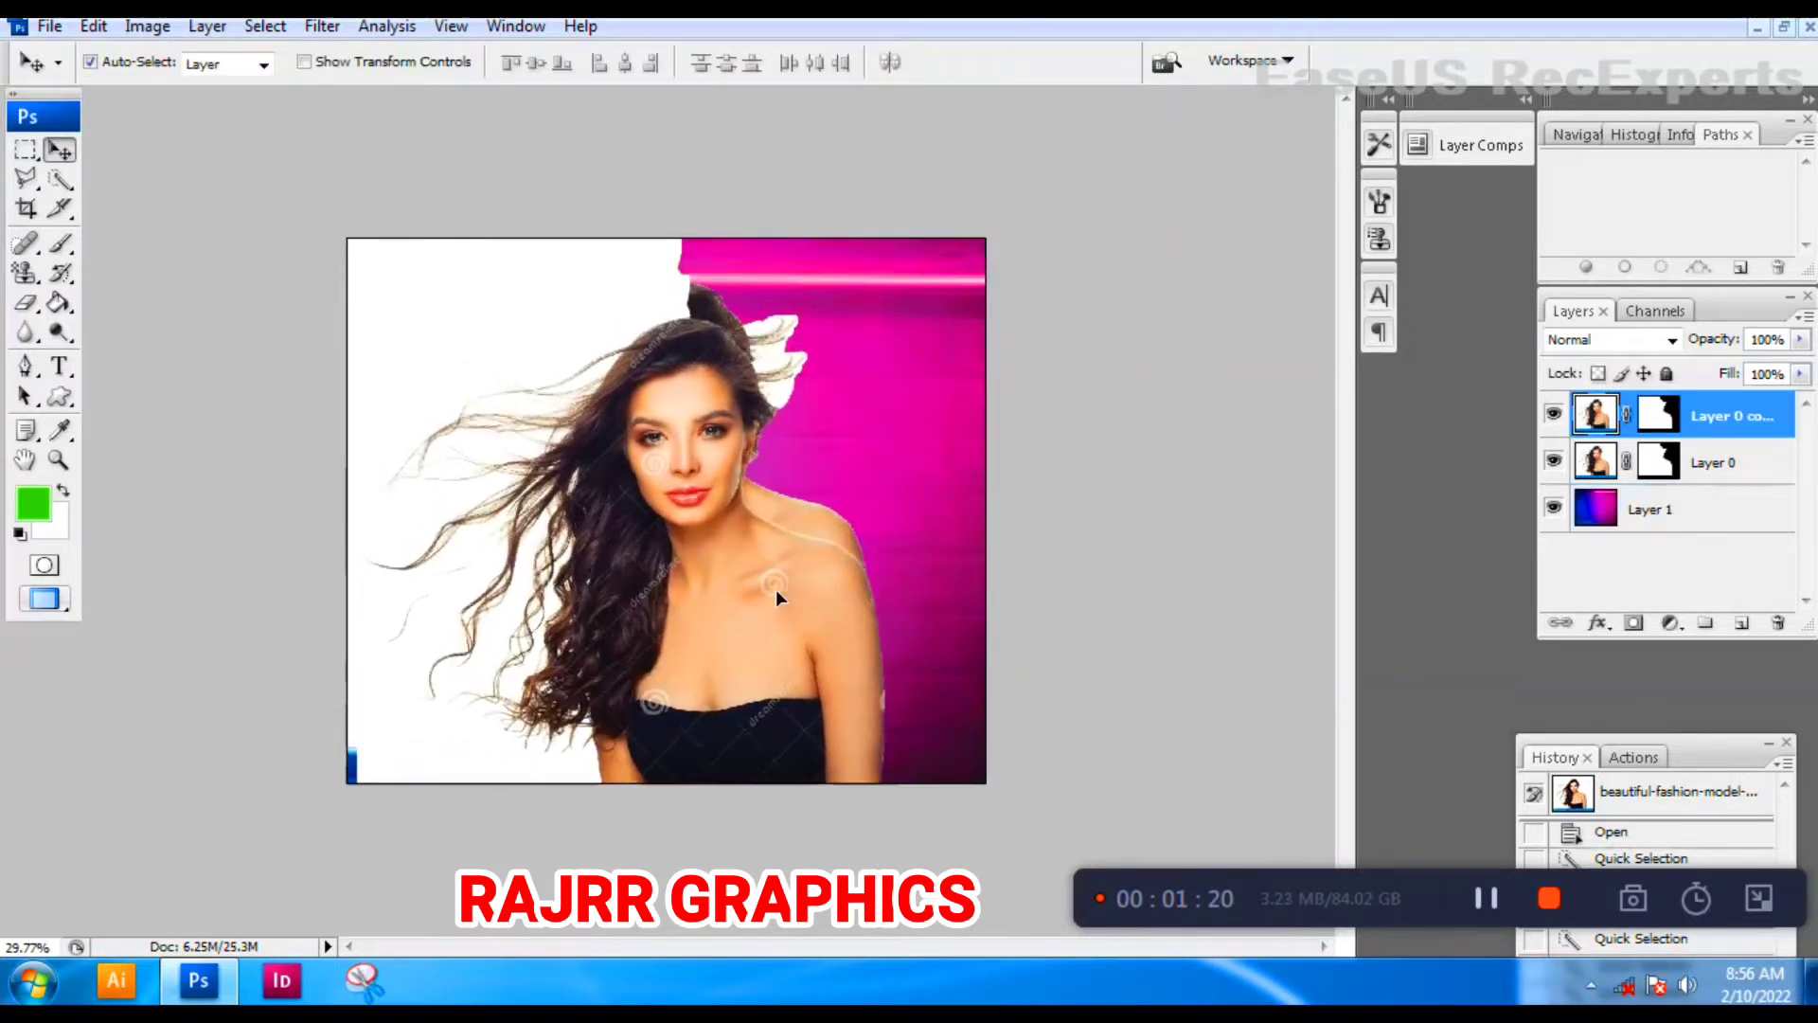
{"action": "key", "text": "ctrl+z"}
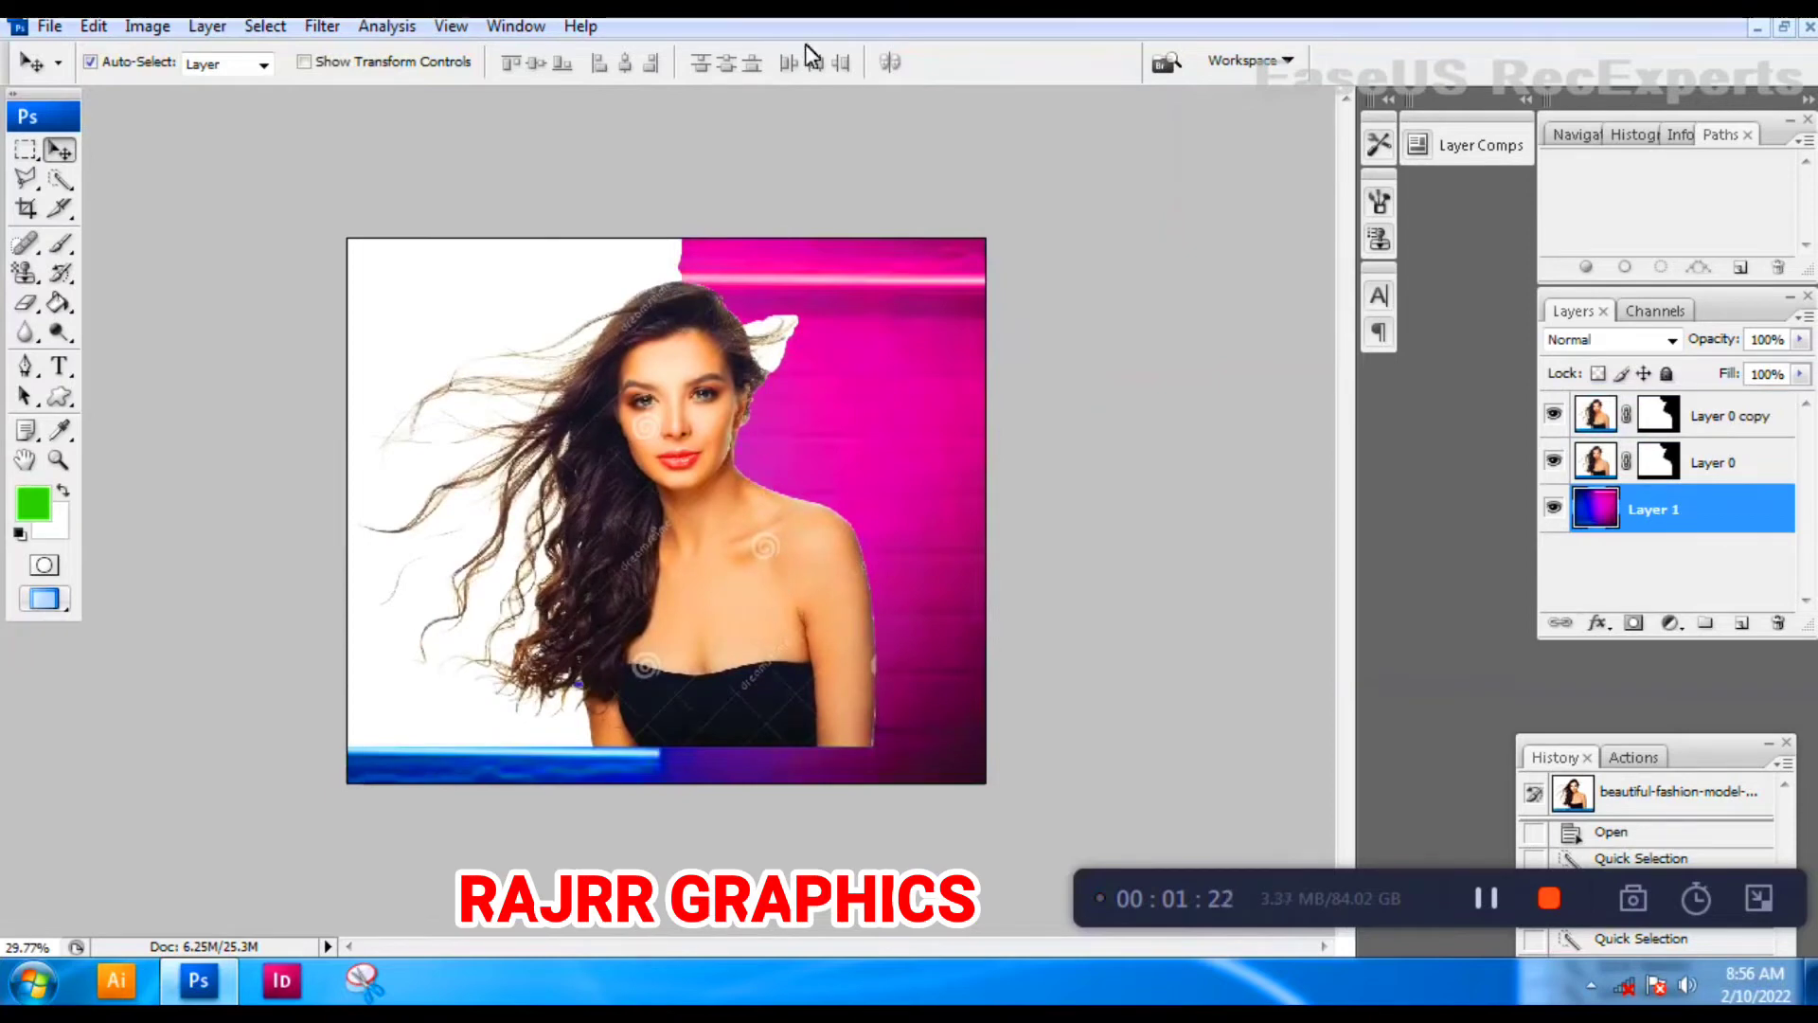
{"action": "key", "text": "ctrl+0"}
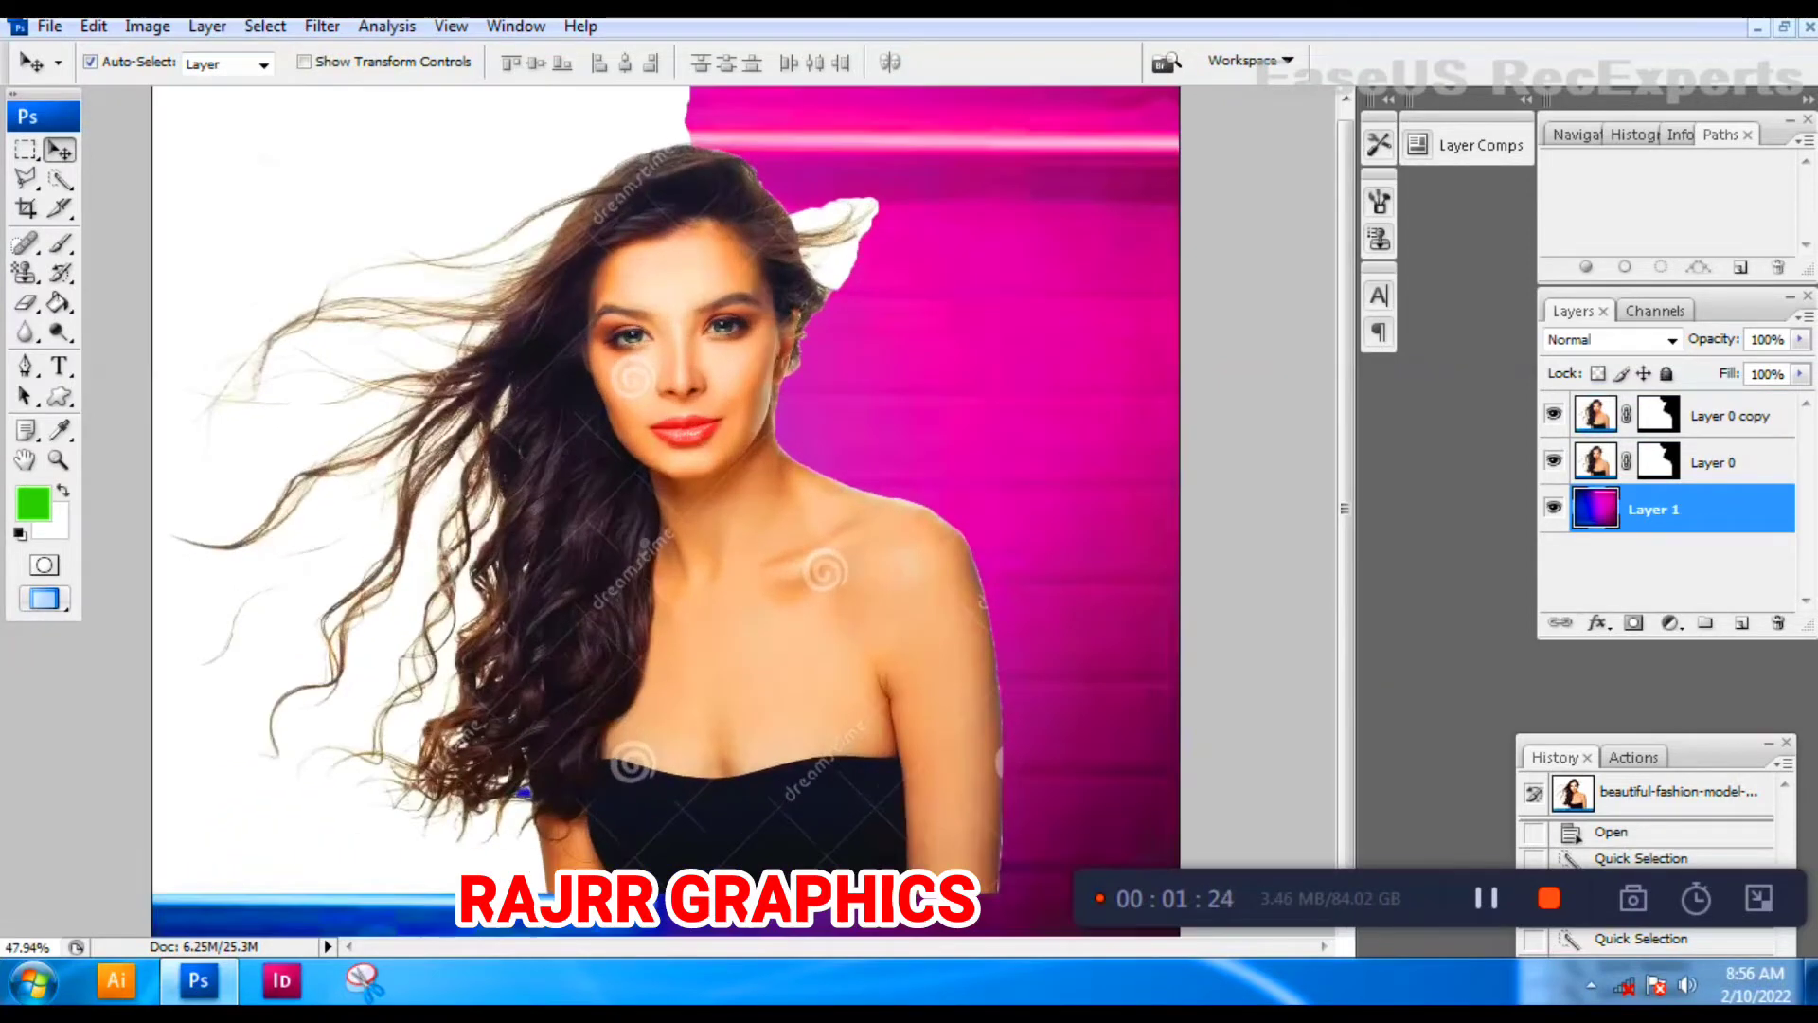
Apply the layer mask of Layer 0 permanently and set that layer's blend mode to Multiply.
{"action": "left_click", "coordinate": [1599, 459]}
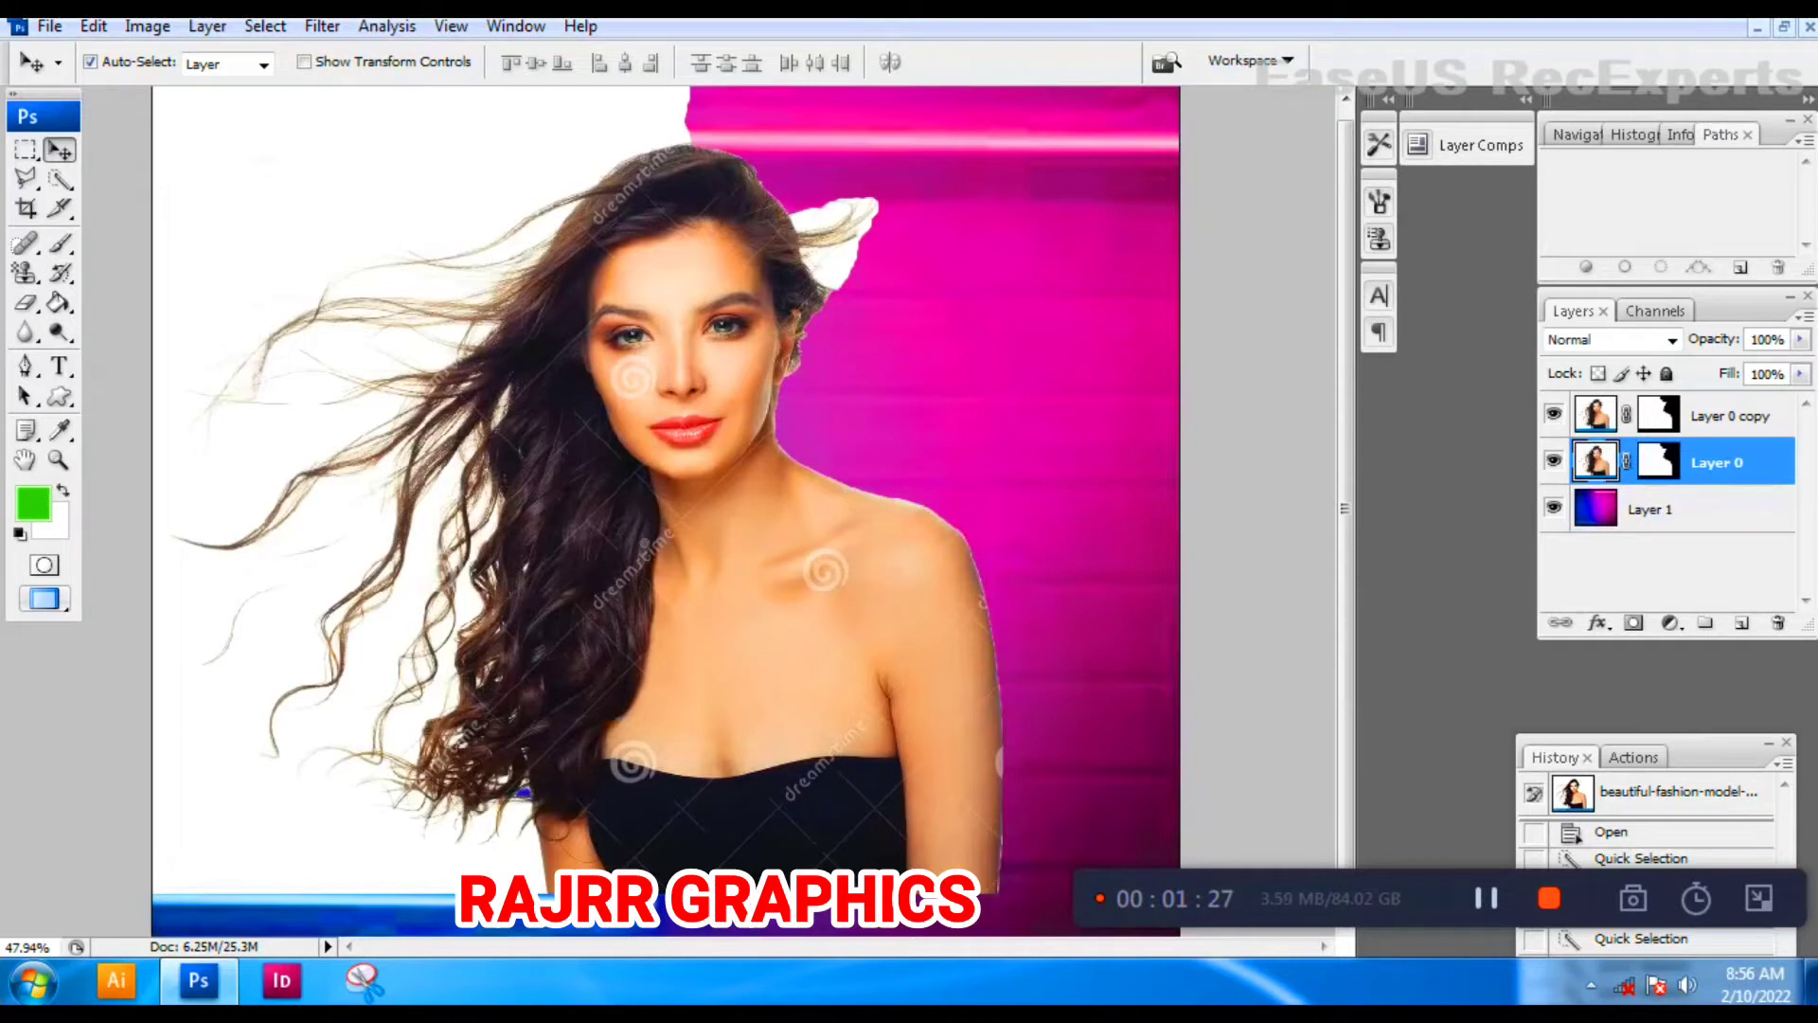
{"action": "left_click", "coordinate": [1663, 464]}
{"action": "right_click", "coordinate": [1661, 466]}
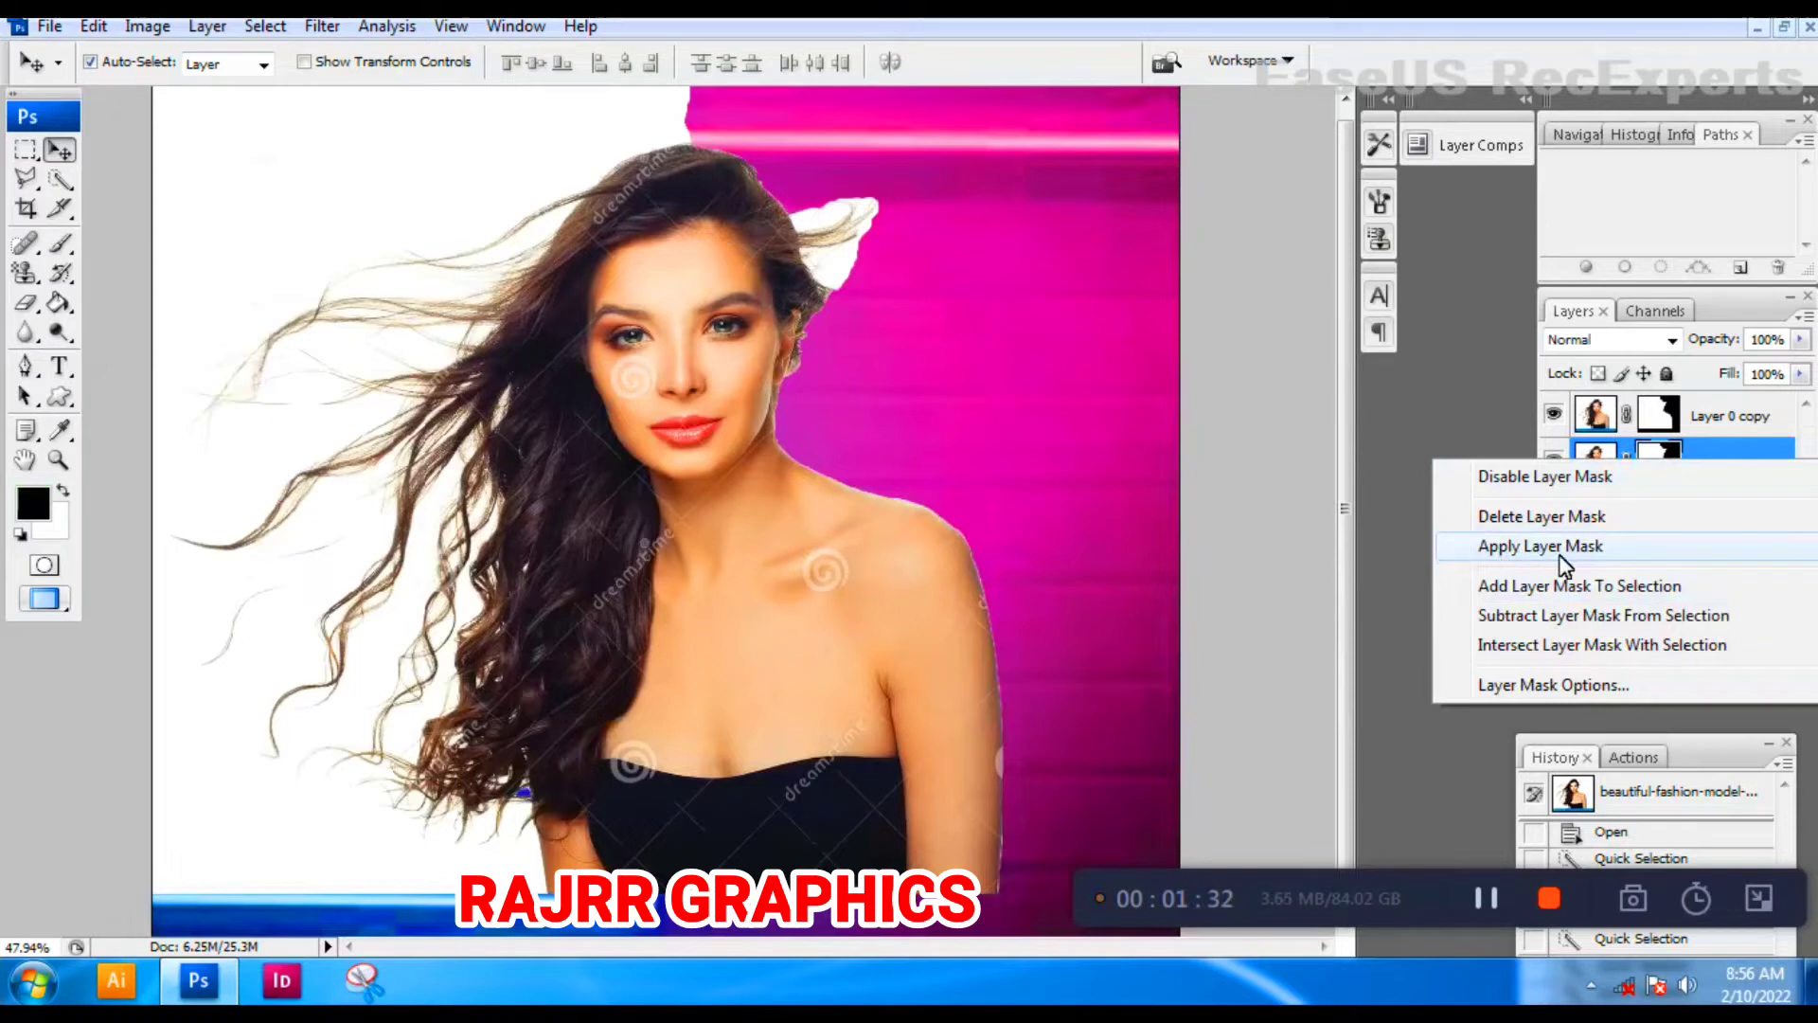
{"action": "left_click", "coordinate": [1514, 549]}
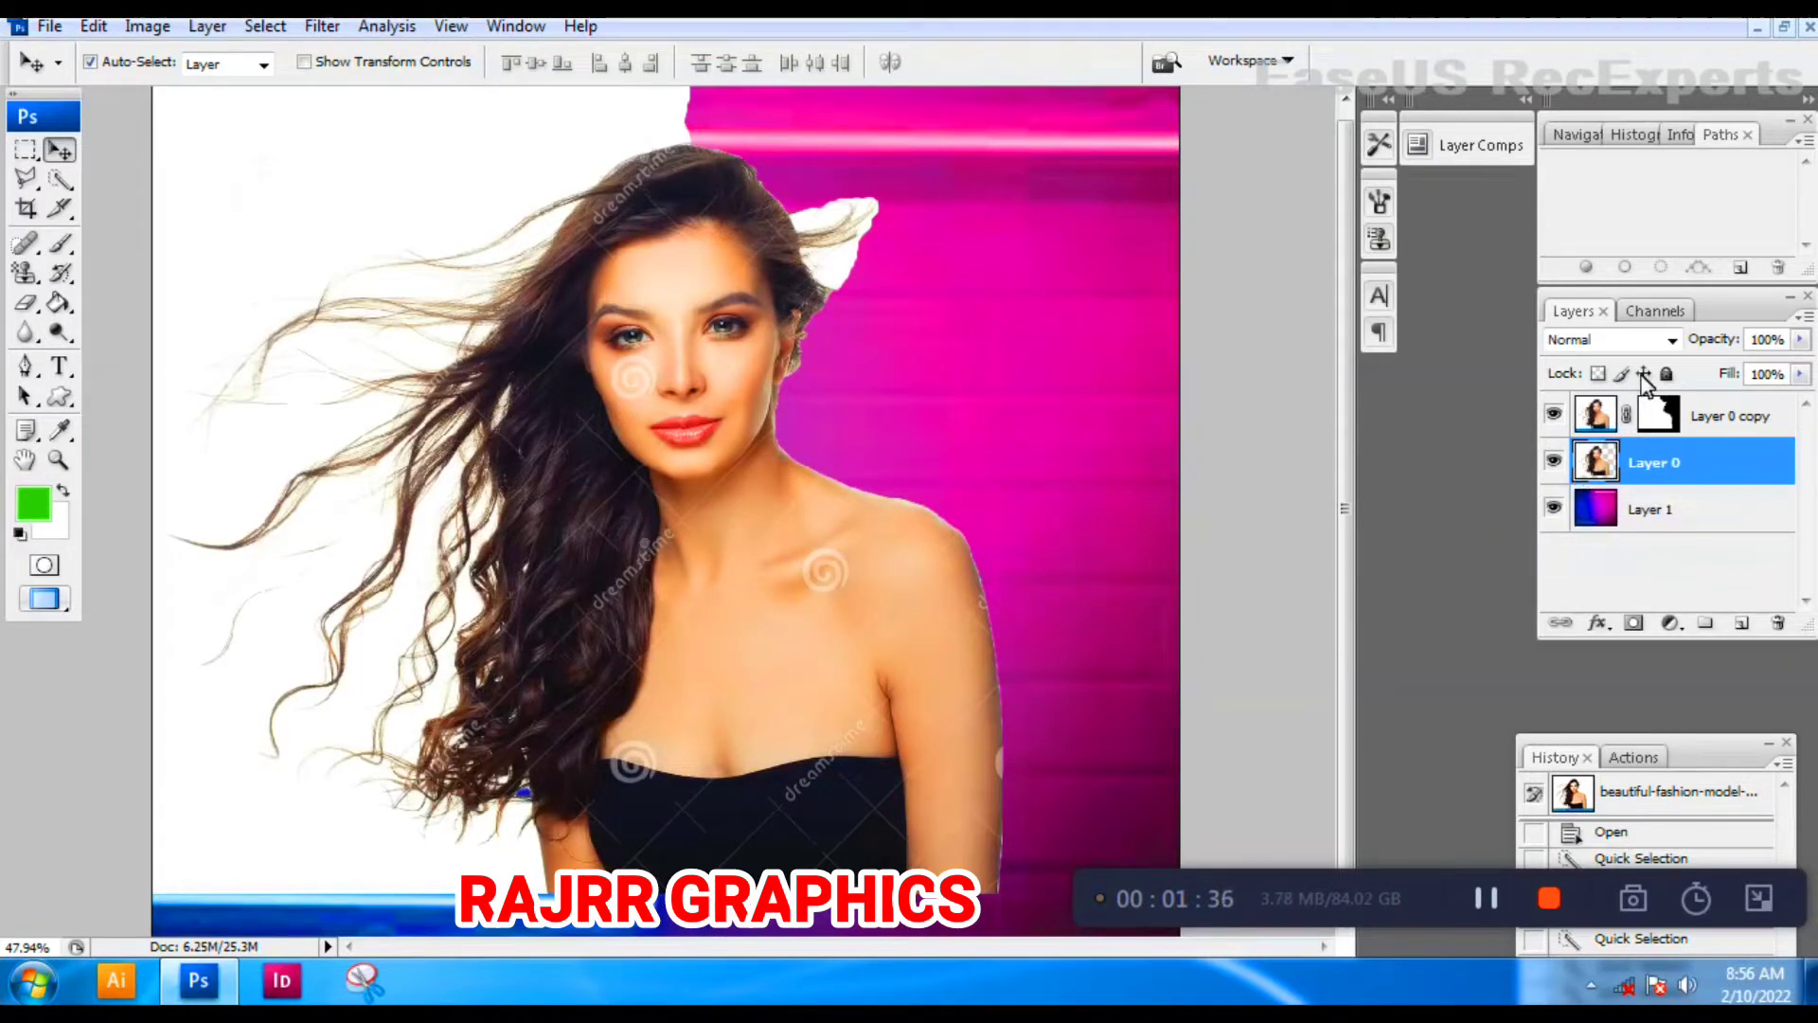
{"action": "left_click", "coordinate": [1634, 339]}
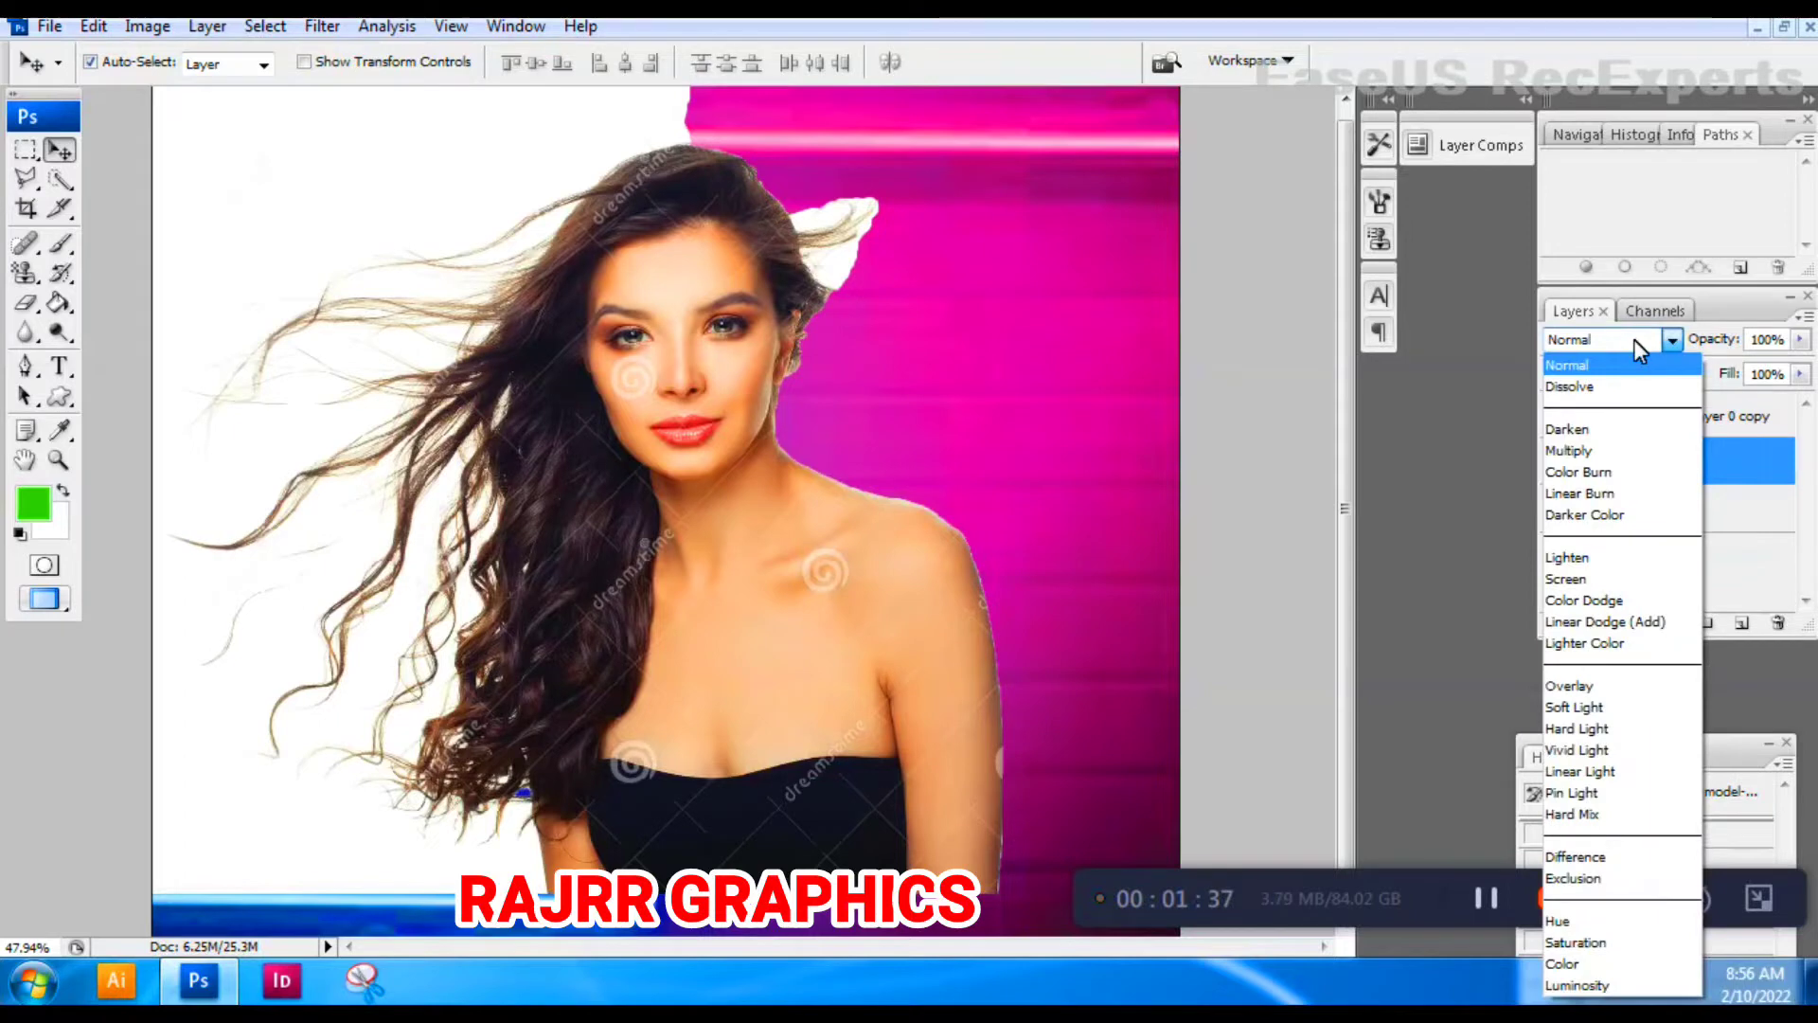
{"action": "left_click", "coordinate": [1569, 452]}
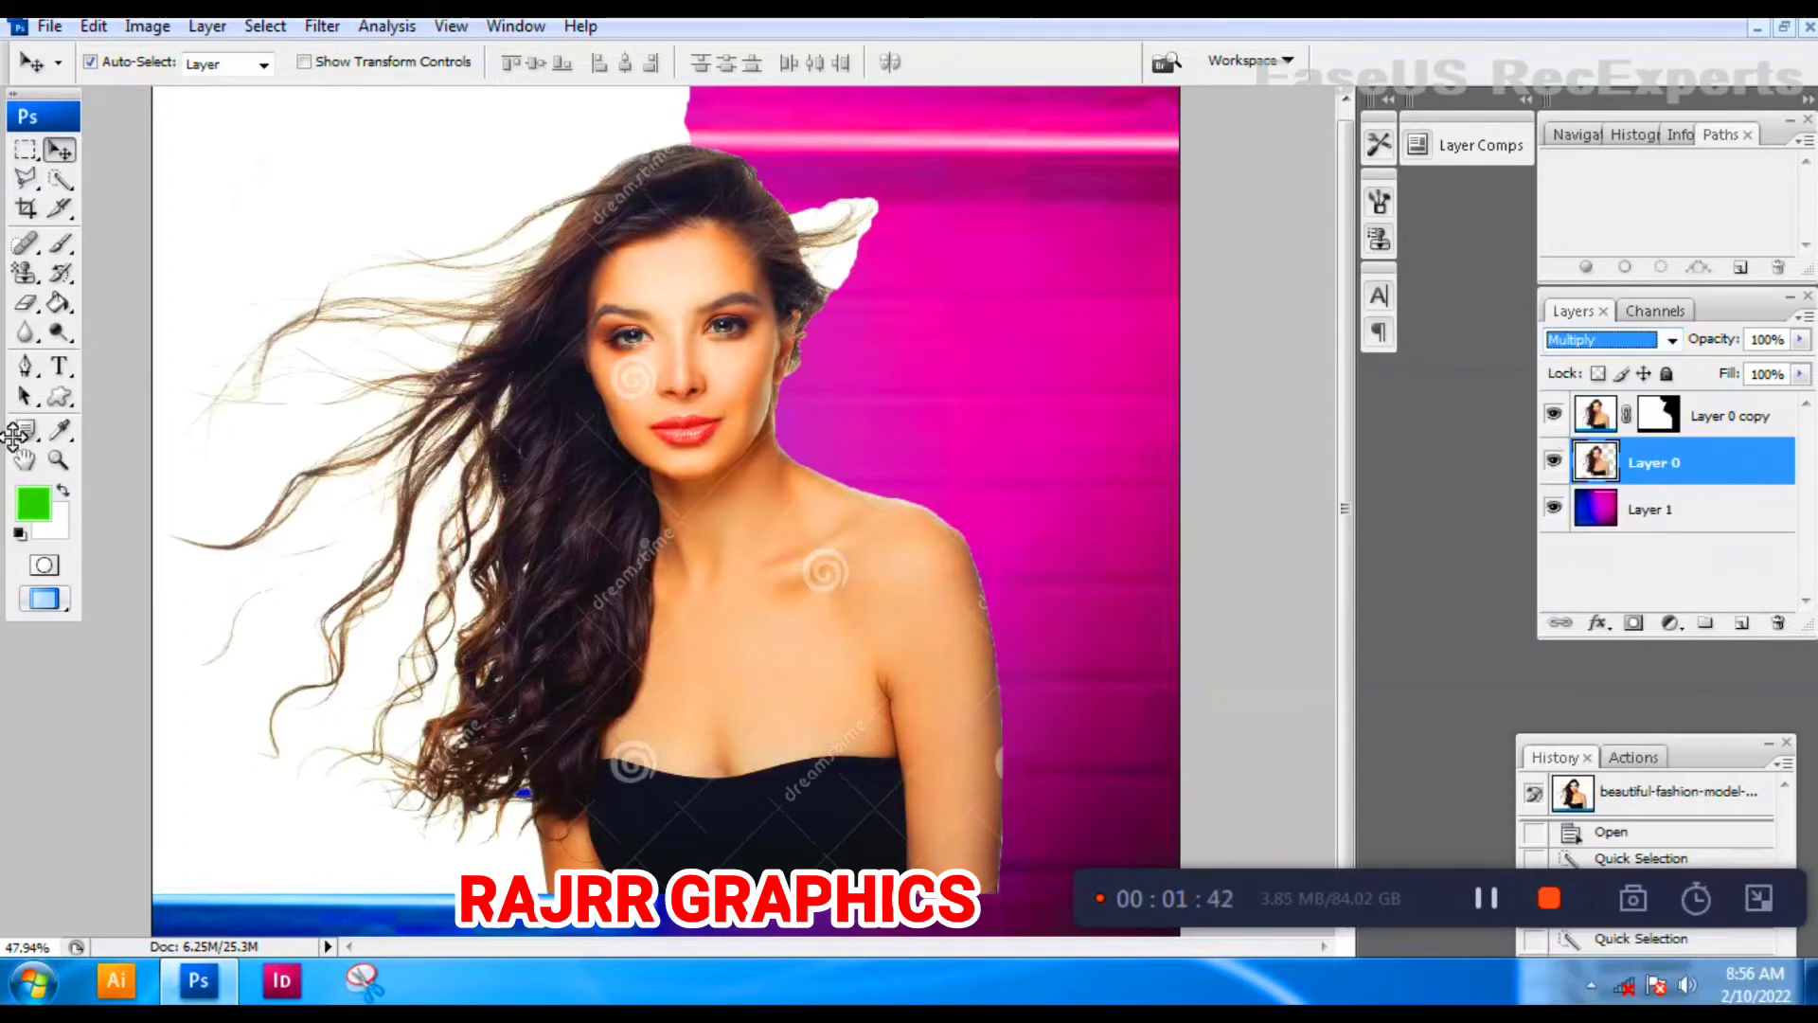
Set up the Brush tool with a 50 px diameter and 100% opacity.
{"action": "left_click", "coordinate": [61, 247]}
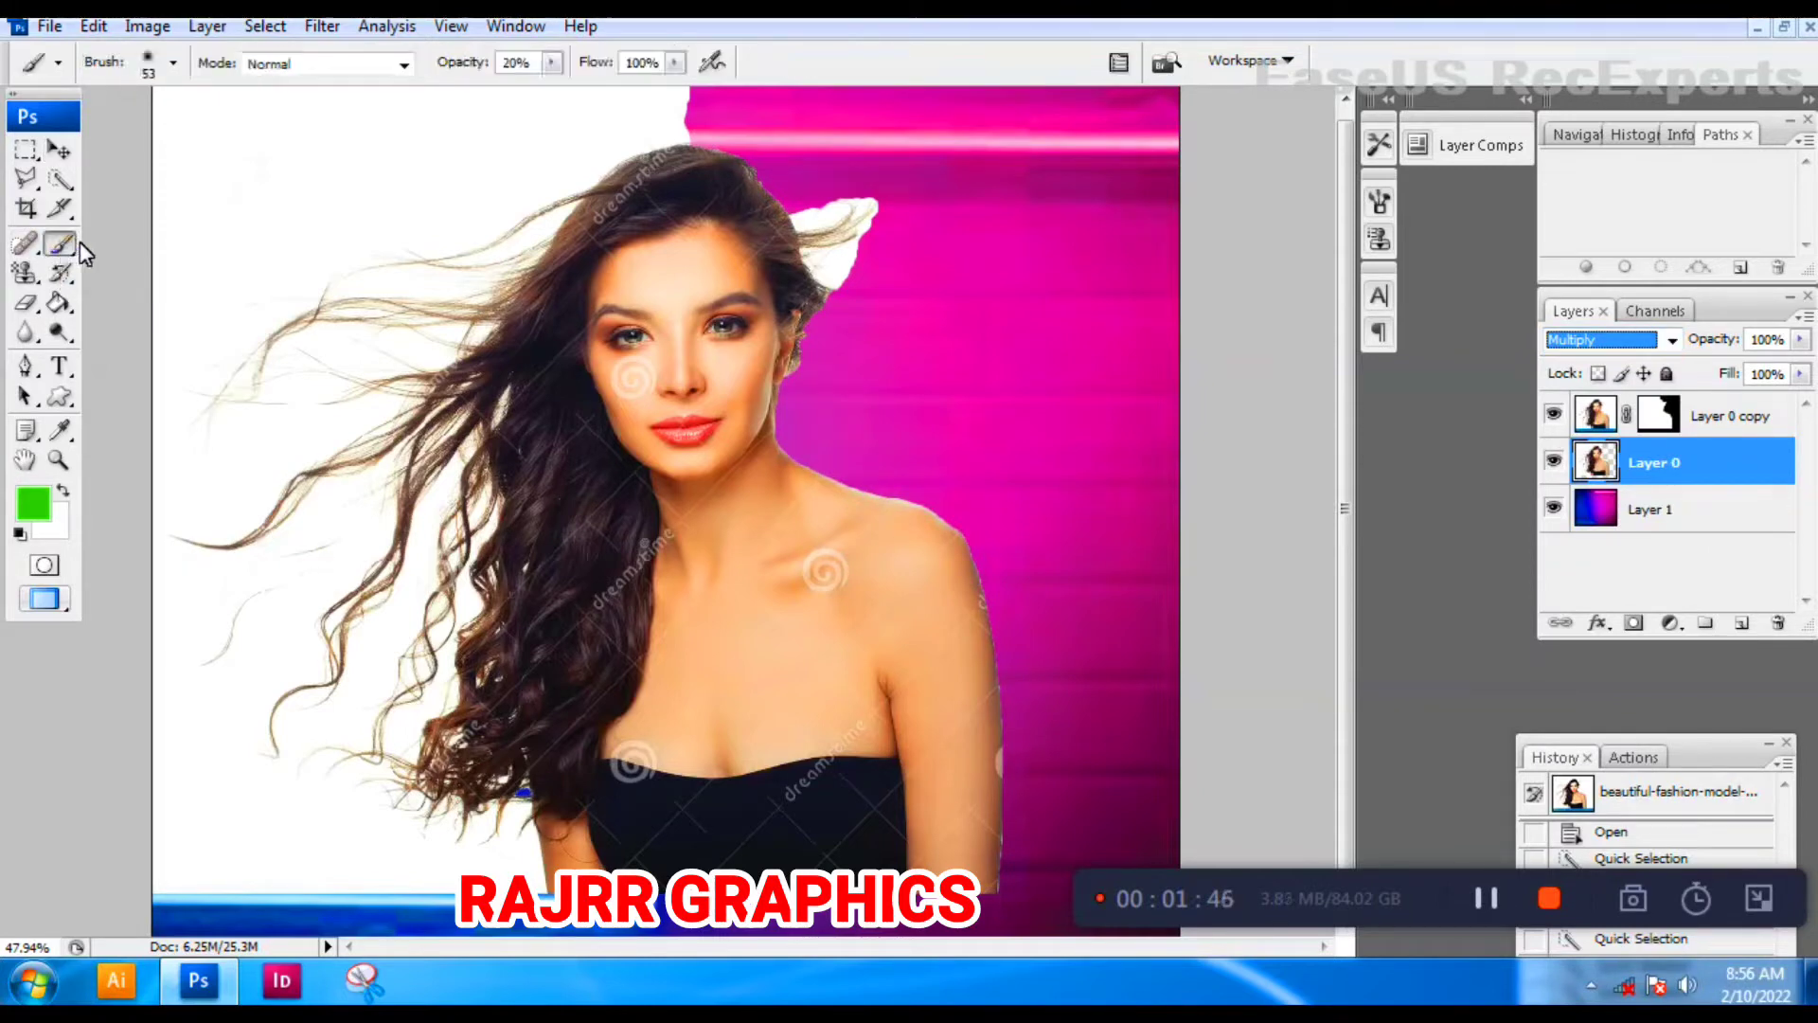
{"action": "left_click", "coordinate": [173, 62]}
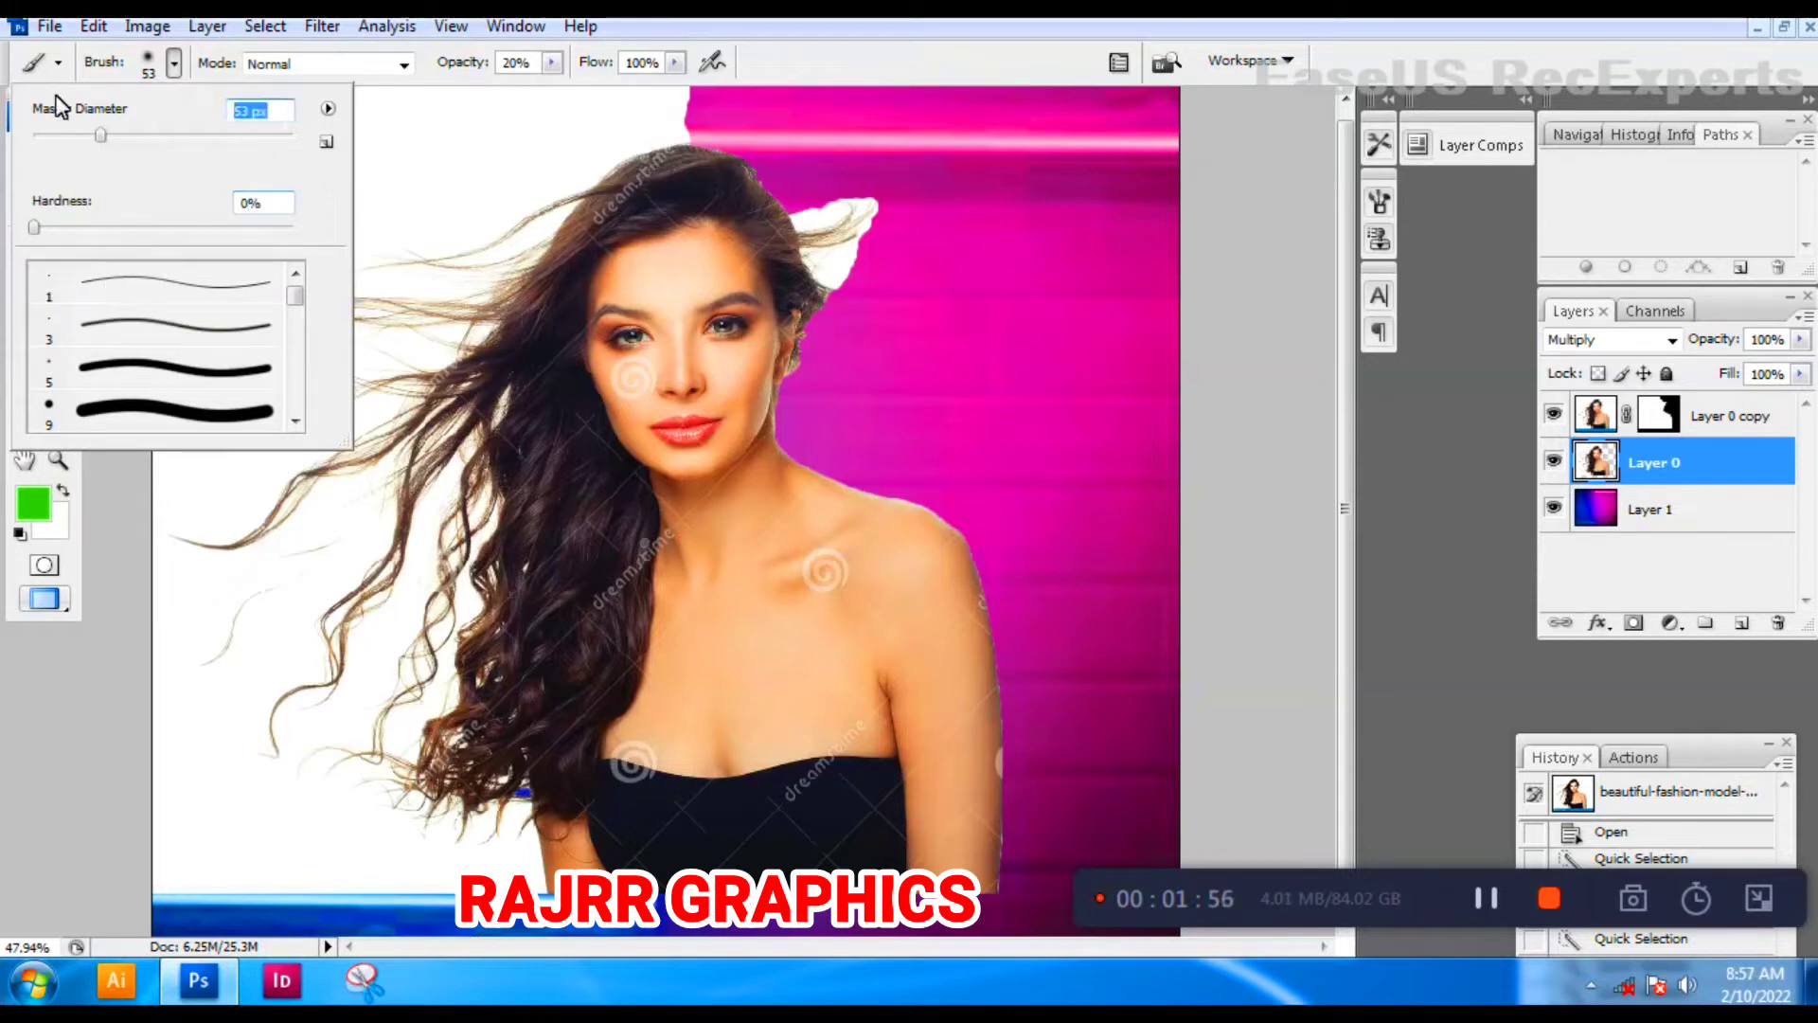
{"action": "key", "text": "Return"}
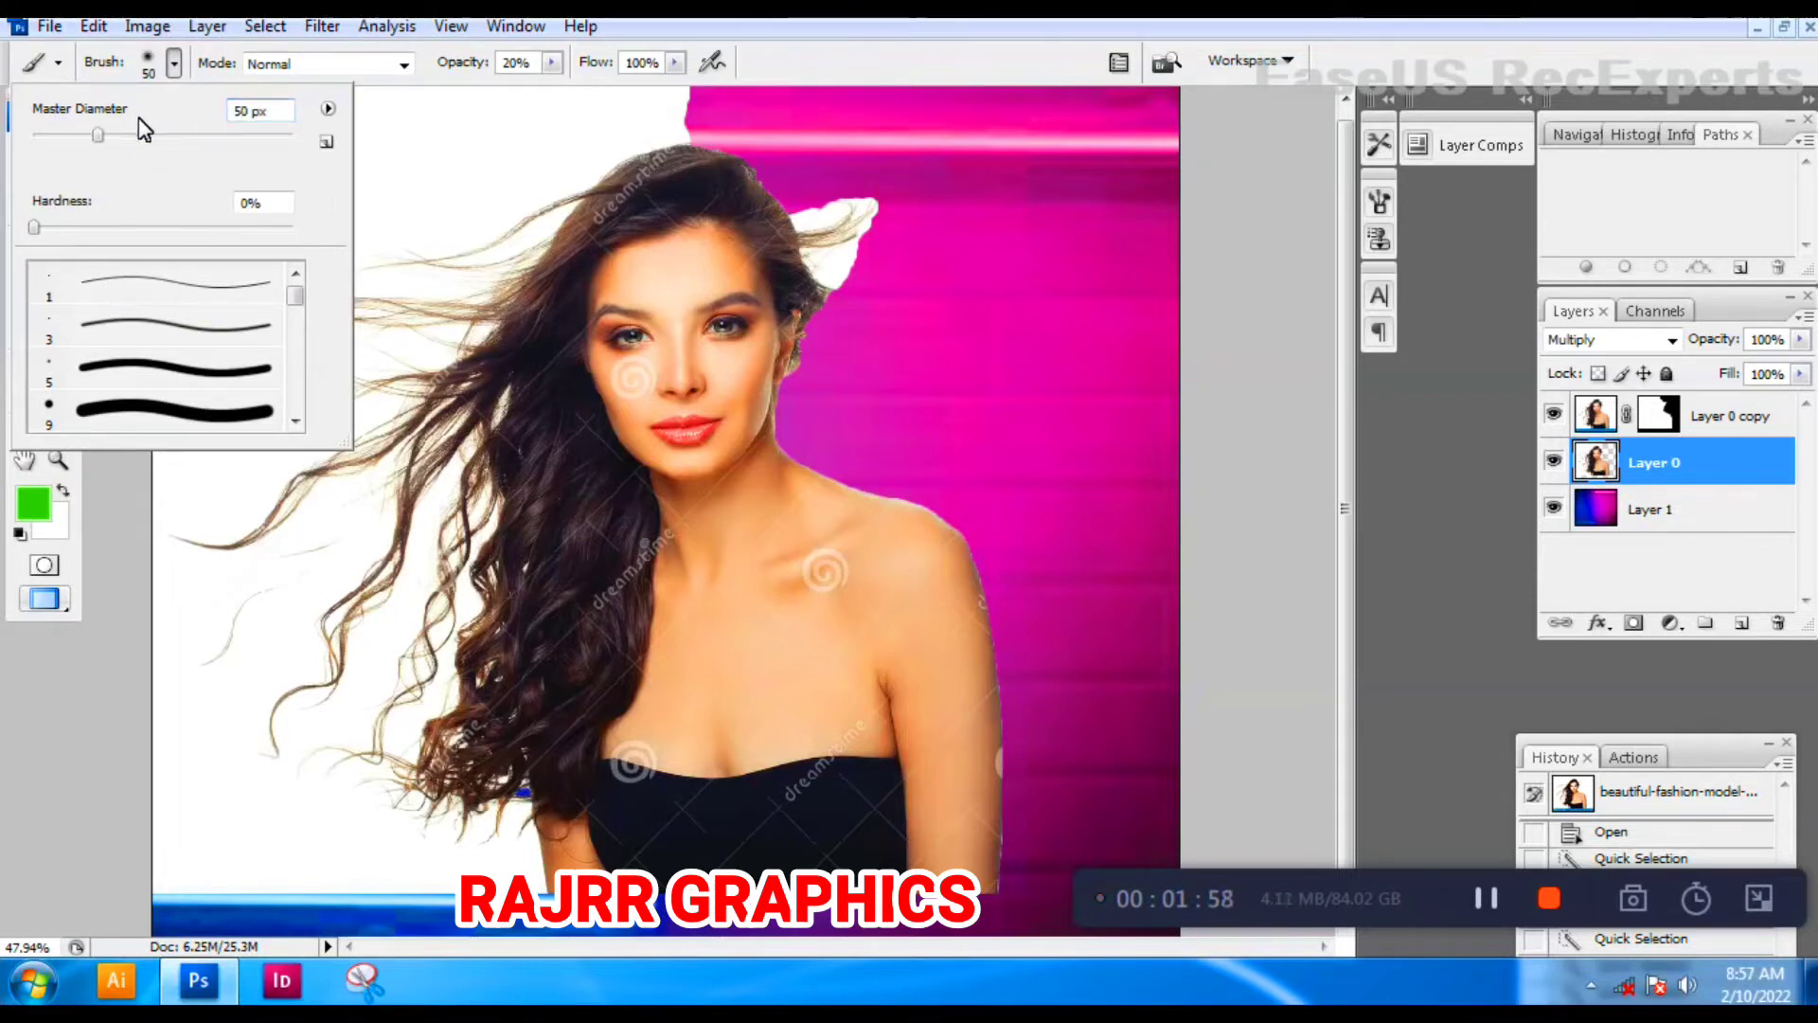
{"action": "left_click", "coordinate": [625, 68]}
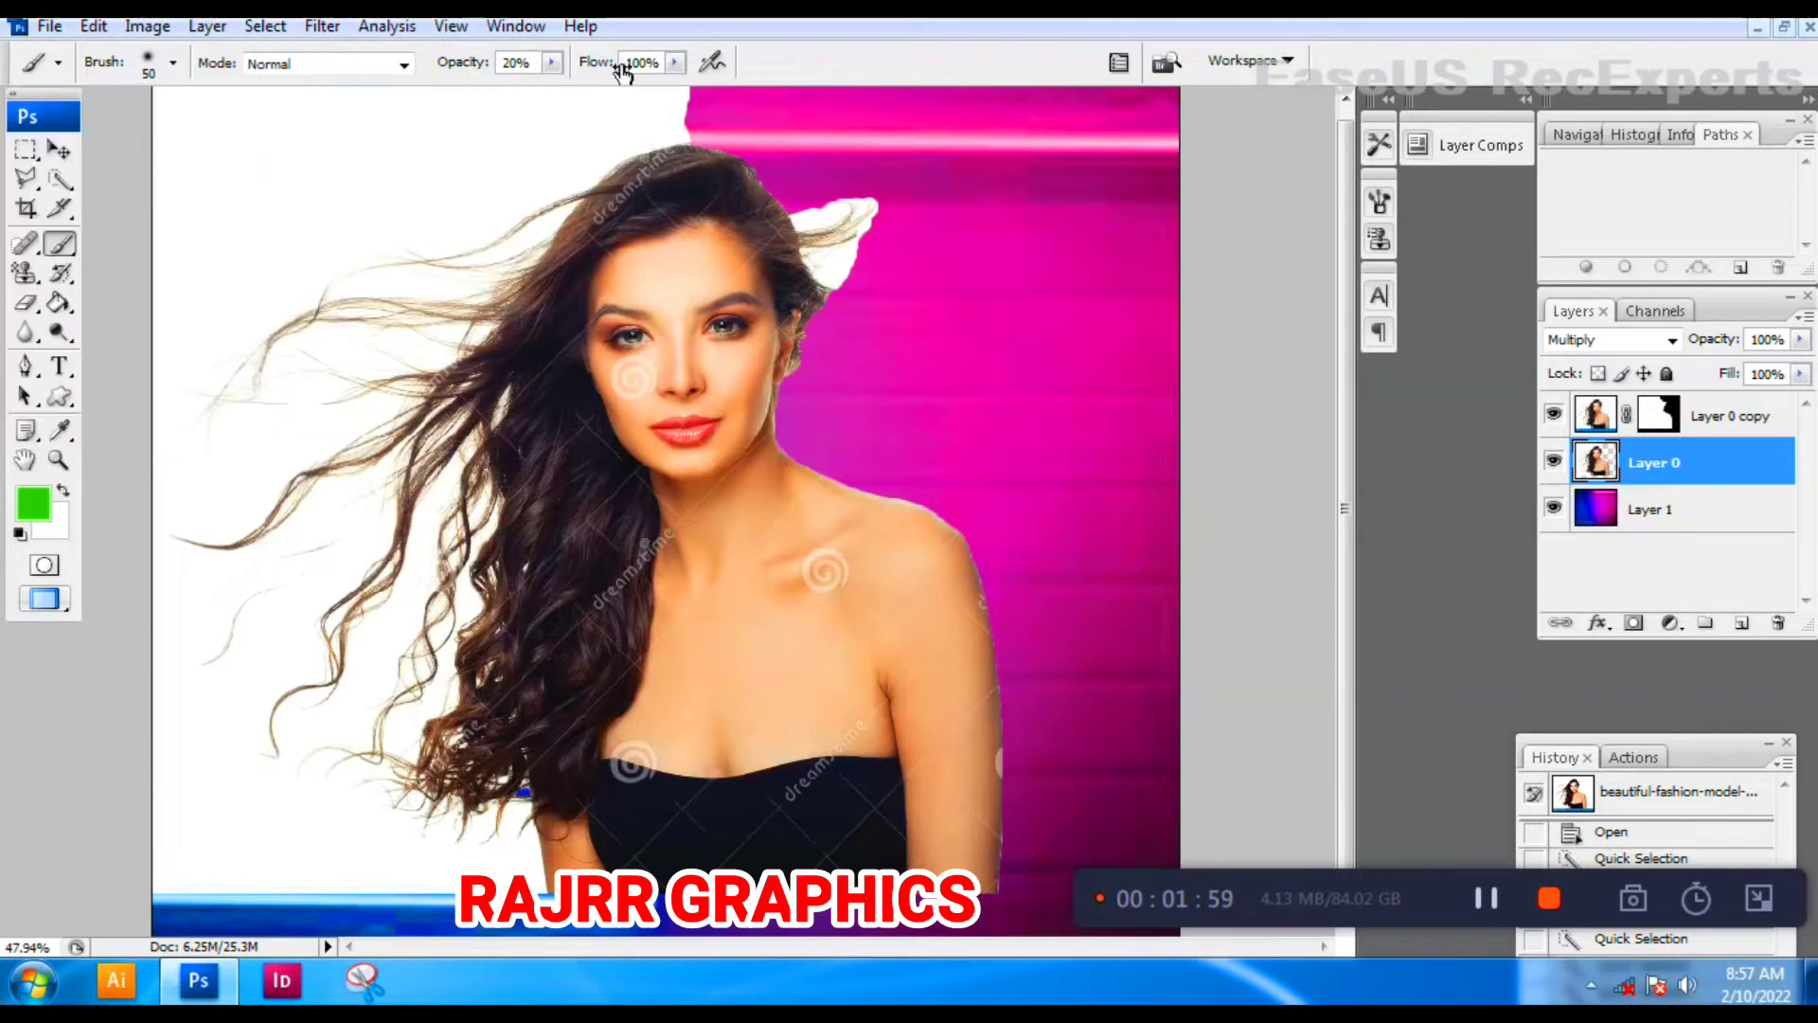
{"action": "left_click", "coordinate": [550, 64]}
{"action": "left_click_drag", "start_coordinate": [560, 91], "coordinate": [646, 92]}
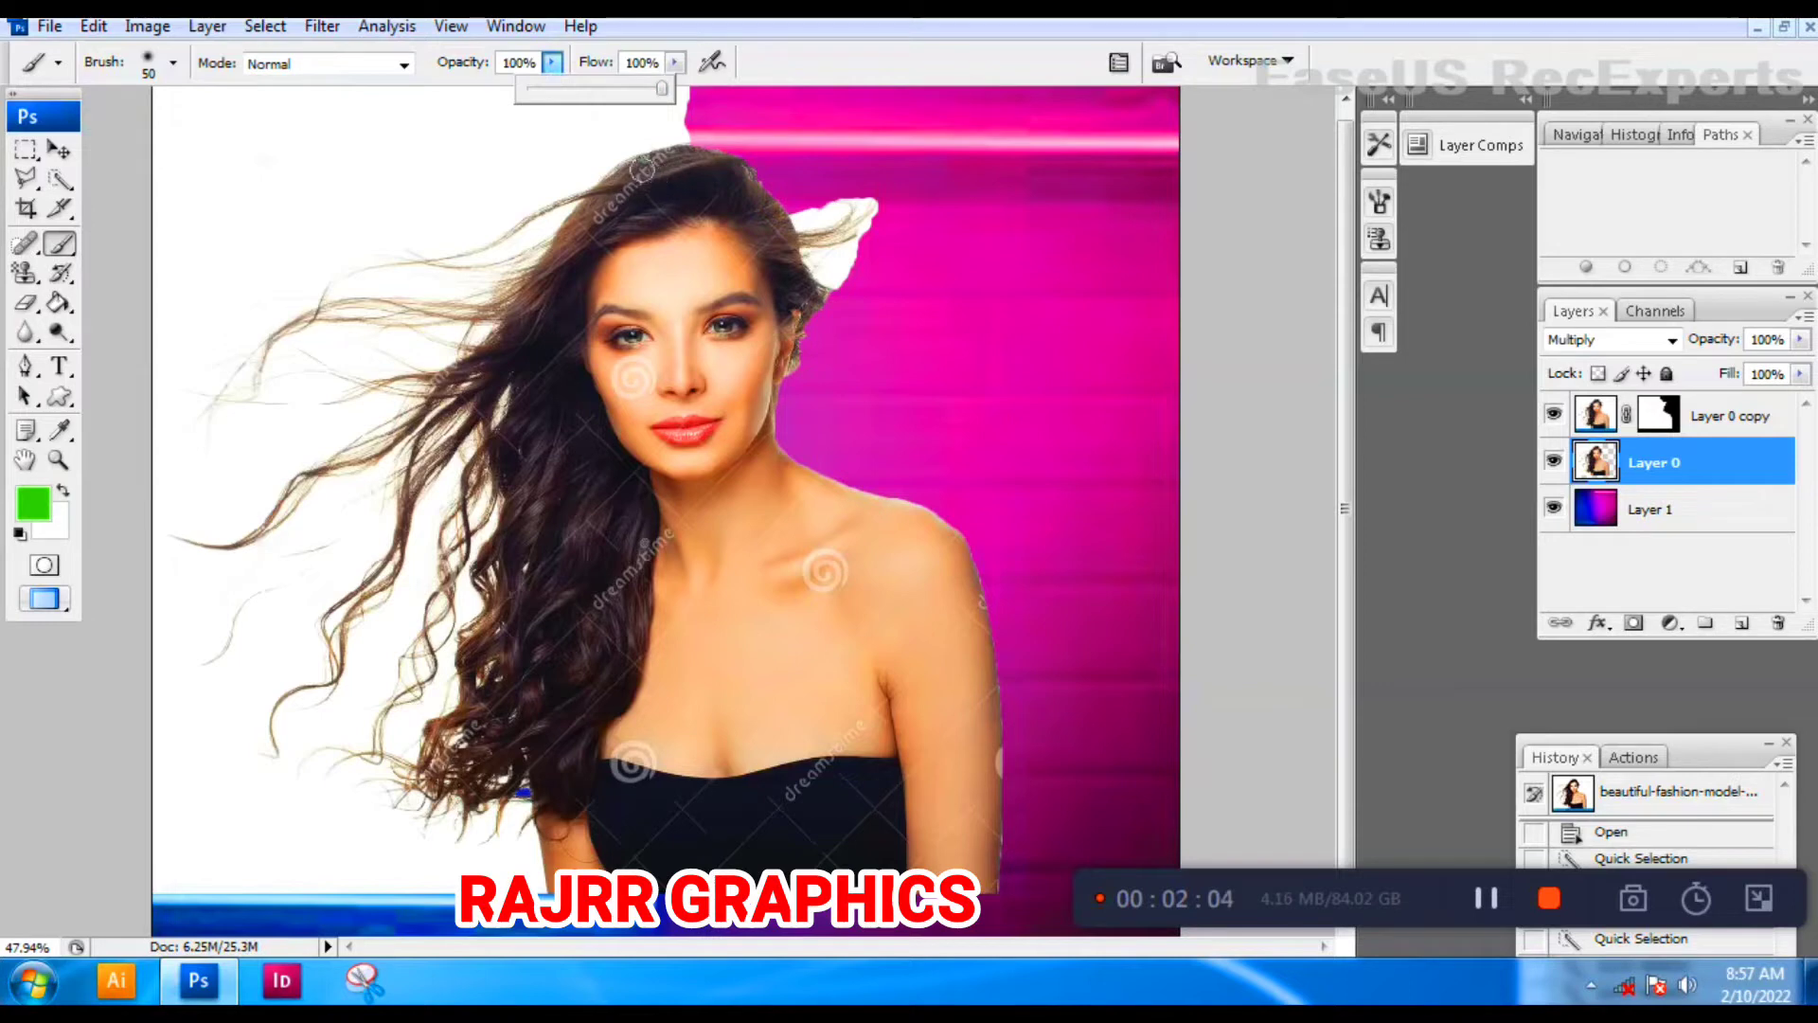
{"action": "left_click_drag", "start_coordinate": [650, 125], "coordinate": [577, 142]}
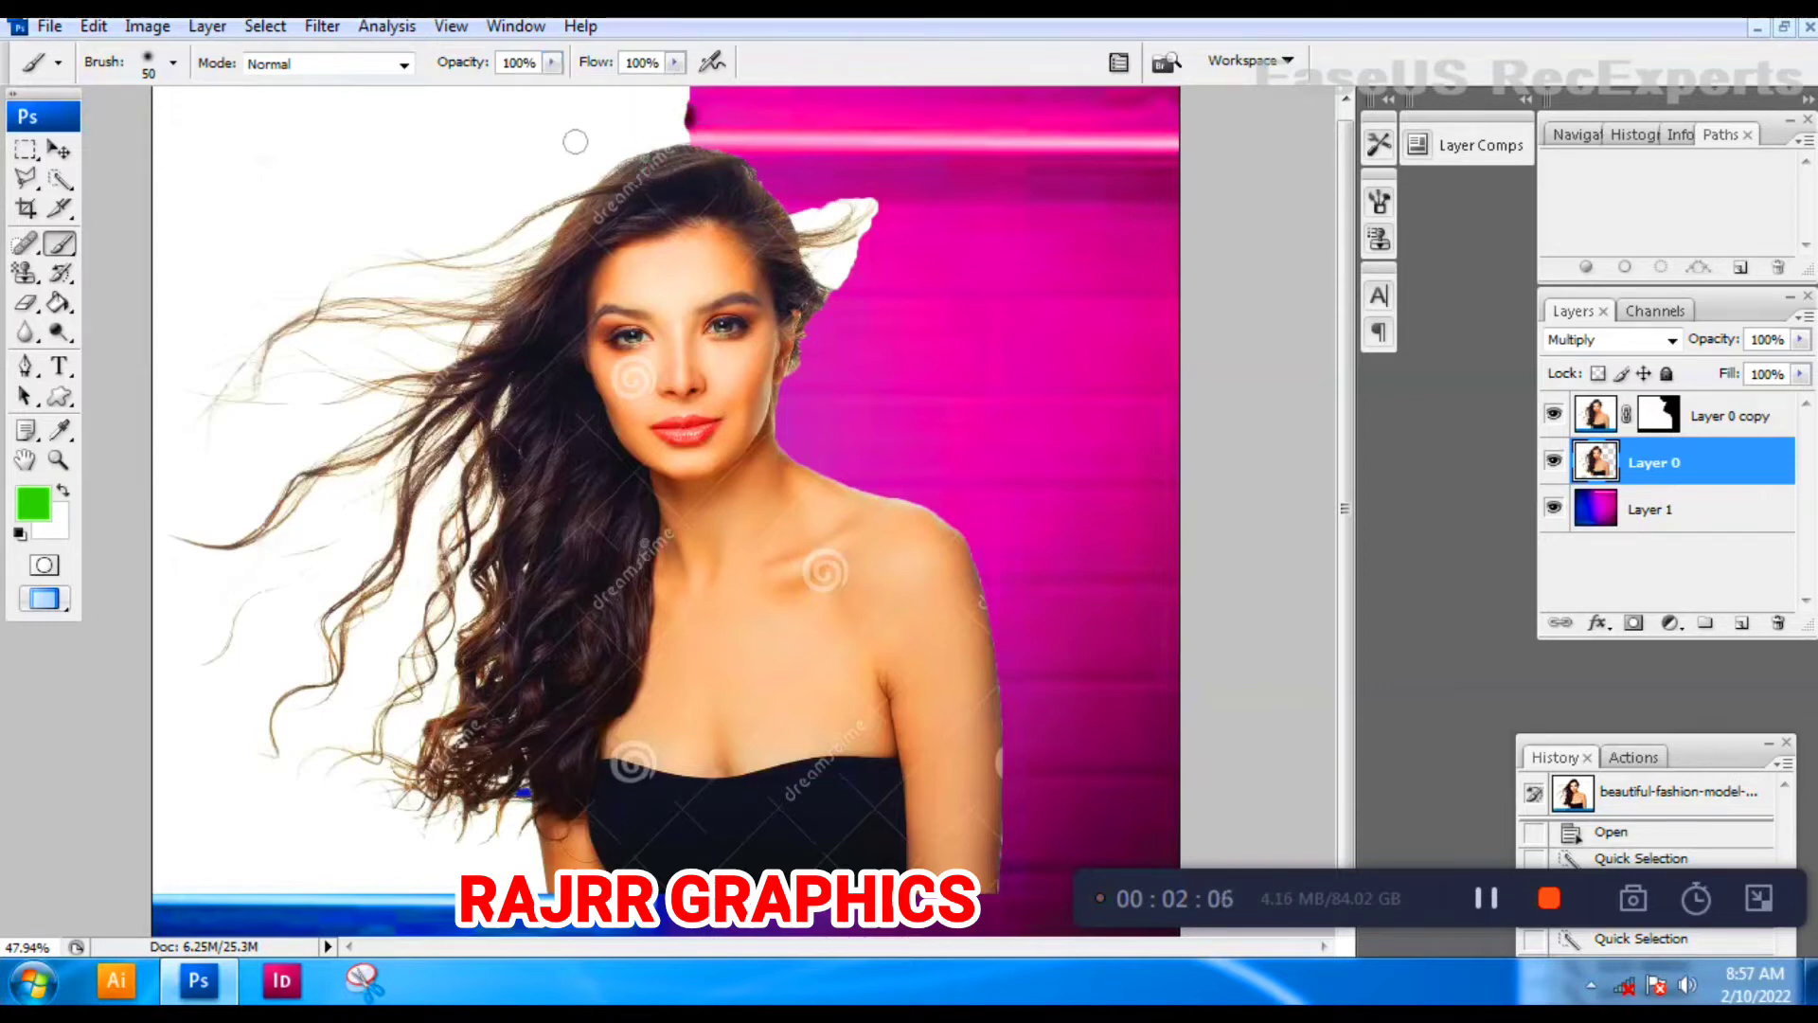
{"action": "left_click", "coordinate": [708, 142]}
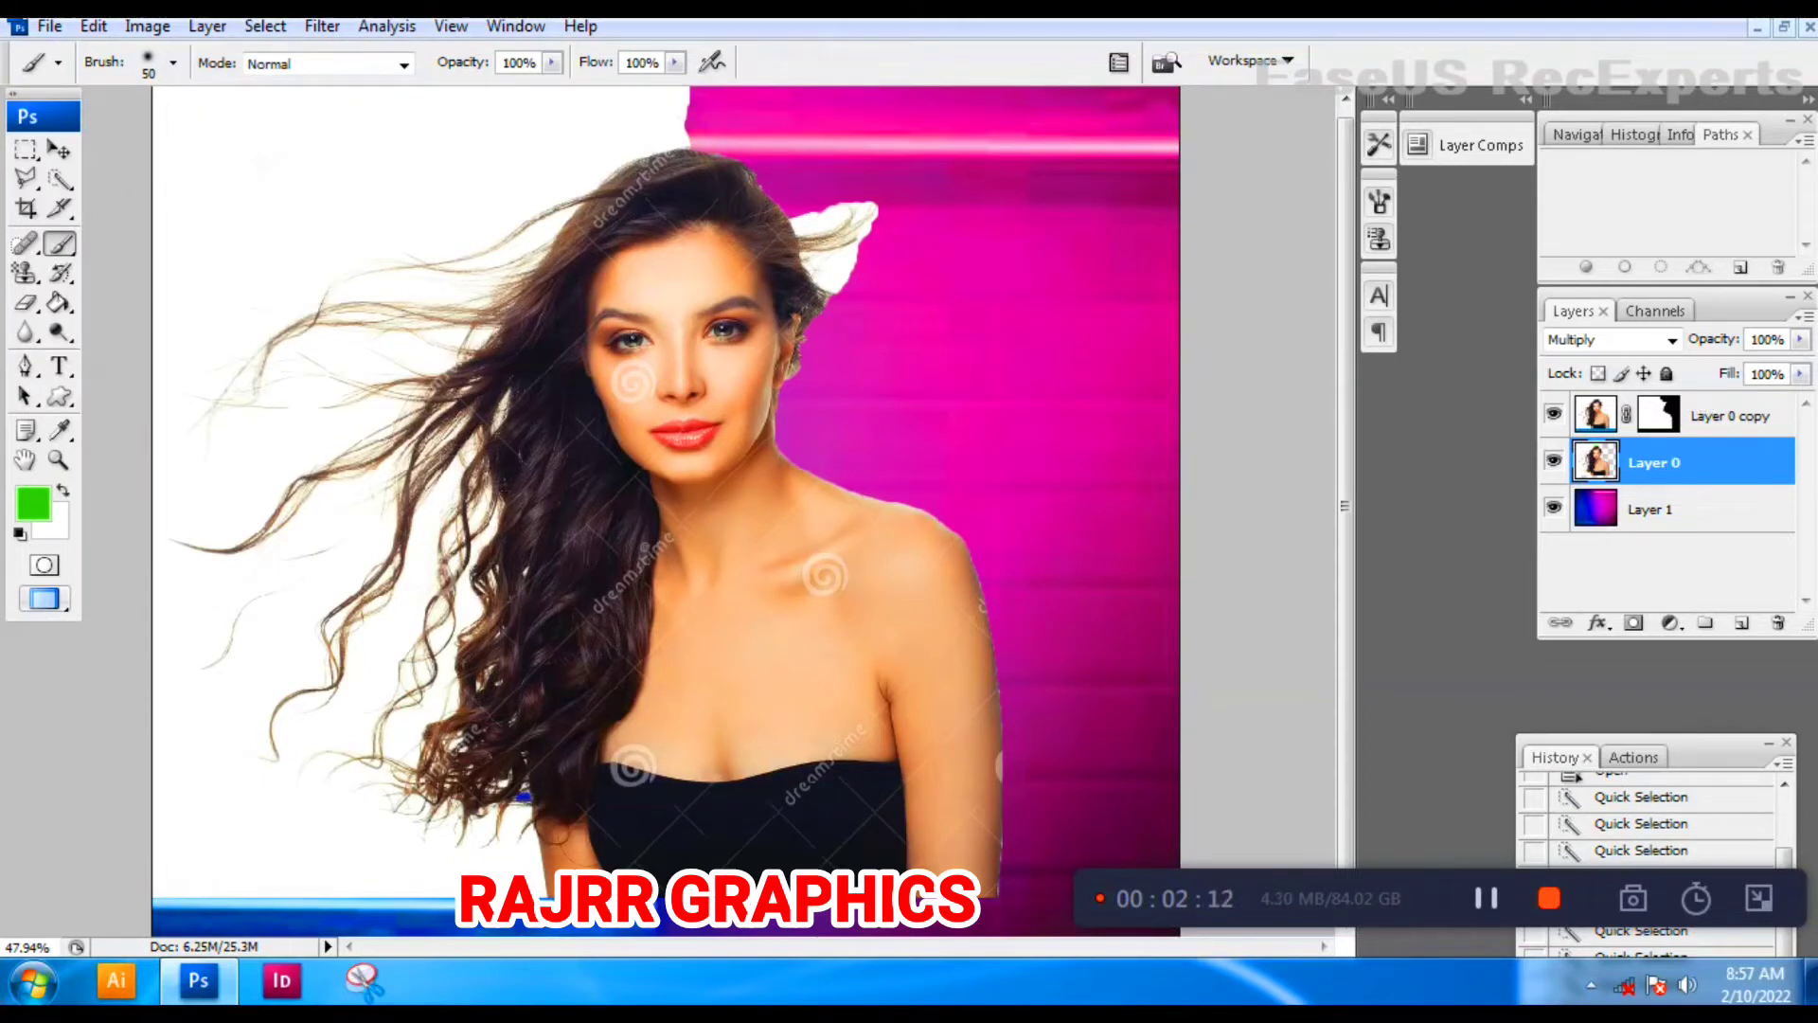
Paint black on the layer mask of Layer 0 copy to hide the white area above the head.
{"action": "double_click", "coordinate": [1659, 414]}
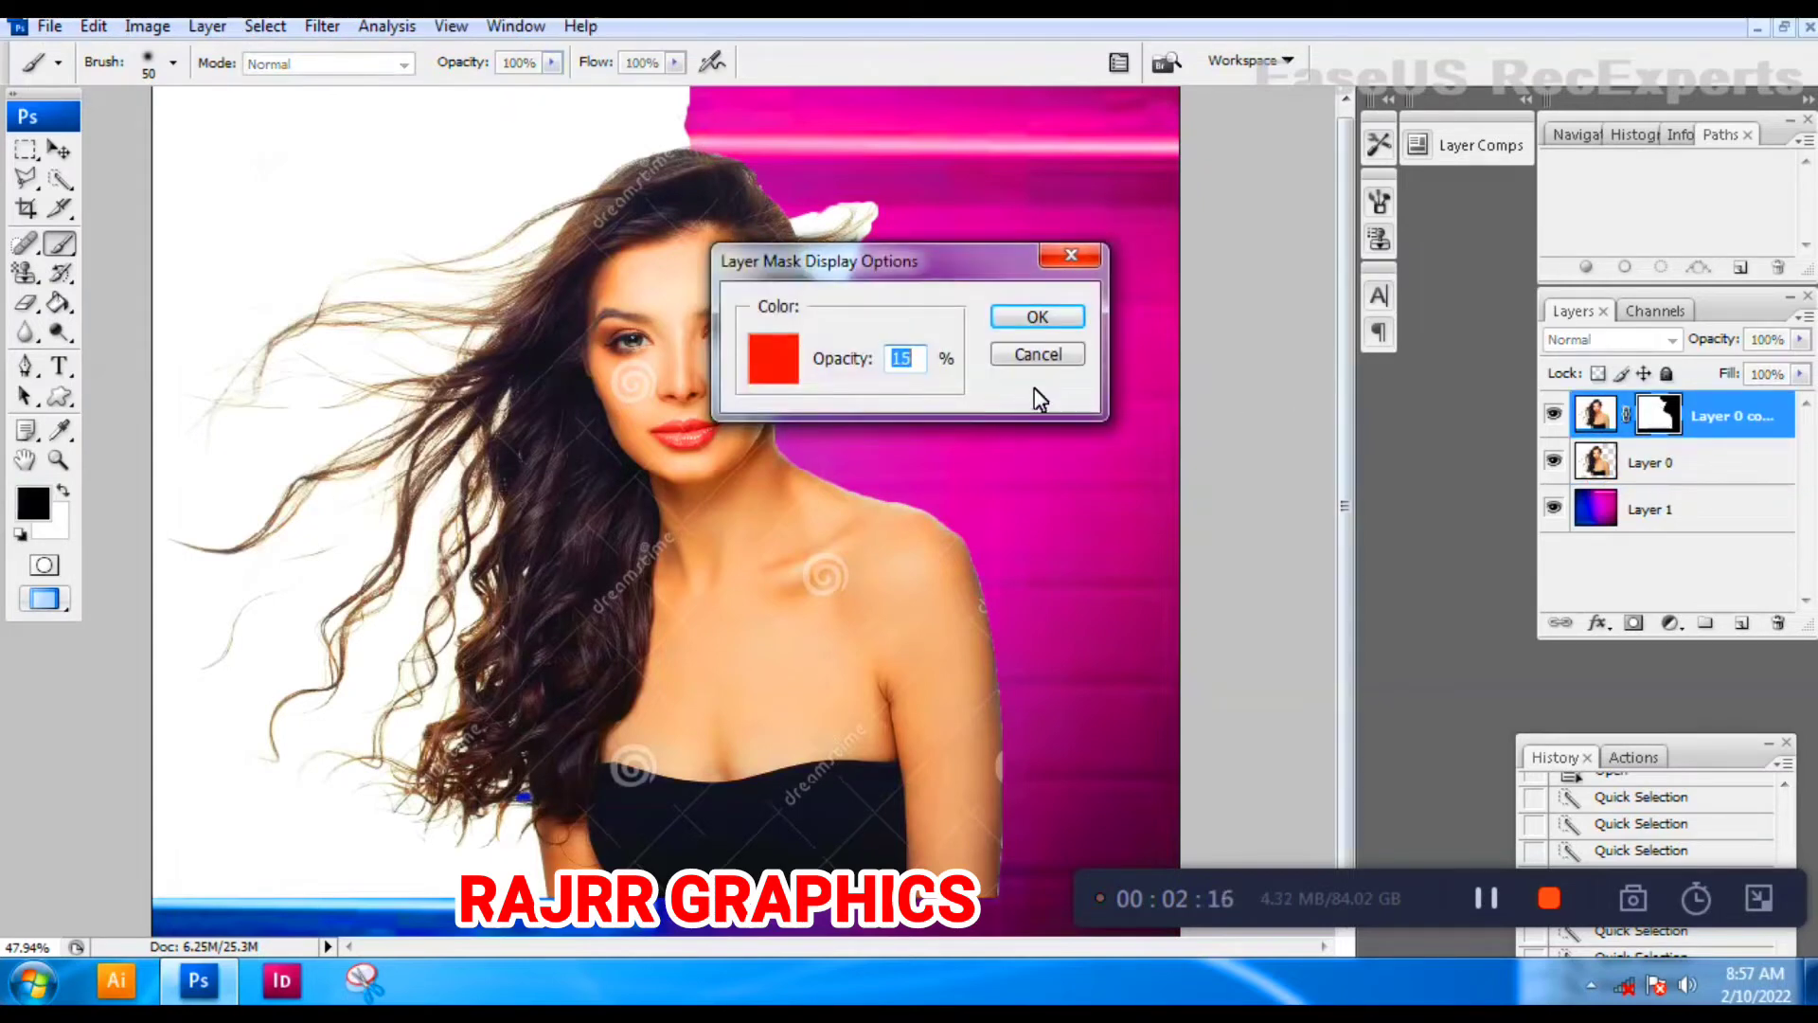
{"action": "key", "text": "Escape"}
{"action": "mouse_move", "coordinate": [491, 133]}
{"action": "left_mouse_down"}
{"action": "mouse_move", "coordinate": [663, 130]}
{"action": "mouse_move", "coordinate": [487, 142]}
{"action": "mouse_move", "coordinate": [616, 106]}
{"action": "mouse_move", "coordinate": [464, 128]}
{"action": "mouse_move", "coordinate": [573, 113]}
{"action": "left_mouse_up"}
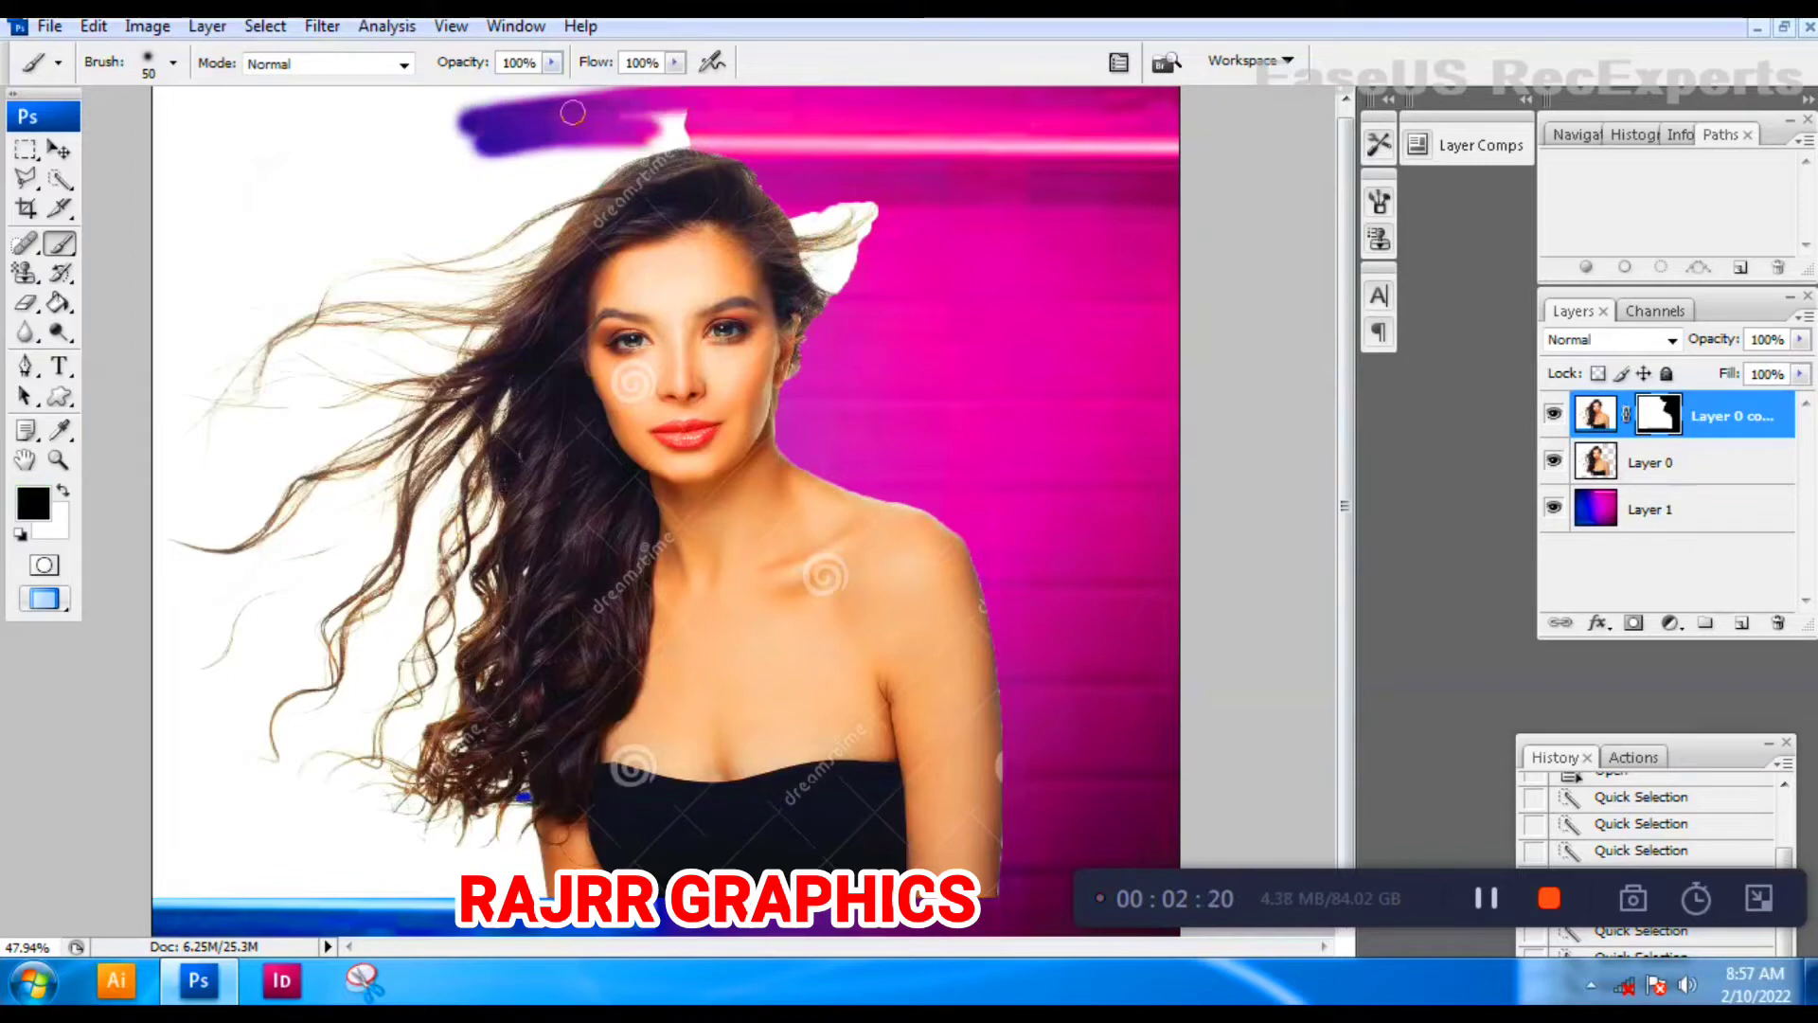
{"action": "scroll", "coordinate": [426, 113], "scroll_direction": "up", "scroll_amount": 11}
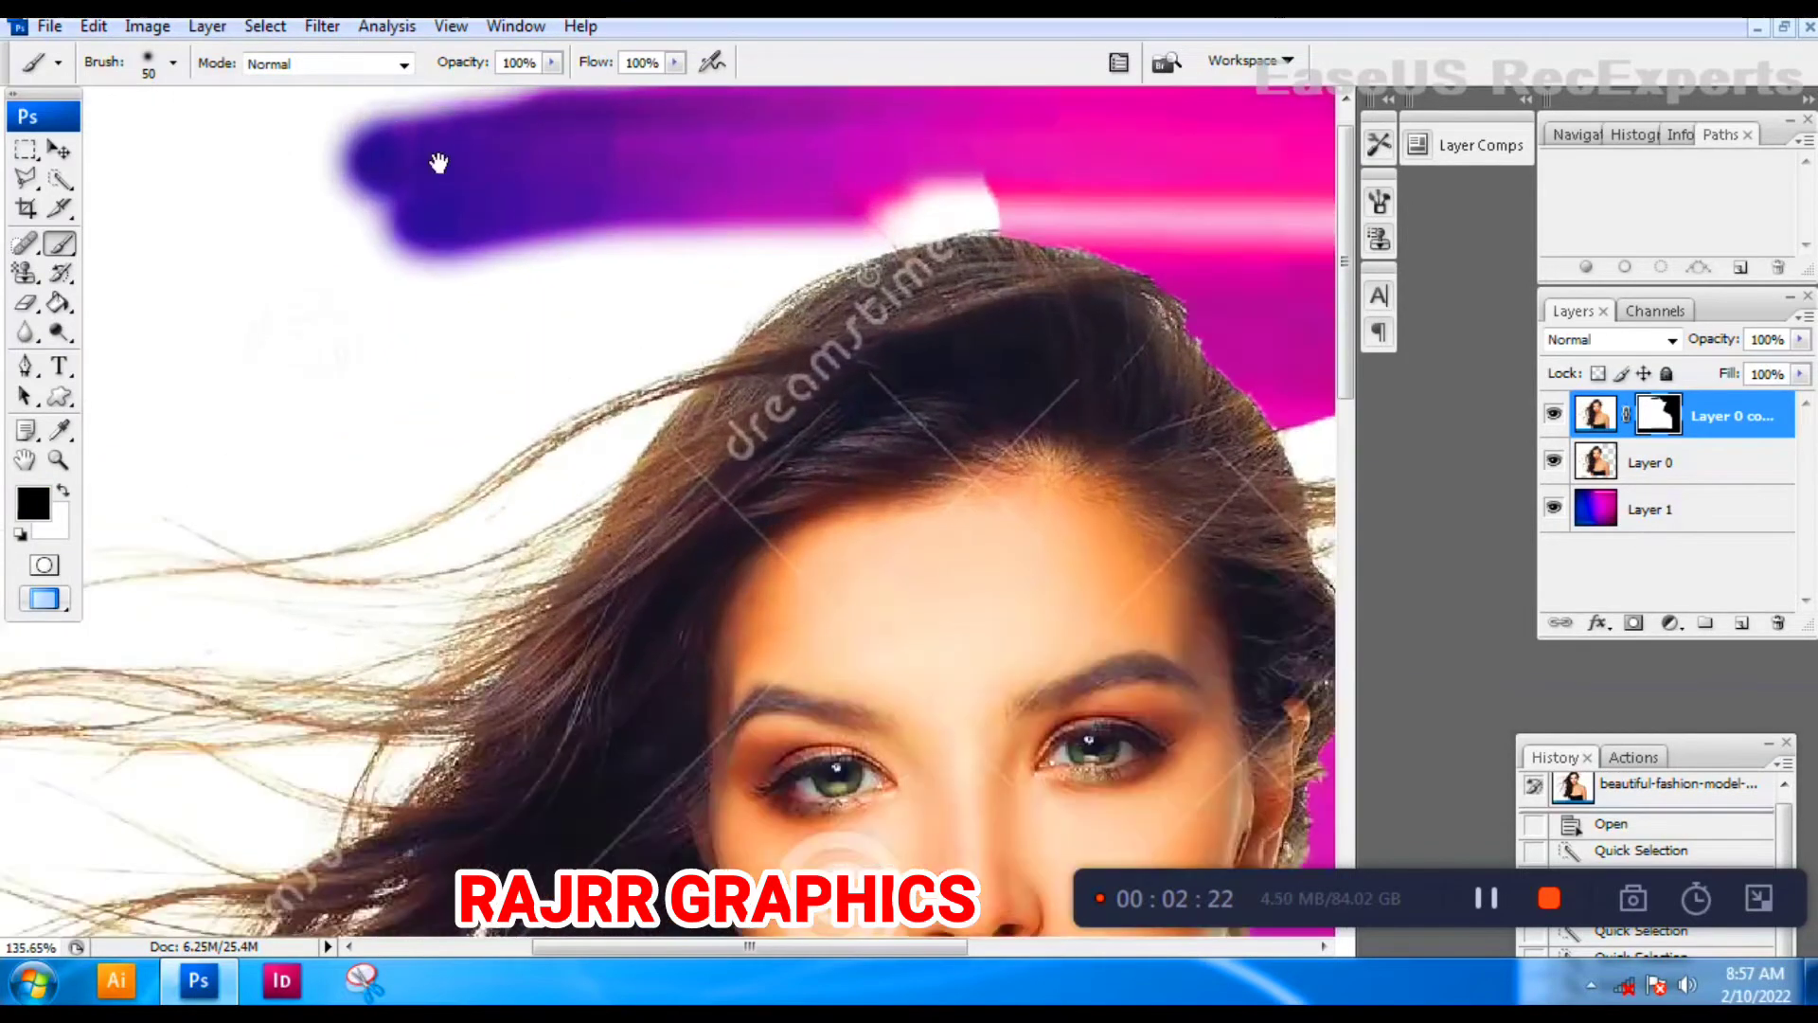
{"action": "left_click_drag", "start_coordinate": [439, 161], "coordinate": [688, 211]}
Enlarge the brush to 102 px and mask out the white from the upper-left background and around the outer flying strands.
{"action": "right_click", "coordinate": [658, 371]}
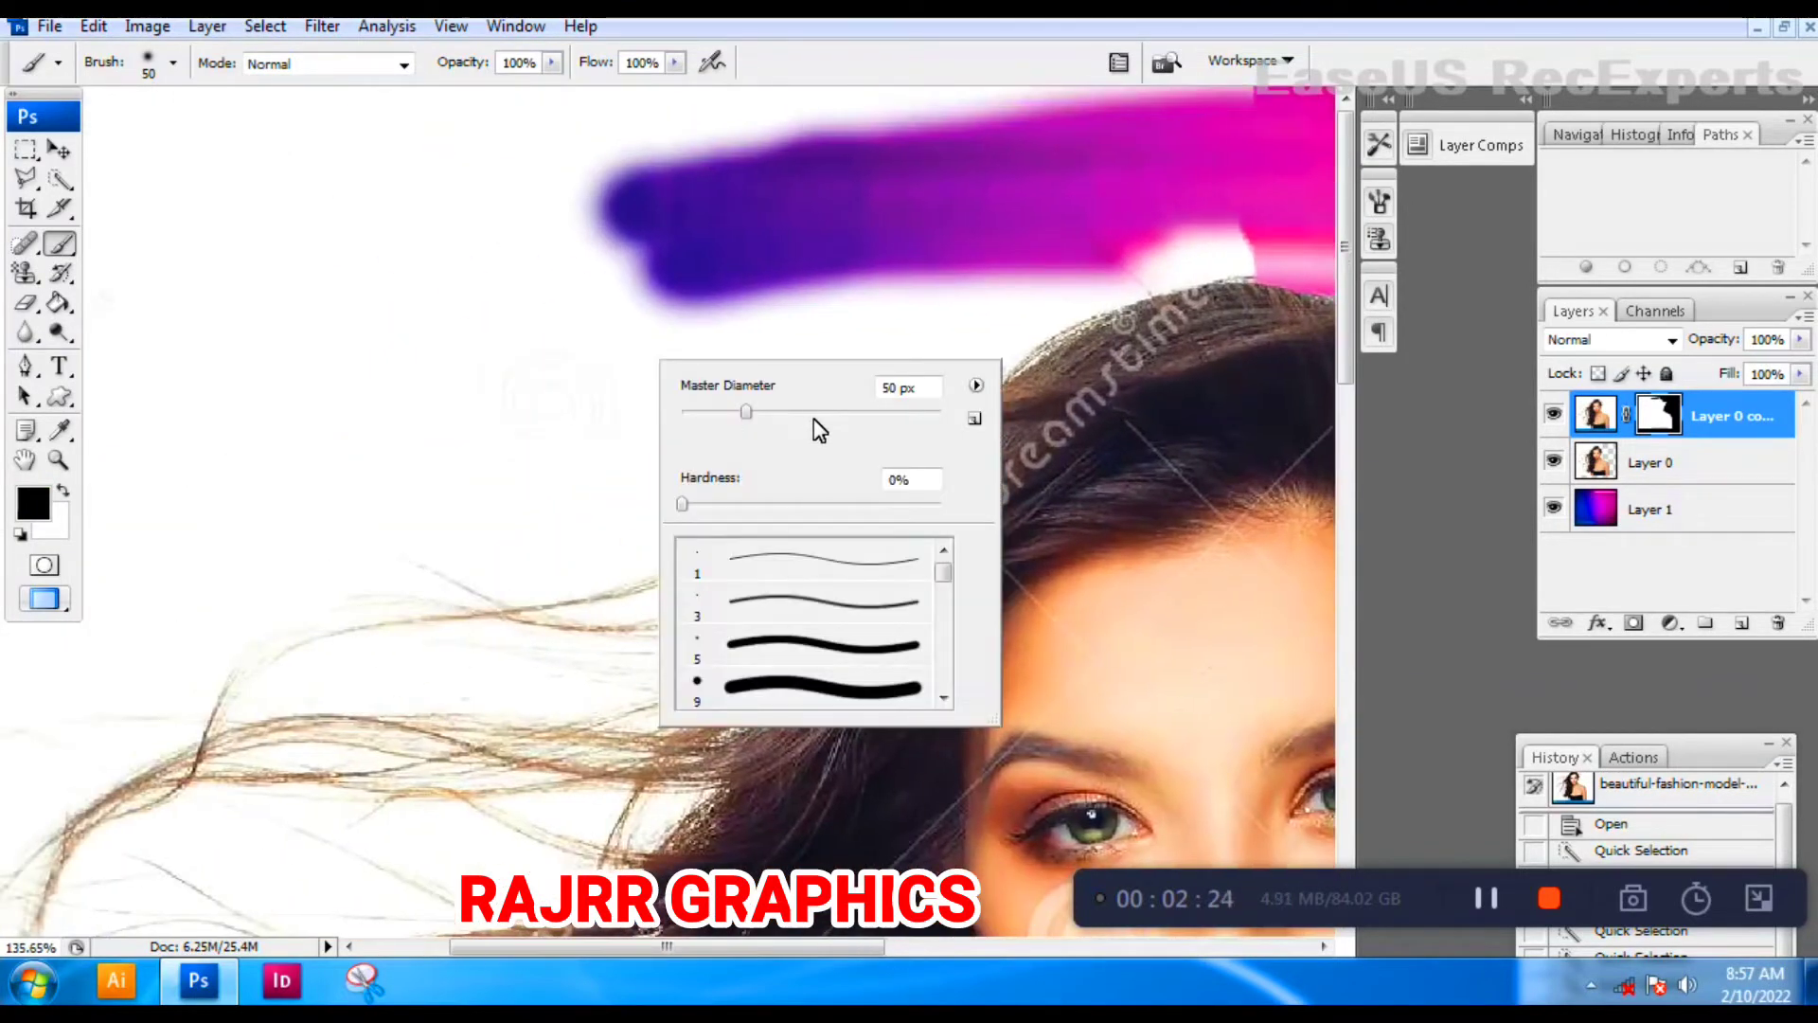
{"action": "mouse_move", "coordinate": [420, 178]}
{"action": "left_mouse_down"}
{"action": "mouse_move", "coordinate": [876, 118]}
{"action": "mouse_move", "coordinate": [432, 158]}
{"action": "mouse_move", "coordinate": [1281, 38]}
{"action": "mouse_move", "coordinate": [953, 156]}
{"action": "mouse_move", "coordinate": [726, 97]}
{"action": "mouse_move", "coordinate": [48, 174]}
{"action": "mouse_move", "coordinate": [241, 66]}
{"action": "mouse_move", "coordinate": [323, 53]}
{"action": "mouse_move", "coordinate": [337, 236]}
{"action": "mouse_move", "coordinate": [26, 554]}
{"action": "mouse_move", "coordinate": [503, 299]}
{"action": "mouse_move", "coordinate": [0, 619]}
{"action": "mouse_move", "coordinate": [527, 405]}
{"action": "mouse_move", "coordinate": [502, 281]}
{"action": "left_mouse_up"}
{"action": "key", "text": "space"}
{"action": "left_click_drag", "start_coordinate": [723, 268], "coordinate": [318, 267]}
{"action": "mouse_move", "coordinate": [909, 205]}
{"action": "left_mouse_down"}
{"action": "mouse_move", "coordinate": [708, 221]}
{"action": "mouse_move", "coordinate": [477, 293]}
{"action": "mouse_move", "coordinate": [865, 199]}
{"action": "mouse_move", "coordinate": [806, 196]}
{"action": "mouse_move", "coordinate": [460, 277]}
{"action": "mouse_move", "coordinate": [193, 460]}
{"action": "mouse_move", "coordinate": [577, 272]}
{"action": "mouse_move", "coordinate": [431, 369]}
{"action": "mouse_move", "coordinate": [296, 421]}
{"action": "mouse_move", "coordinate": [218, 488]}
{"action": "left_mouse_up"}
{"action": "key", "text": "space"}
{"action": "mouse_move", "coordinate": [549, 447]}
{"action": "left_mouse_down"}
{"action": "mouse_move", "coordinate": [1209, 187]}
{"action": "mouse_move", "coordinate": [1209, 88]}
{"action": "left_mouse_up"}
{"action": "mouse_move", "coordinate": [727, 260]}
{"action": "left_mouse_down"}
{"action": "mouse_move", "coordinate": [38, 551]}
{"action": "mouse_move", "coordinate": [122, 304]}
{"action": "mouse_move", "coordinate": [104, 142]}
{"action": "mouse_move", "coordinate": [67, 748]}
{"action": "mouse_move", "coordinate": [141, 797]}
{"action": "left_mouse_up"}
{"action": "key", "text": "space"}
{"action": "left_click_drag", "start_coordinate": [265, 571], "coordinate": [417, 180]}
{"action": "mouse_move", "coordinate": [248, 322]}
{"action": "left_mouse_down"}
{"action": "mouse_move", "coordinate": [43, 911]}
{"action": "mouse_move", "coordinate": [181, 816]}
{"action": "mouse_move", "coordinate": [264, 864]}
{"action": "mouse_move", "coordinate": [231, 865]}
{"action": "mouse_move", "coordinate": [479, 962]}
{"action": "mouse_move", "coordinate": [416, 552]}
{"action": "mouse_move", "coordinate": [265, 625]}
{"action": "mouse_move", "coordinate": [426, 467]}
{"action": "mouse_move", "coordinate": [337, 171]}
{"action": "mouse_move", "coordinate": [267, 256]}
{"action": "left_mouse_up"}
Paint black on the mask over the remaining white along the image's left edge and lower-left corner.
{"action": "key", "text": "ctrl+0"}
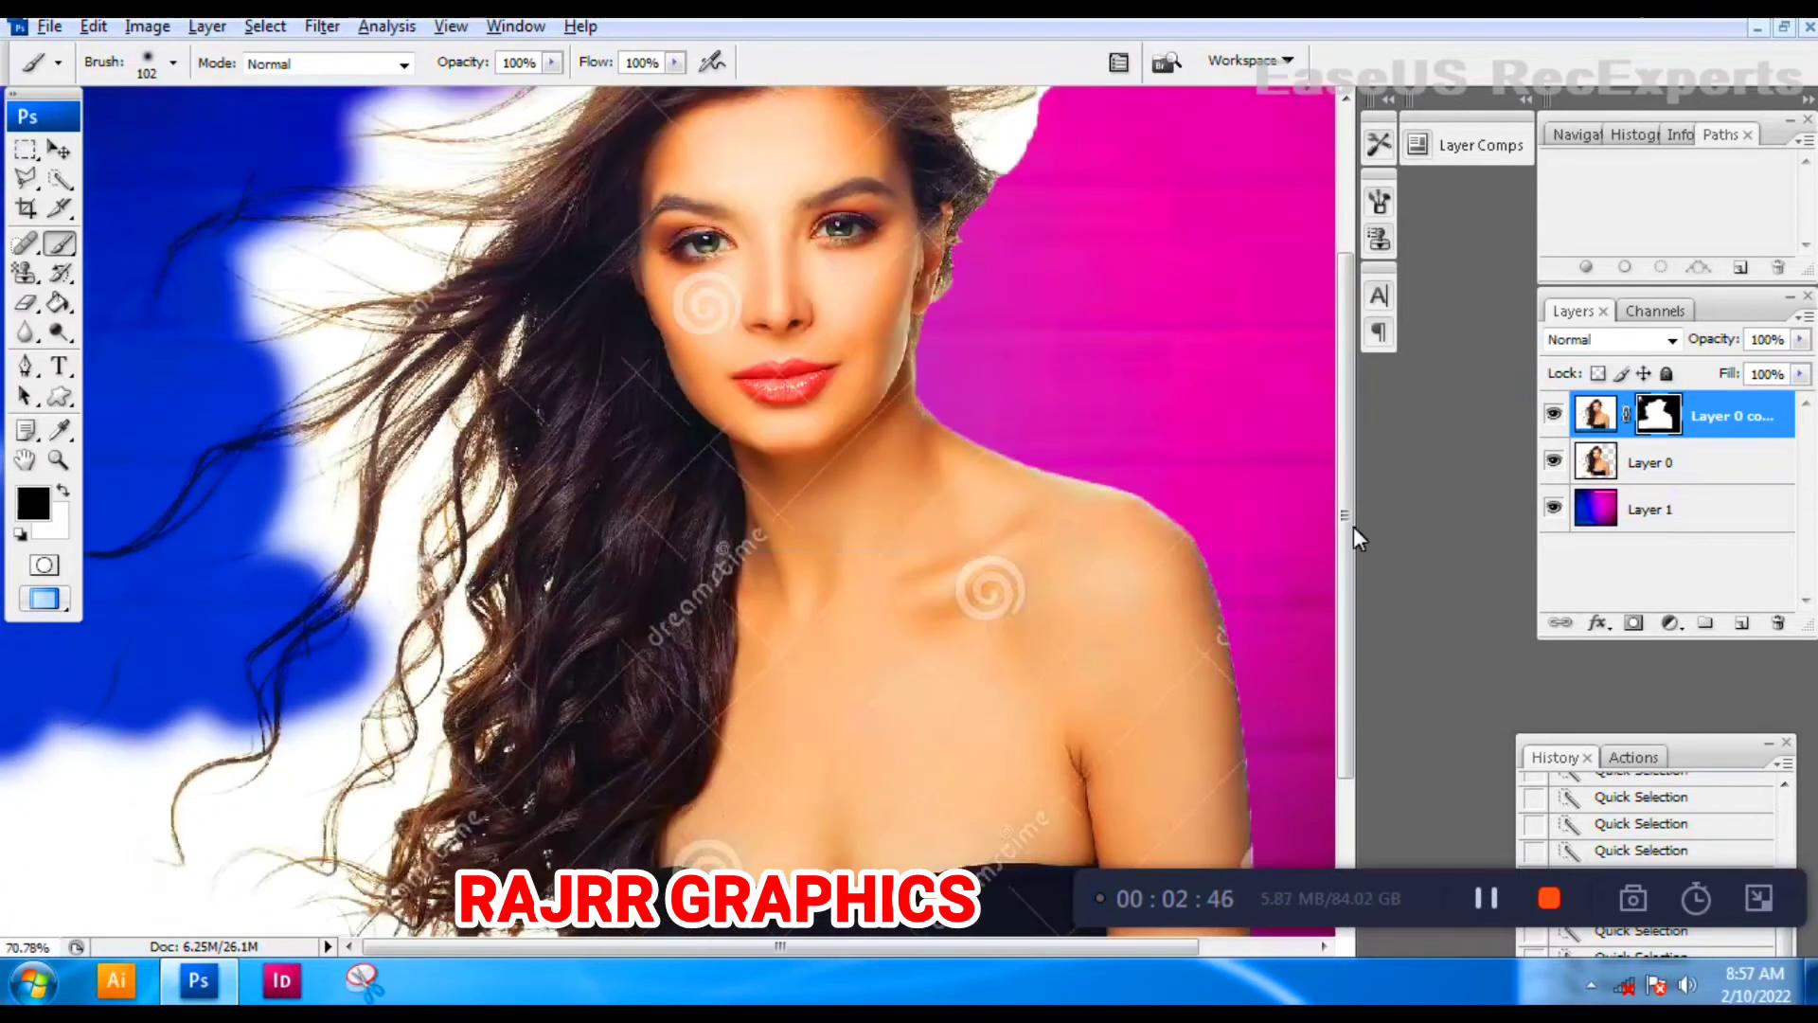
{"action": "scroll", "coordinate": [121, 375], "scroll_direction": "down", "scroll_amount": 3}
{"action": "mouse_move", "coordinate": [231, 207]}
{"action": "left_mouse_down"}
{"action": "mouse_move", "coordinate": [379, 126]}
{"action": "mouse_move", "coordinate": [204, 269]}
{"action": "mouse_move", "coordinate": [225, 219]}
{"action": "mouse_move", "coordinate": [218, 298]}
{"action": "left_mouse_up"}
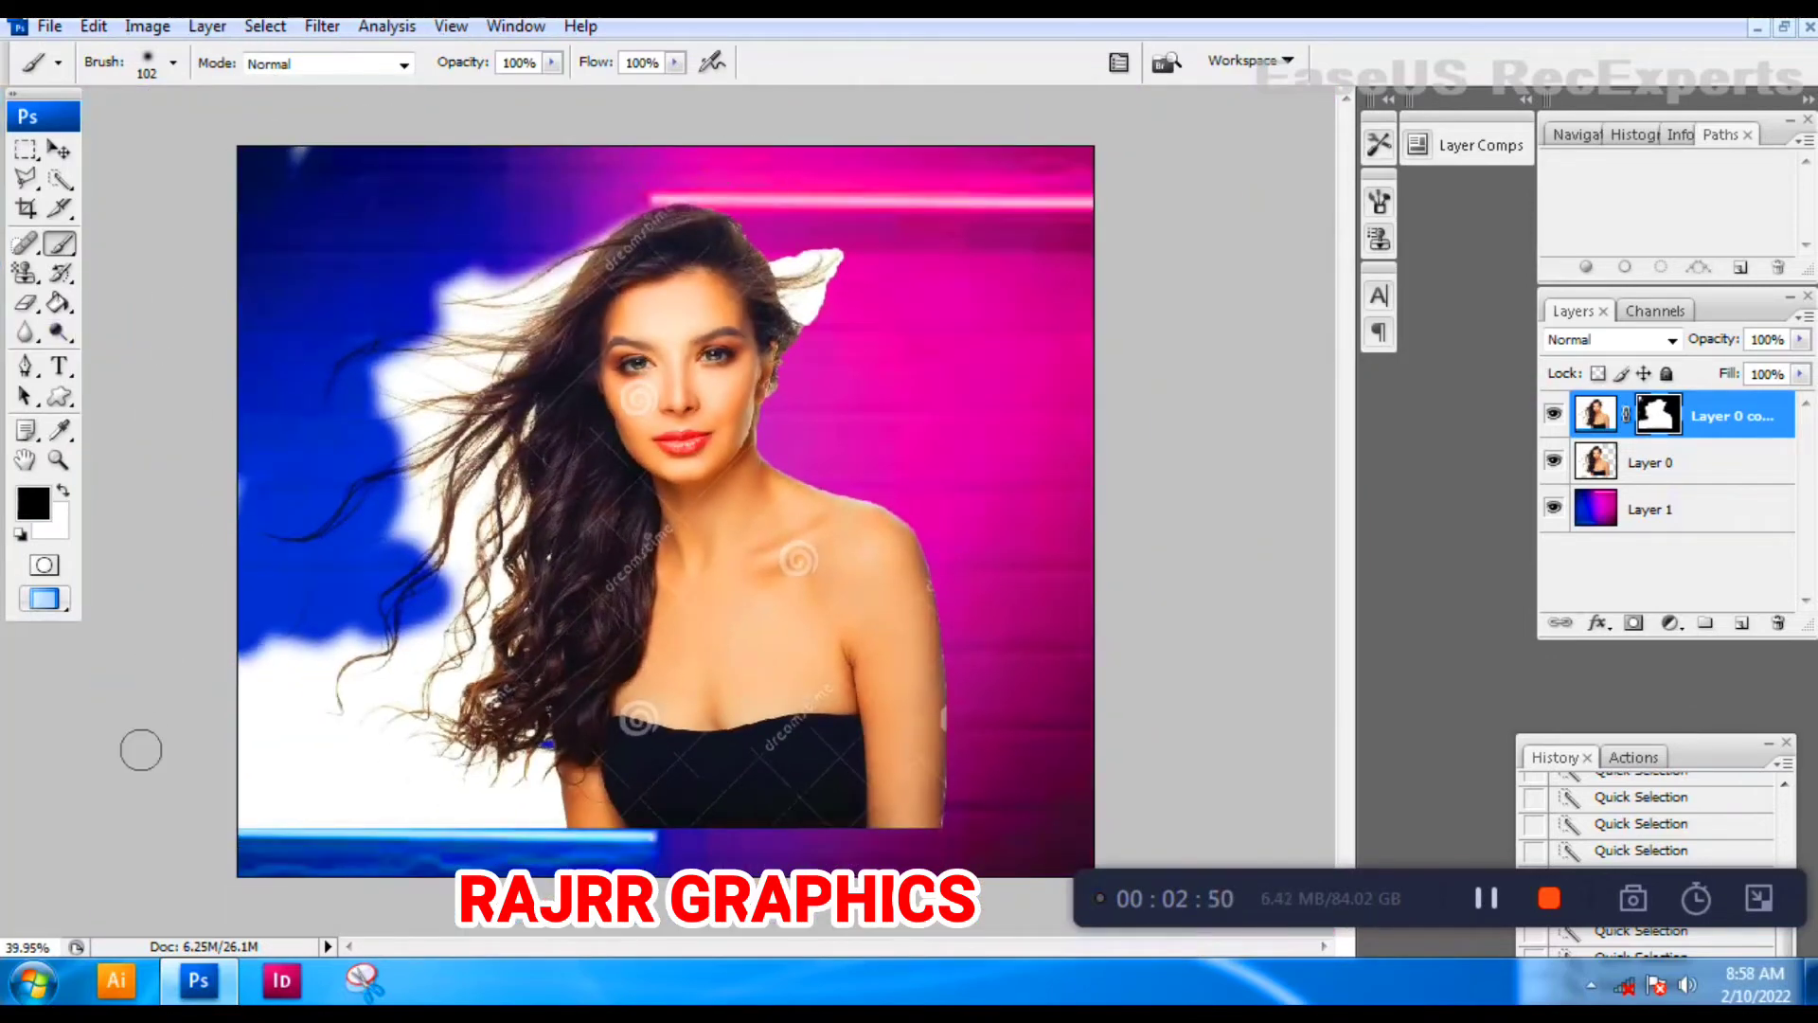
{"action": "mouse_move", "coordinate": [244, 720]}
{"action": "left_mouse_down"}
{"action": "mouse_move", "coordinate": [397, 606]}
{"action": "mouse_move", "coordinate": [256, 719]}
{"action": "mouse_move", "coordinate": [369, 663]}
{"action": "mouse_move", "coordinate": [298, 762]}
{"action": "mouse_move", "coordinate": [293, 724]}
{"action": "left_mouse_up"}
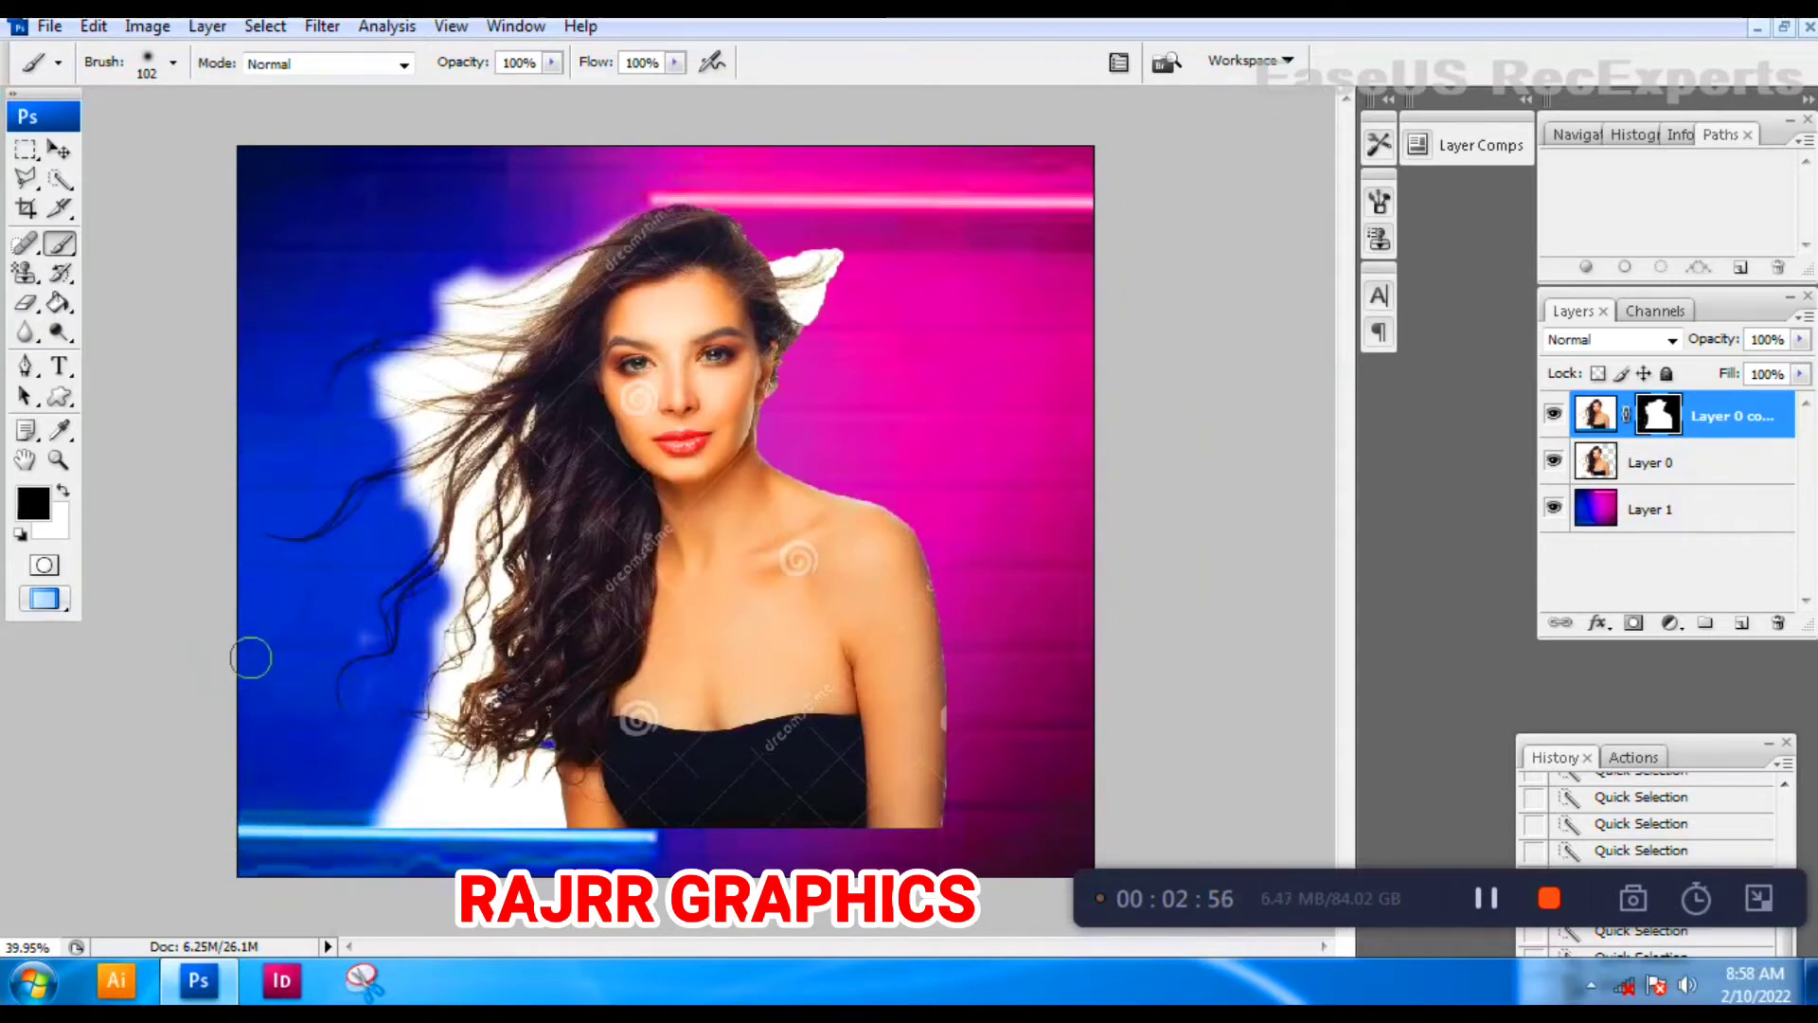
Mask out the white around the lower hair curls and beside the arm above the blue neon line.
{"action": "scroll", "coordinate": [248, 658], "scroll_direction": "up", "scroll_amount": 6}
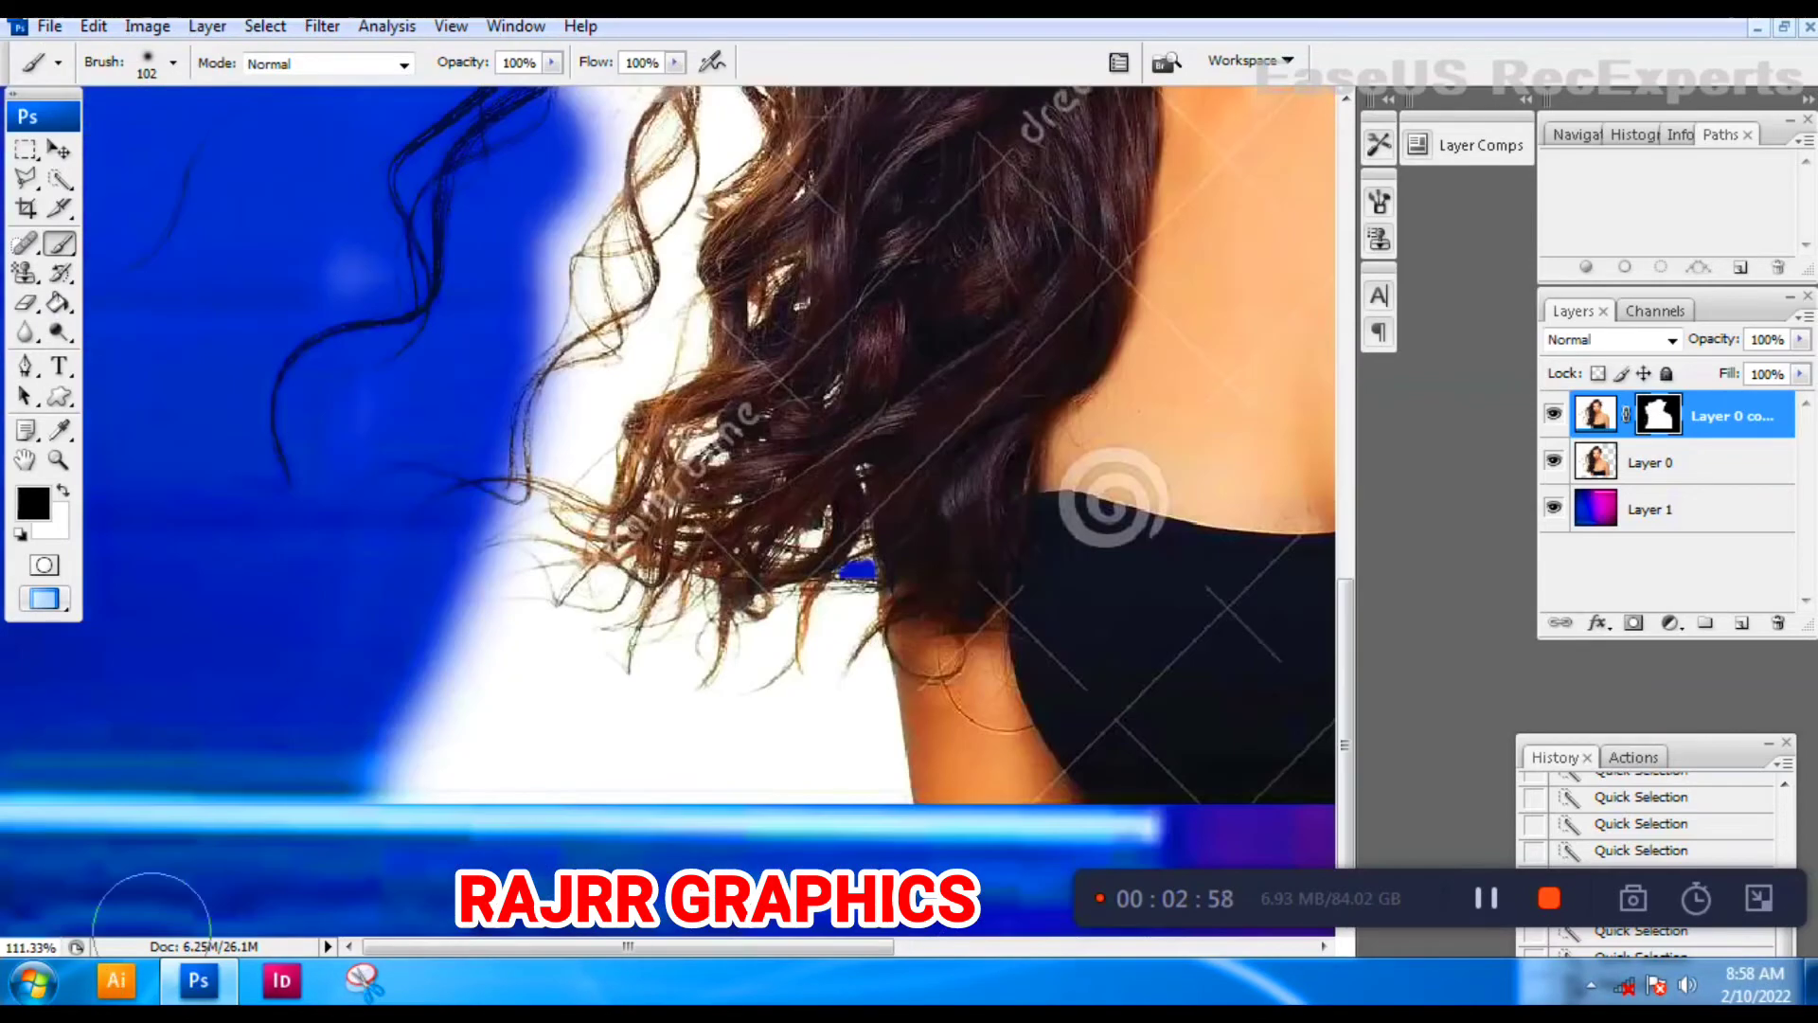
{"action": "mouse_move", "coordinate": [265, 776]}
{"action": "left_mouse_down"}
{"action": "mouse_move", "coordinate": [454, 795]}
{"action": "mouse_move", "coordinate": [568, 587]}
{"action": "mouse_move", "coordinate": [434, 652]}
{"action": "mouse_move", "coordinate": [832, 766]}
{"action": "mouse_move", "coordinate": [761, 616]}
{"action": "mouse_move", "coordinate": [799, 637]}
{"action": "mouse_move", "coordinate": [815, 770]}
{"action": "mouse_move", "coordinate": [591, 445]}
{"action": "mouse_move", "coordinate": [626, 506]}
{"action": "mouse_move", "coordinate": [568, 295]}
{"action": "mouse_move", "coordinate": [594, 282]}
{"action": "left_mouse_up"}
{"action": "mouse_move", "coordinate": [615, 313]}
{"action": "left_mouse_down"}
{"action": "mouse_move", "coordinate": [712, 718]}
{"action": "mouse_move", "coordinate": [644, 576]}
{"action": "mouse_move", "coordinate": [629, 526]}
{"action": "mouse_move", "coordinate": [762, 700]}
{"action": "mouse_move", "coordinate": [810, 809]}
{"action": "left_mouse_up"}
{"action": "left_click_drag", "start_coordinate": [767, 629], "coordinate": [750, 875]}
{"action": "mouse_move", "coordinate": [713, 634]}
{"action": "left_mouse_down"}
{"action": "mouse_move", "coordinate": [715, 573]}
{"action": "mouse_move", "coordinate": [770, 636]}
{"action": "mouse_move", "coordinate": [763, 760]}
{"action": "mouse_move", "coordinate": [820, 807]}
{"action": "mouse_move", "coordinate": [637, 777]}
{"action": "mouse_move", "coordinate": [669, 527]}
{"action": "mouse_move", "coordinate": [653, 369]}
{"action": "left_mouse_up"}
{"action": "left_click_drag", "start_coordinate": [670, 526], "coordinate": [670, 816]}
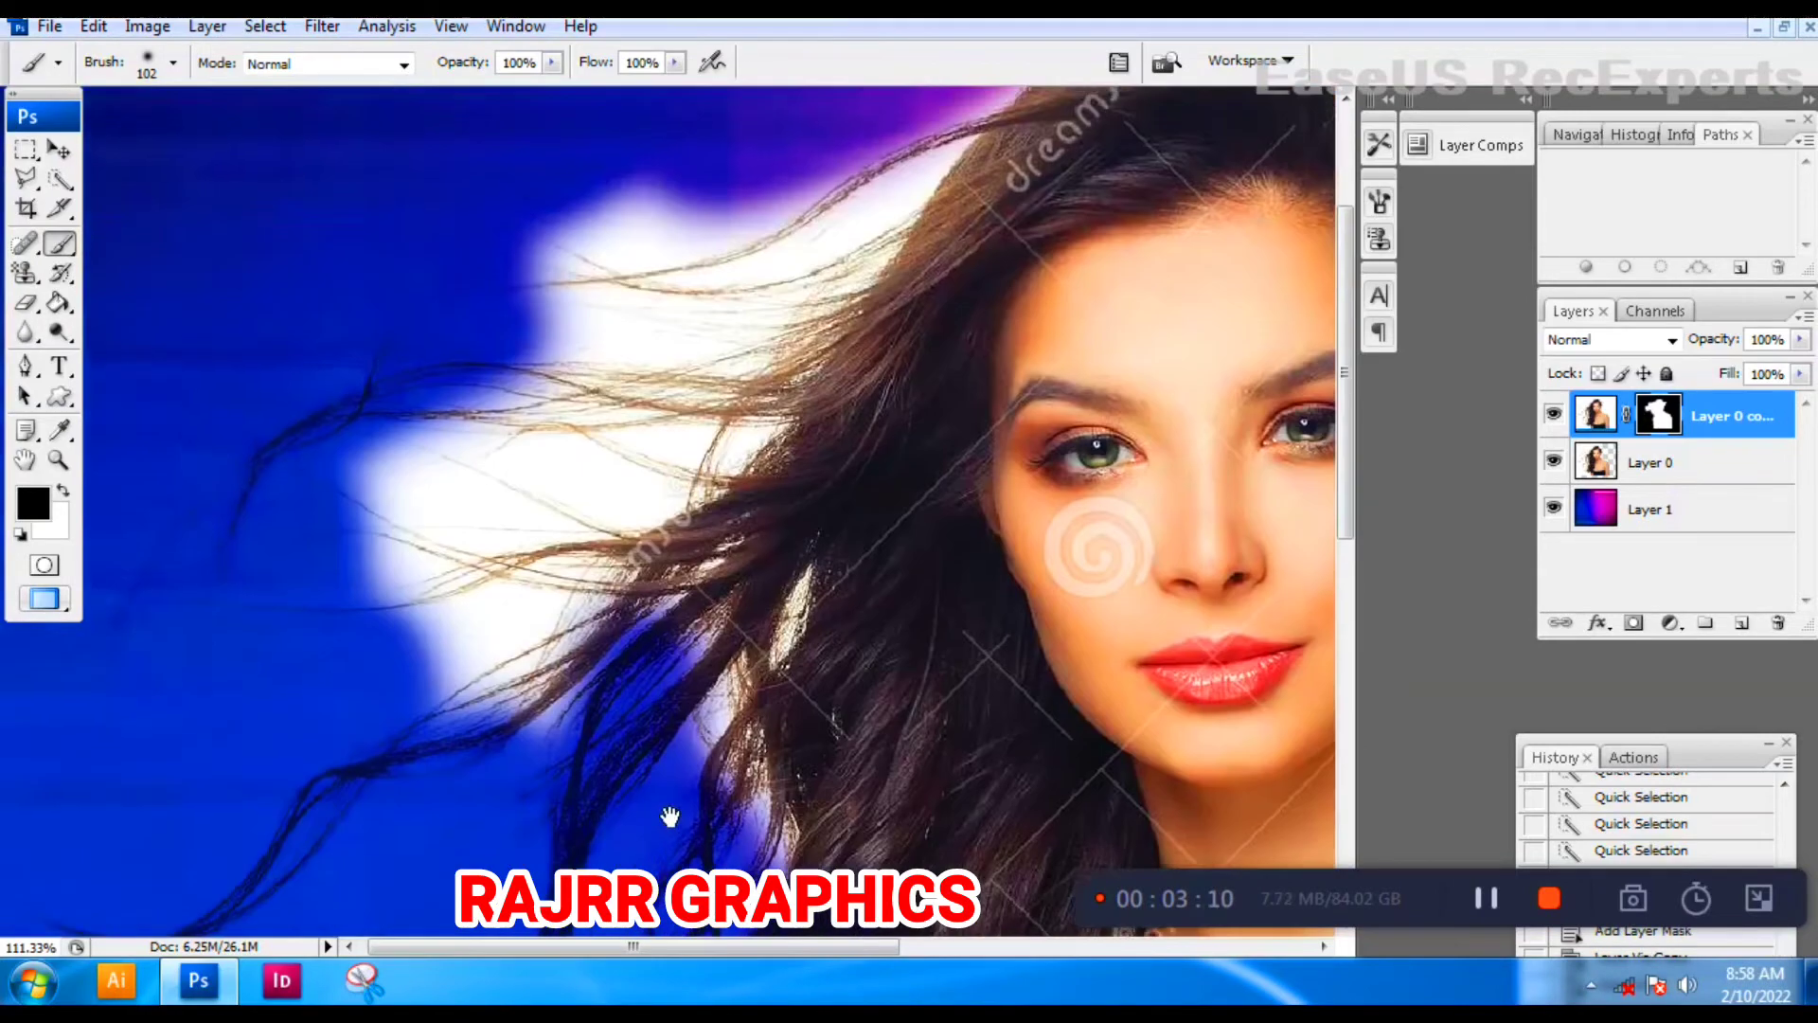
Paint black on the mask over the white between the blowing strands and along the hair left of the face.
{"action": "mouse_move", "coordinate": [488, 719]}
{"action": "left_mouse_down"}
{"action": "mouse_move", "coordinate": [681, 378]}
{"action": "mouse_move", "coordinate": [426, 533]}
{"action": "mouse_move", "coordinate": [459, 742]}
{"action": "left_mouse_up"}
{"action": "left_click_drag", "start_coordinate": [593, 622], "coordinate": [345, 861]}
{"action": "mouse_move", "coordinate": [331, 530]}
{"action": "left_mouse_down"}
{"action": "mouse_move", "coordinate": [321, 422]}
{"action": "mouse_move", "coordinate": [621, 430]}
{"action": "mouse_move", "coordinate": [392, 811]}
{"action": "mouse_move", "coordinate": [464, 729]}
{"action": "left_mouse_up"}
{"action": "left_click_drag", "start_coordinate": [469, 778], "coordinate": [543, 239]}
{"action": "mouse_move", "coordinate": [554, 312]}
{"action": "left_mouse_down"}
{"action": "mouse_move", "coordinate": [666, 232]}
{"action": "mouse_move", "coordinate": [572, 654]}
{"action": "mouse_move", "coordinate": [558, 879]}
{"action": "left_mouse_up"}
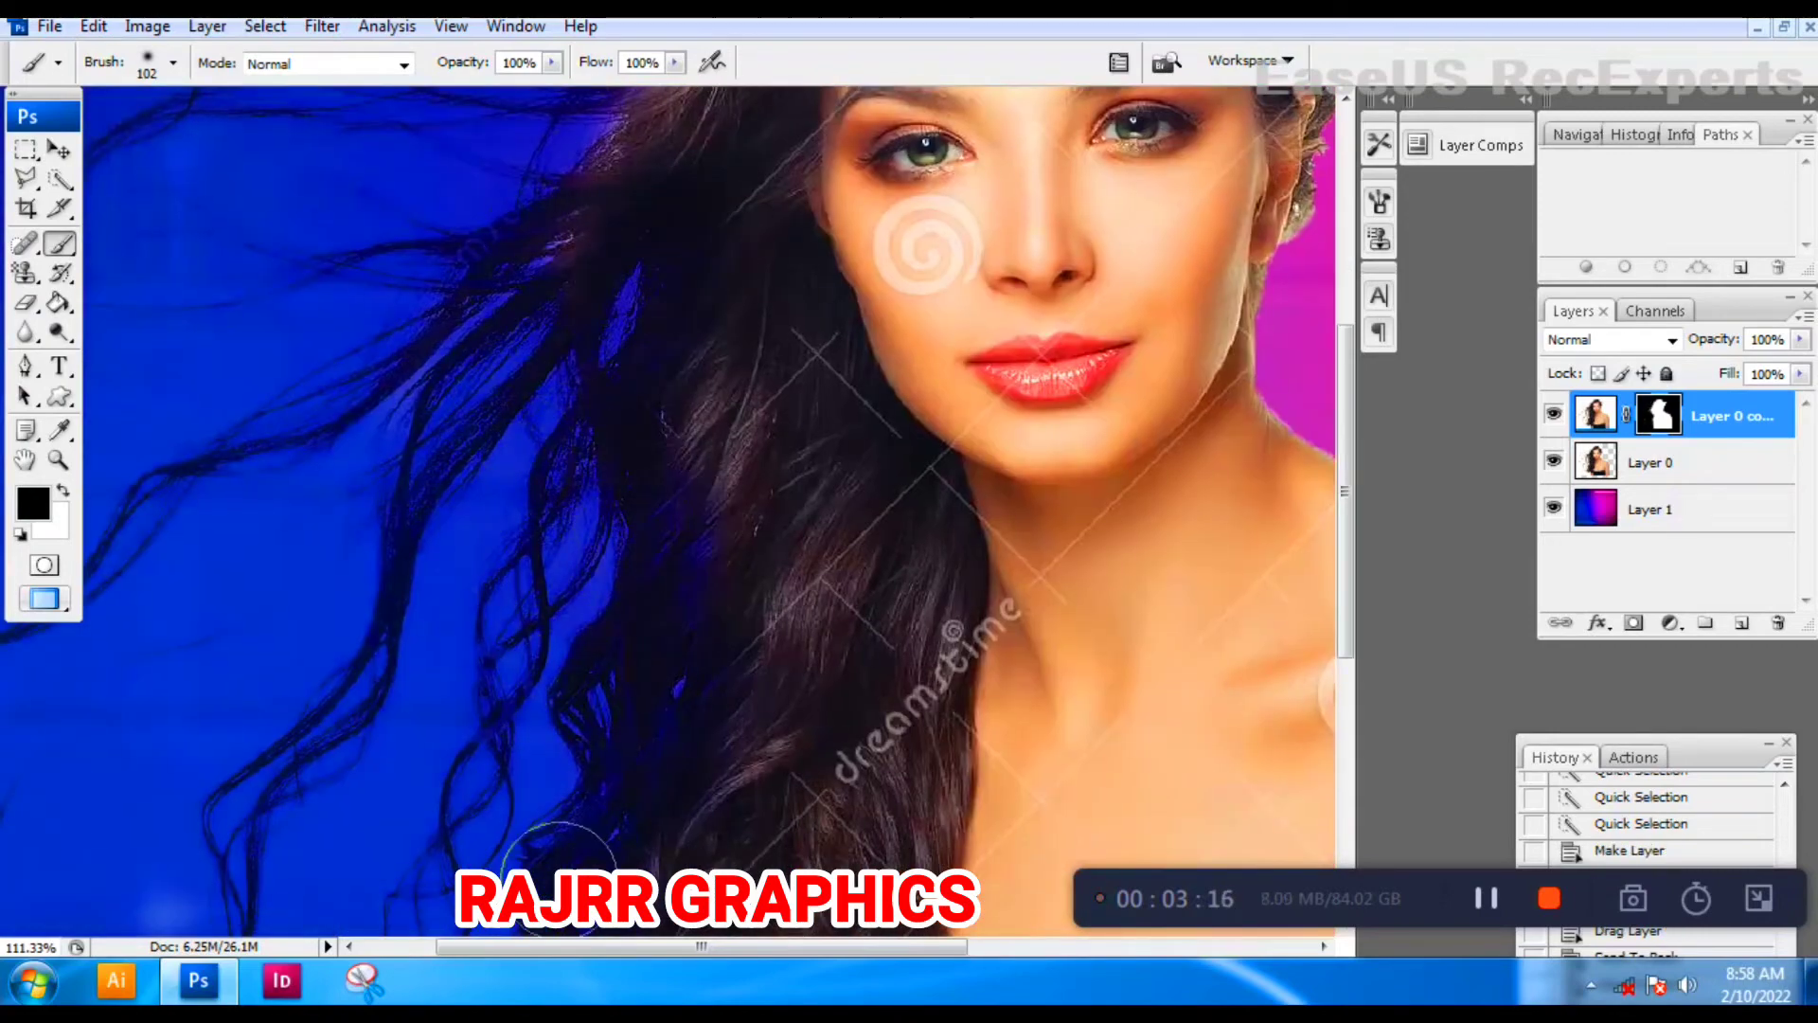
{"action": "left_click", "coordinate": [657, 677]}
Mask out the white behind the hair right of the face and along the crown of the head.
{"action": "mouse_move", "coordinate": [663, 398]}
{"action": "left_mouse_down"}
{"action": "mouse_move", "coordinate": [600, 497]}
{"action": "mouse_move", "coordinate": [250, 855]}
{"action": "left_mouse_up"}
{"action": "mouse_move", "coordinate": [951, 274]}
{"action": "left_mouse_down"}
{"action": "mouse_move", "coordinate": [1066, 363]}
{"action": "mouse_move", "coordinate": [1065, 291]}
{"action": "mouse_move", "coordinate": [1090, 381]}
{"action": "mouse_move", "coordinate": [941, 239]}
{"action": "mouse_move", "coordinate": [1028, 440]}
{"action": "mouse_move", "coordinate": [916, 279]}
{"action": "mouse_move", "coordinate": [1017, 490]}
{"action": "mouse_move", "coordinate": [958, 348]}
{"action": "left_mouse_up"}
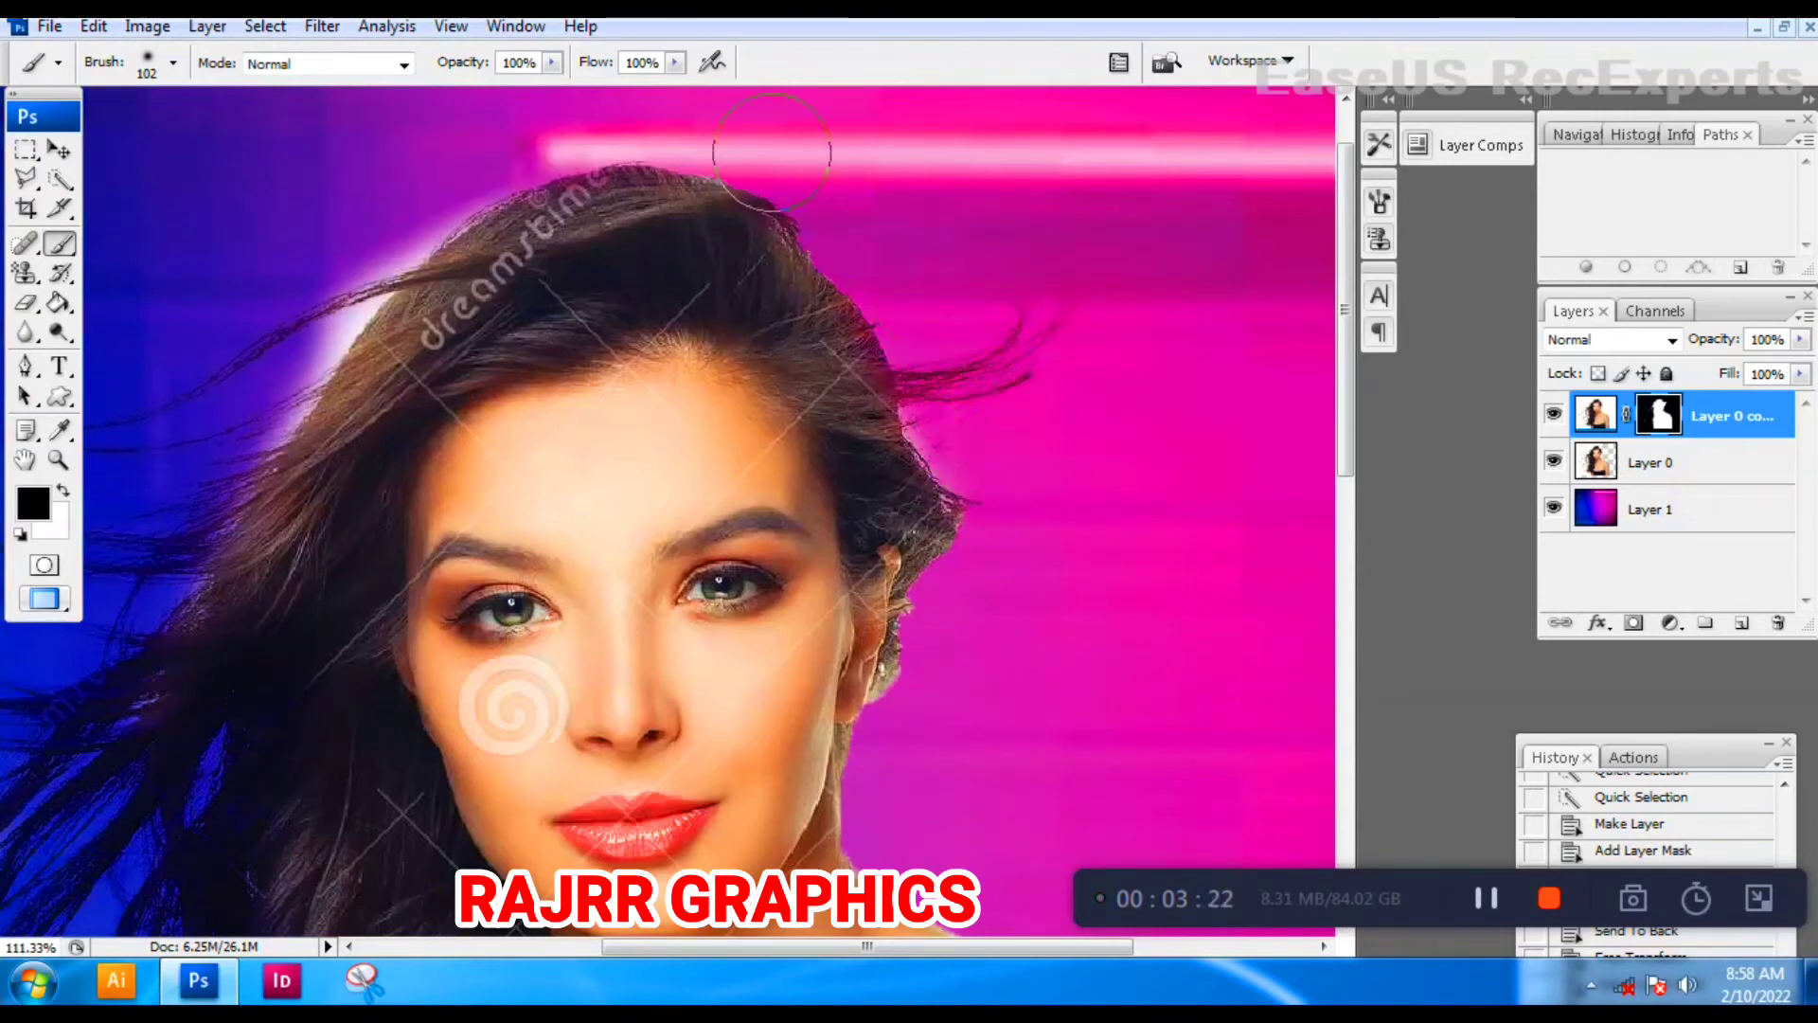
{"action": "left_click_drag", "start_coordinate": [772, 153], "coordinate": [755, 154]}
{"action": "left_click_drag", "start_coordinate": [548, 189], "coordinate": [642, 271]}
{"action": "left_click_drag", "start_coordinate": [527, 243], "coordinate": [310, 522]}
{"action": "scroll", "coordinate": [377, 316], "scroll_direction": "down", "scroll_amount": 5}
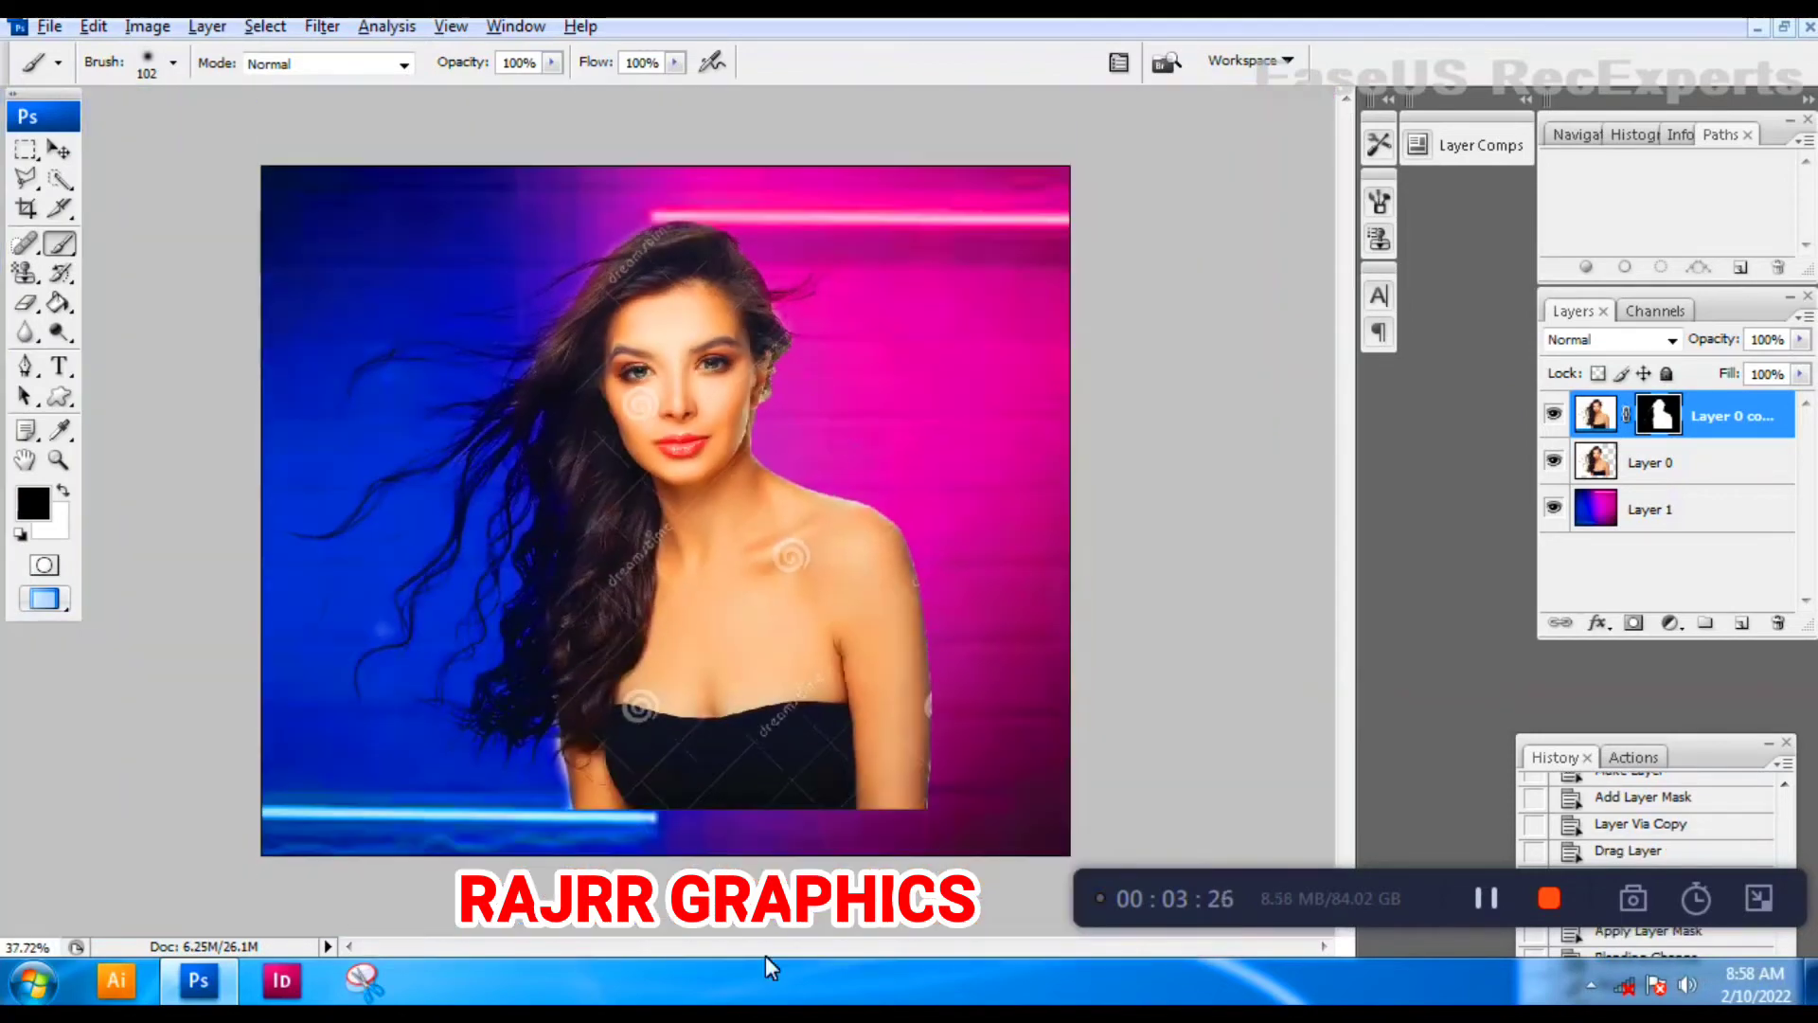
Mask out the light fringe along the outer edge of the arm below the hair.
{"action": "scroll", "coordinate": [439, 771], "scroll_direction": "up", "scroll_amount": 7}
{"action": "mouse_move", "coordinate": [471, 776]}
{"action": "left_mouse_down"}
{"action": "mouse_move", "coordinate": [666, 665]}
{"action": "mouse_move", "coordinate": [696, 383]}
{"action": "left_mouse_up"}
{"action": "mouse_move", "coordinate": [587, 217]}
{"action": "left_mouse_down"}
{"action": "mouse_move", "coordinate": [645, 645]}
{"action": "mouse_move", "coordinate": [635, 729]}
{"action": "left_mouse_up"}
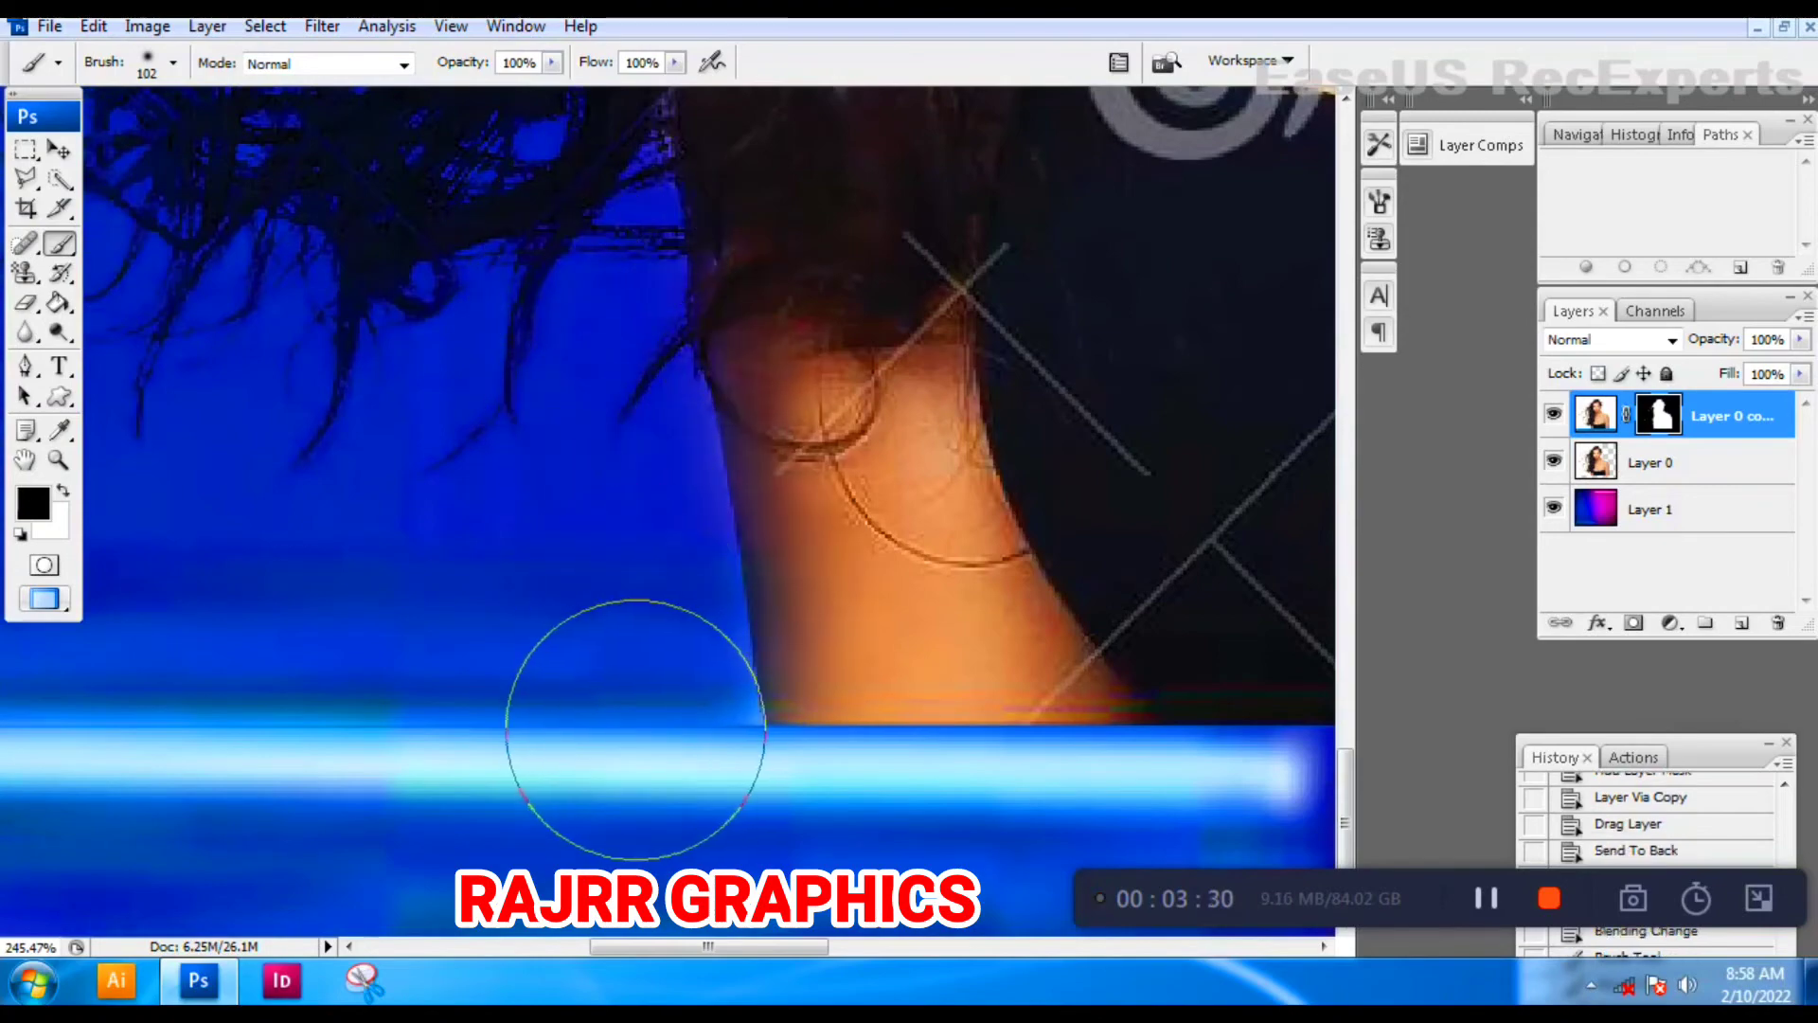
{"action": "scroll", "coordinate": [497, 383], "scroll_direction": "down", "scroll_amount": 5}
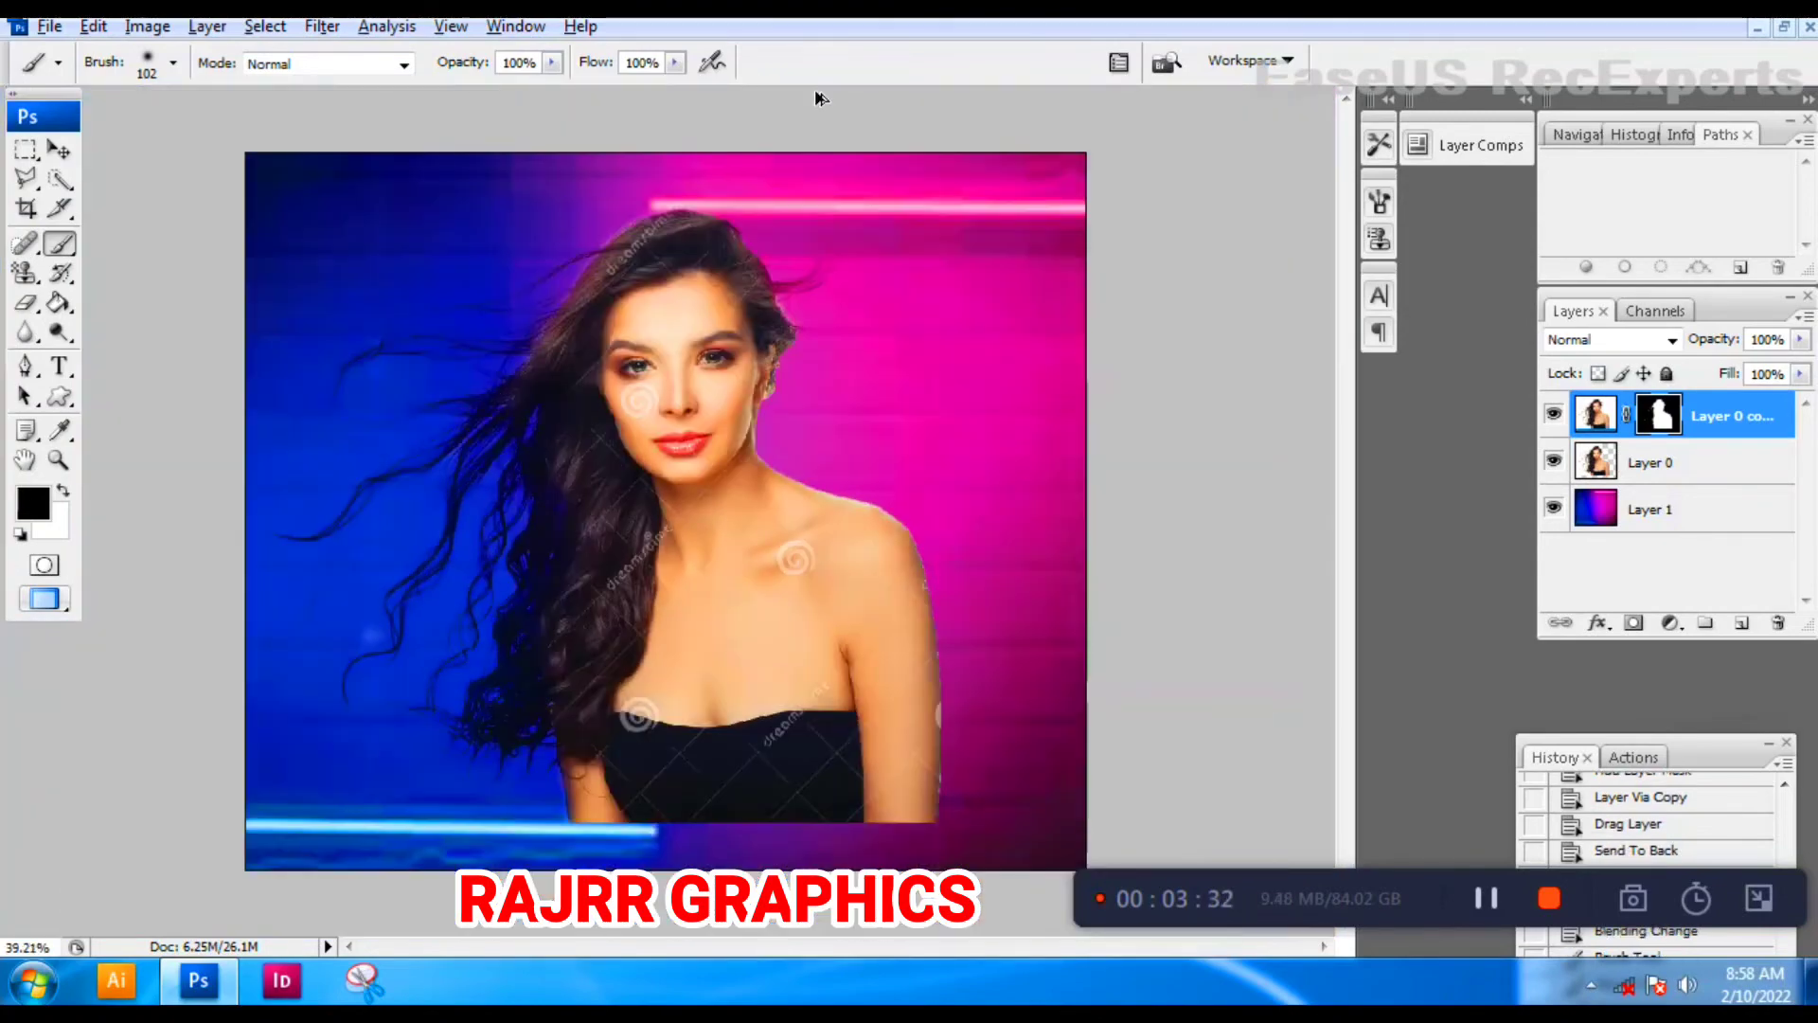
Examine the composite in full-screen view with the interface hidden, checking the hair edges against the neon background.
{"action": "key", "text": "f"}
{"action": "key", "text": "f"}
{"action": "key", "text": "Tab"}
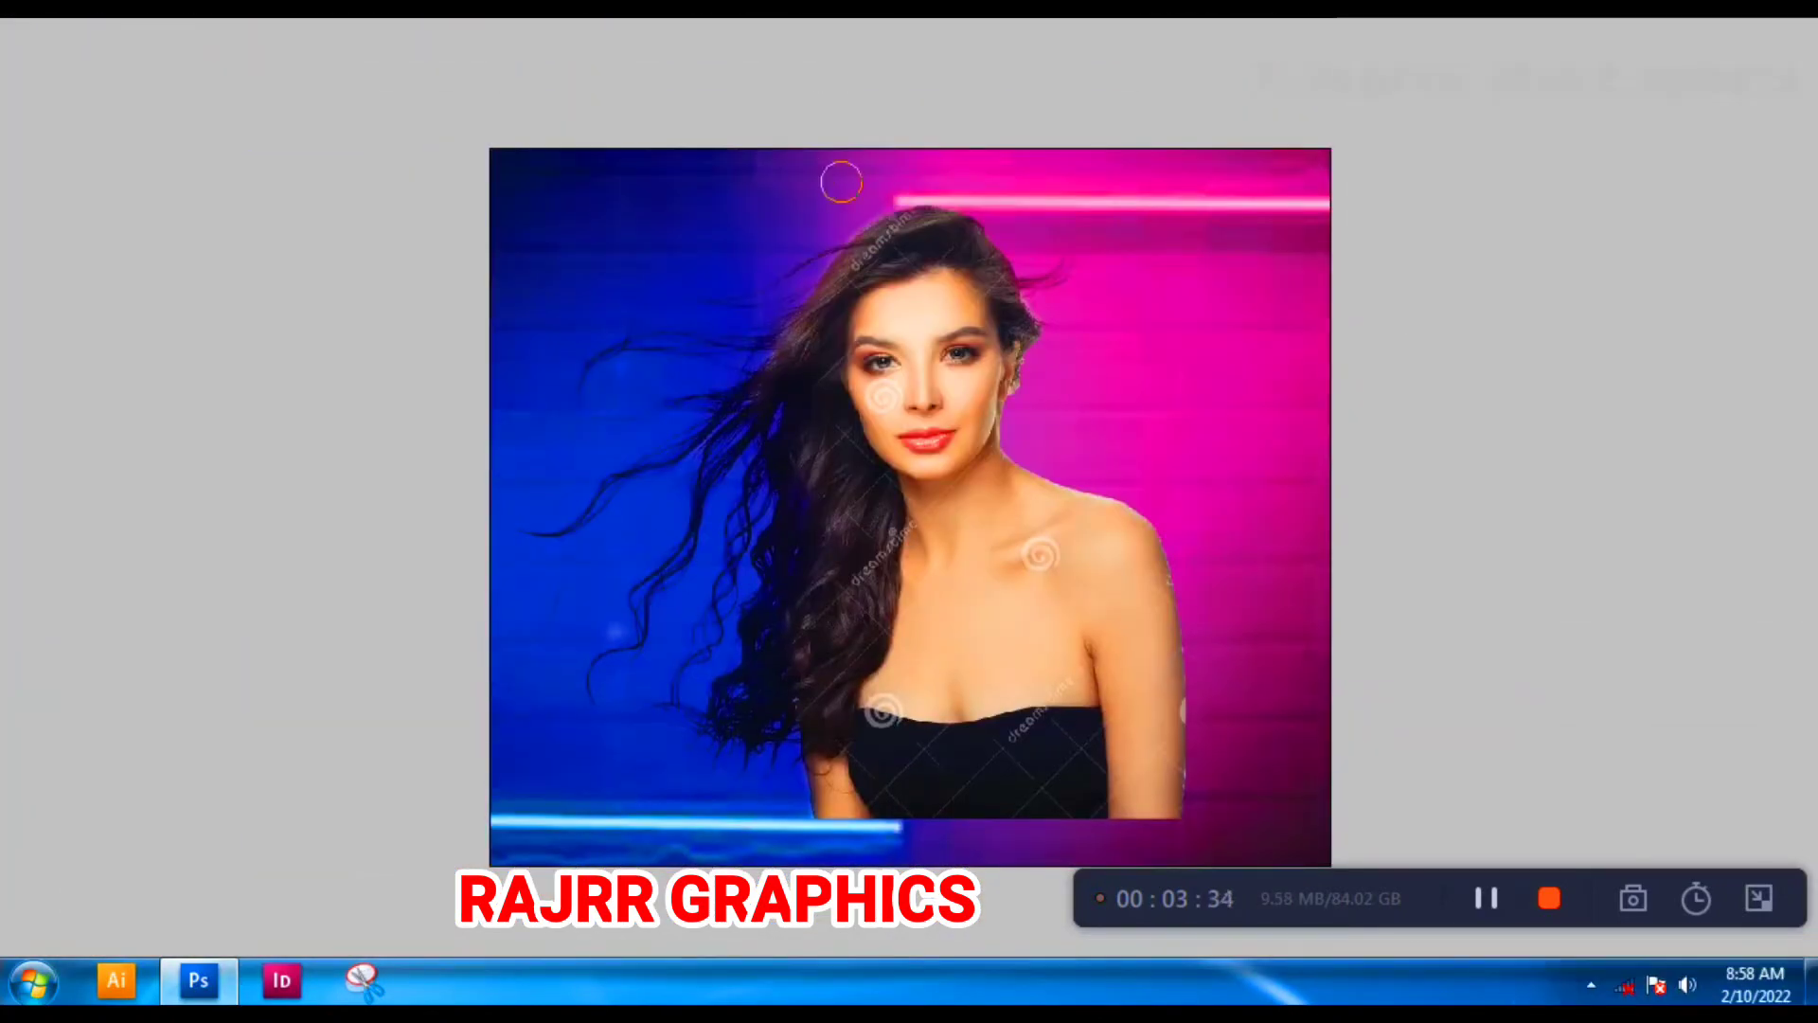
{"action": "scroll", "coordinate": [1018, 184], "scroll_direction": "up", "scroll_amount": 2}
{"action": "scroll", "coordinate": [1037, 183], "scroll_direction": "down", "scroll_amount": 1}
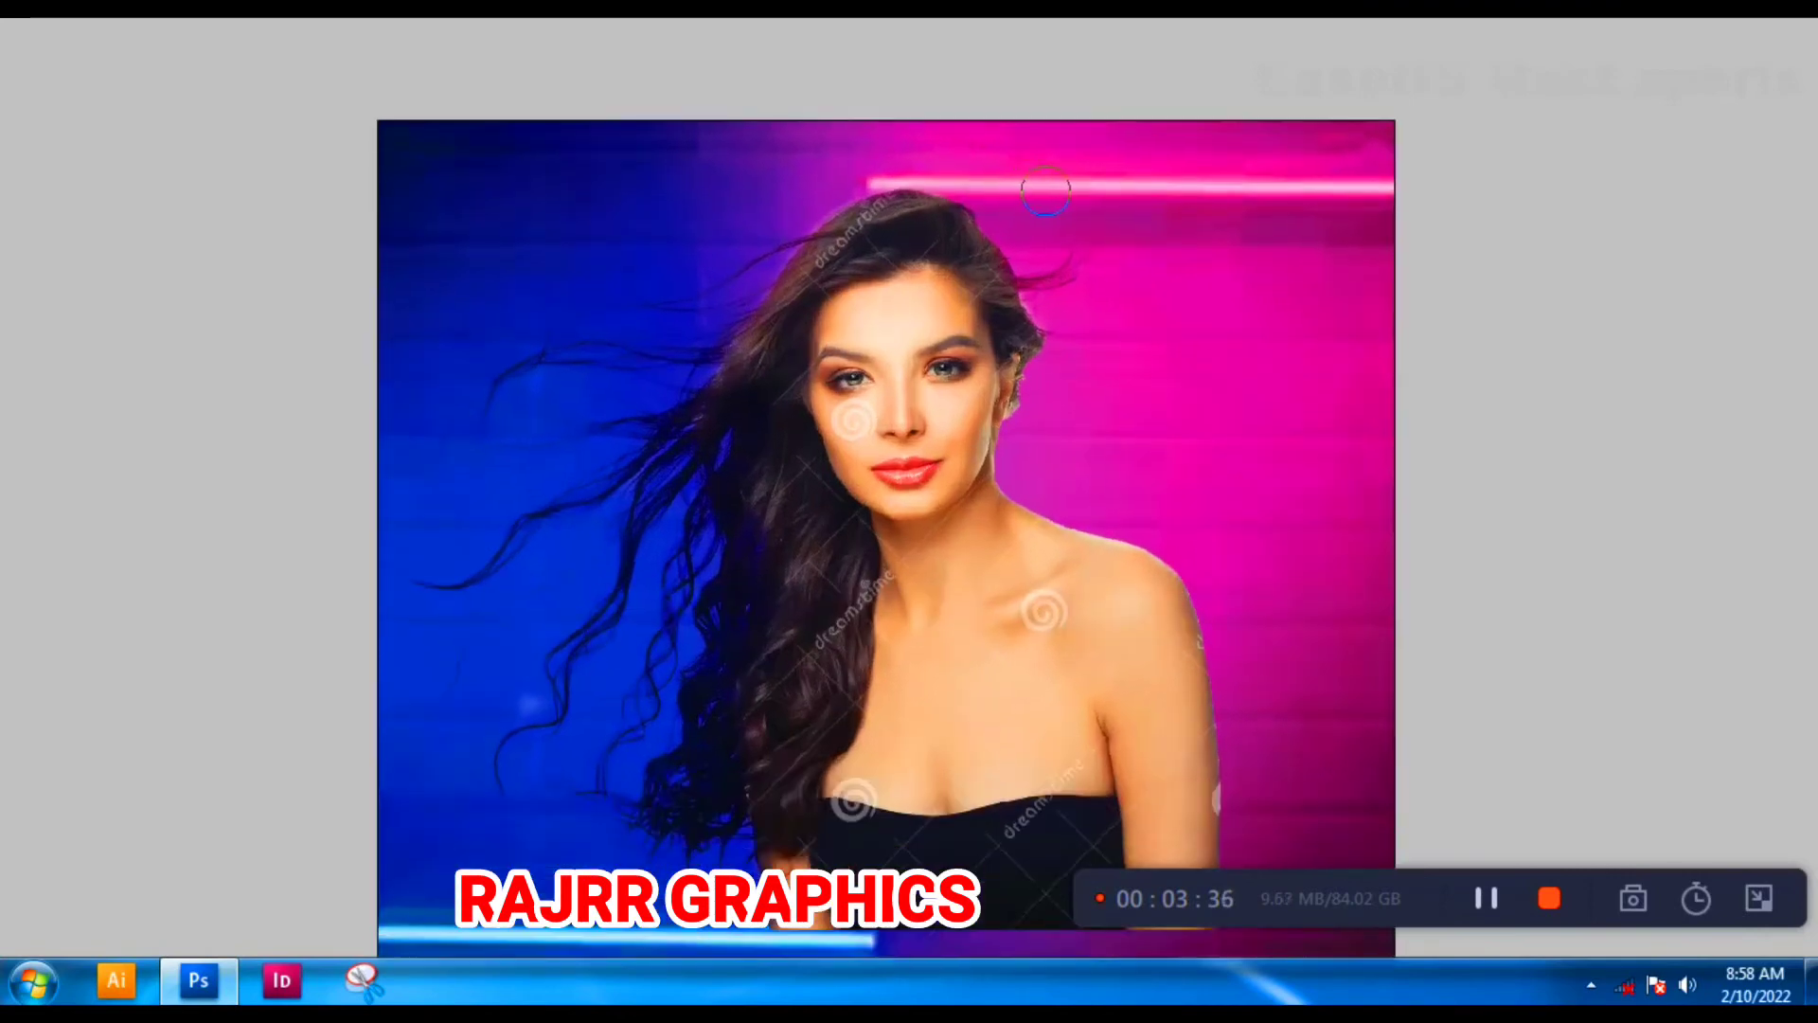
{"action": "key", "text": "f"}
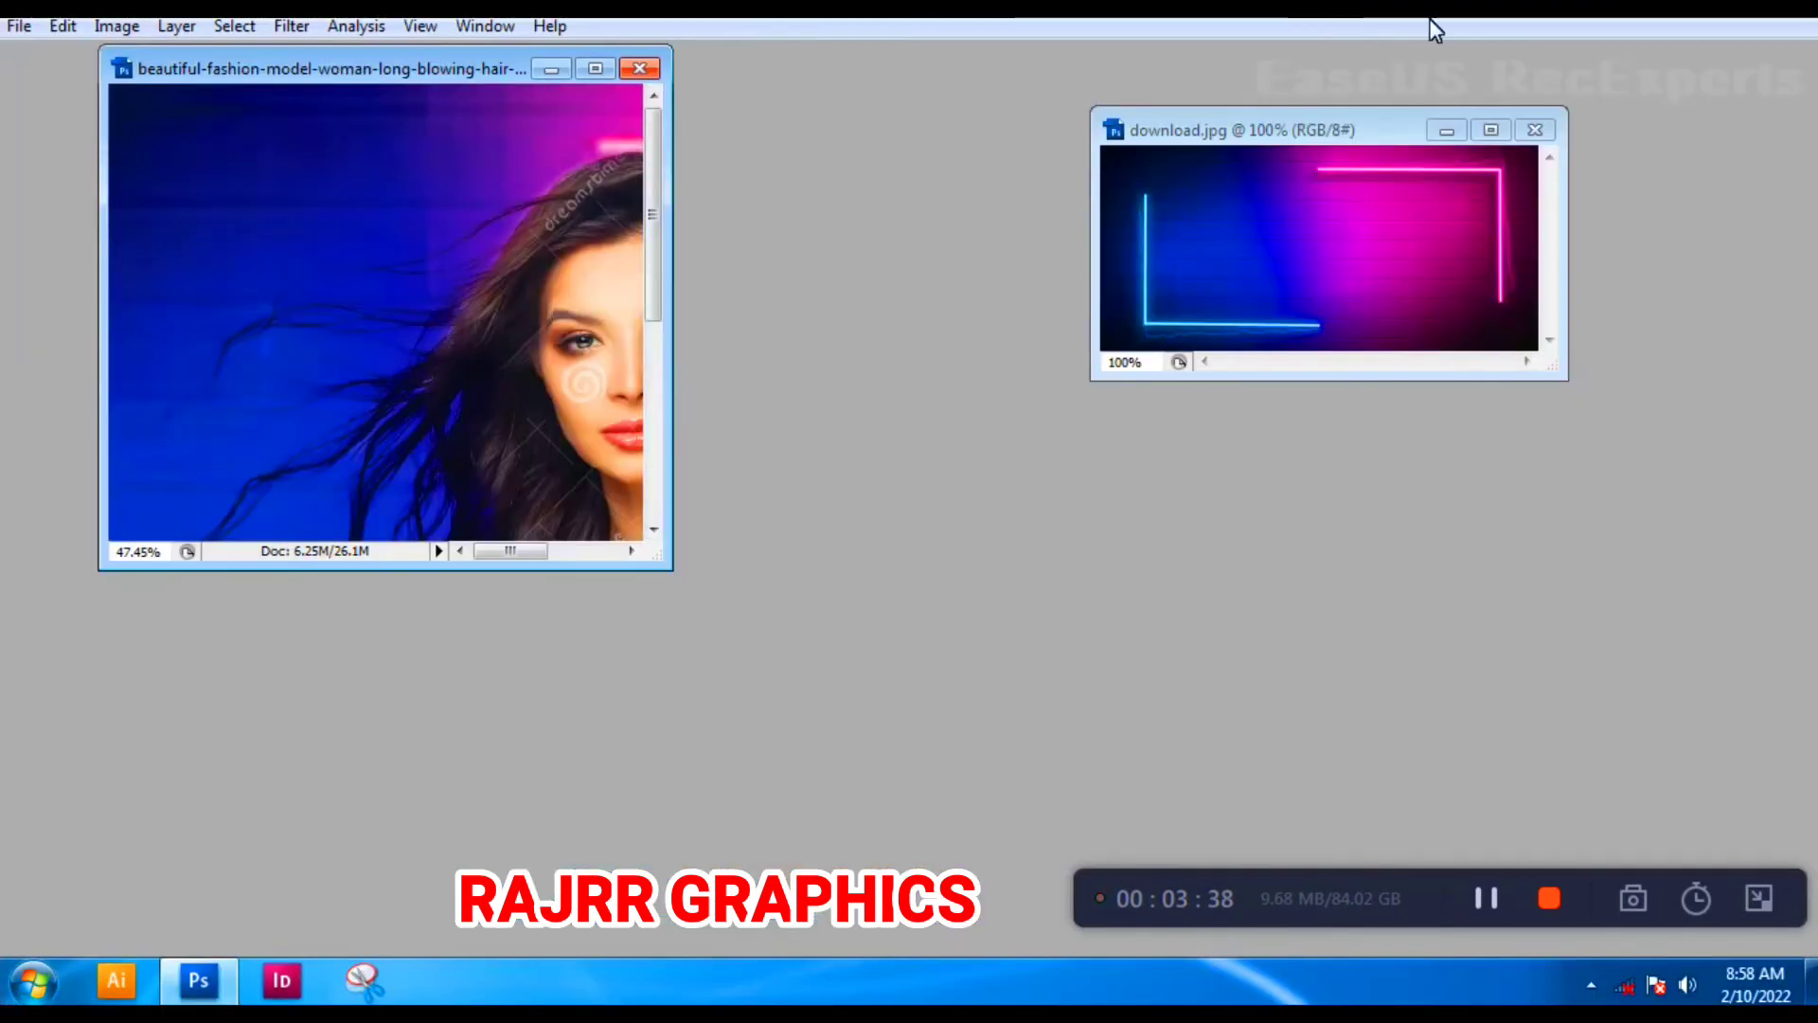
{"action": "key", "text": "f"}
{"action": "key", "text": "f"}
{"action": "key", "text": "f"}
{"action": "key", "text": "f"}
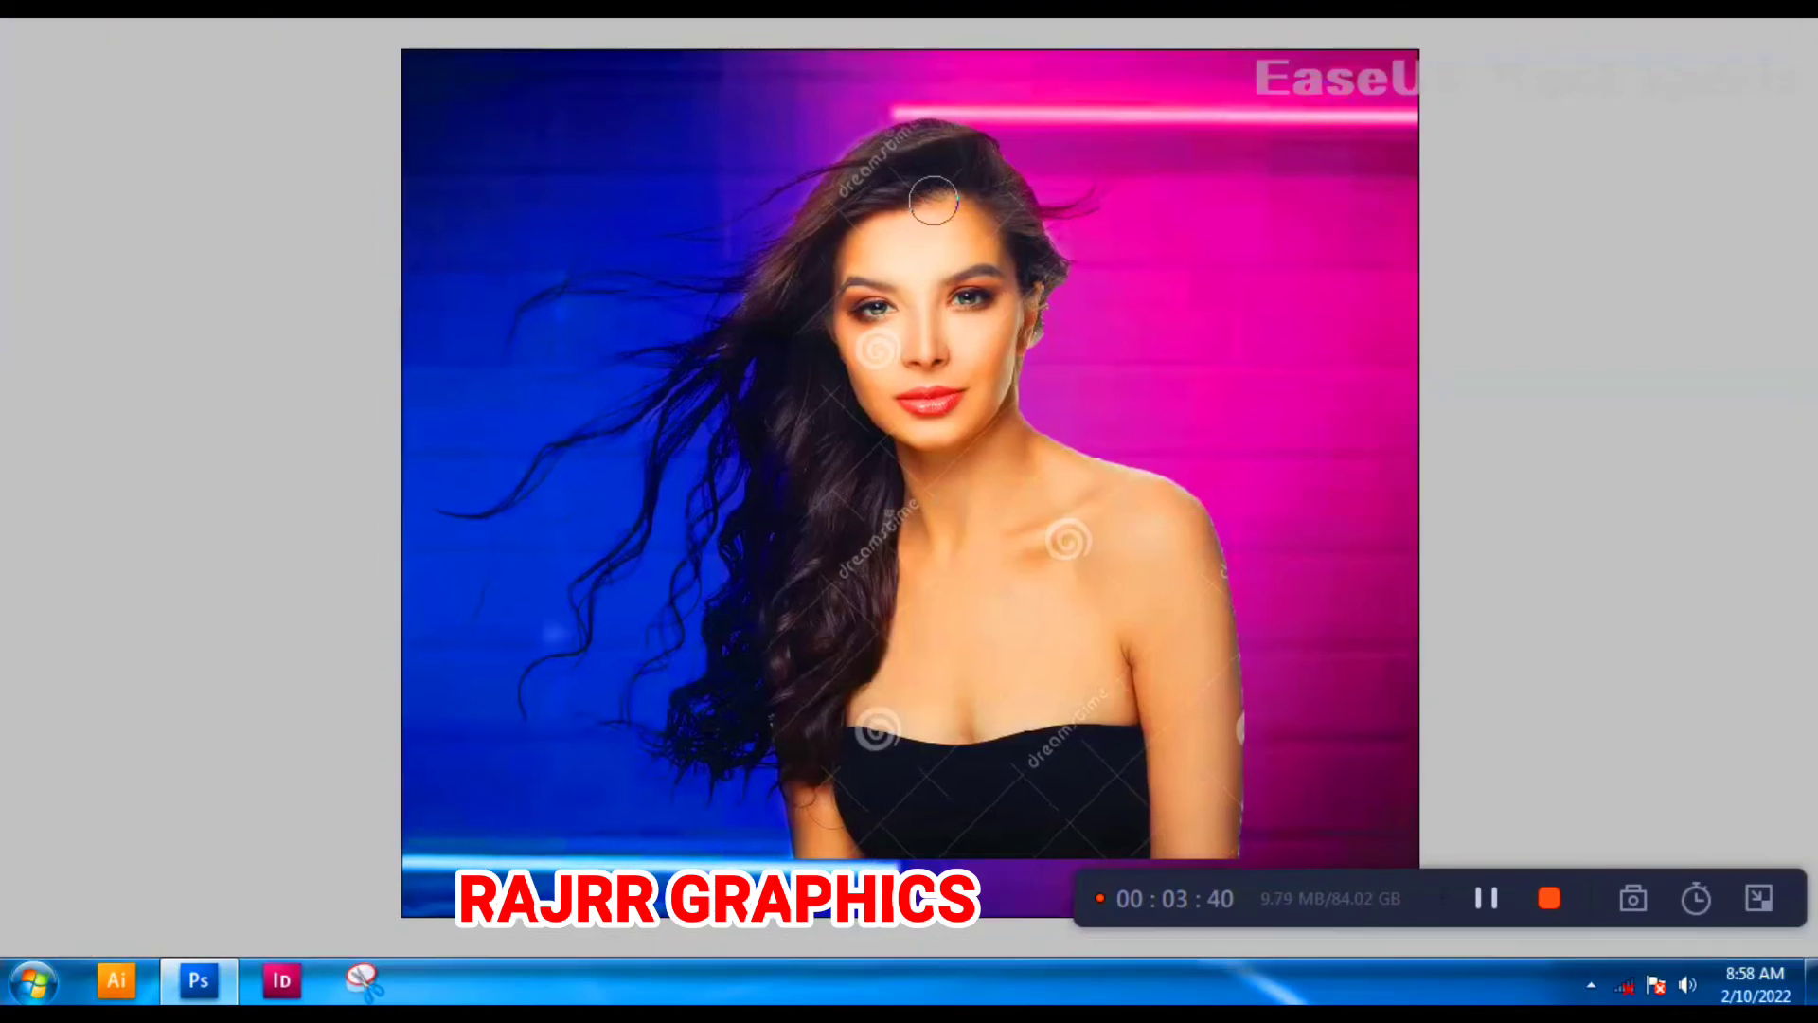
{"action": "key", "text": "Tab"}
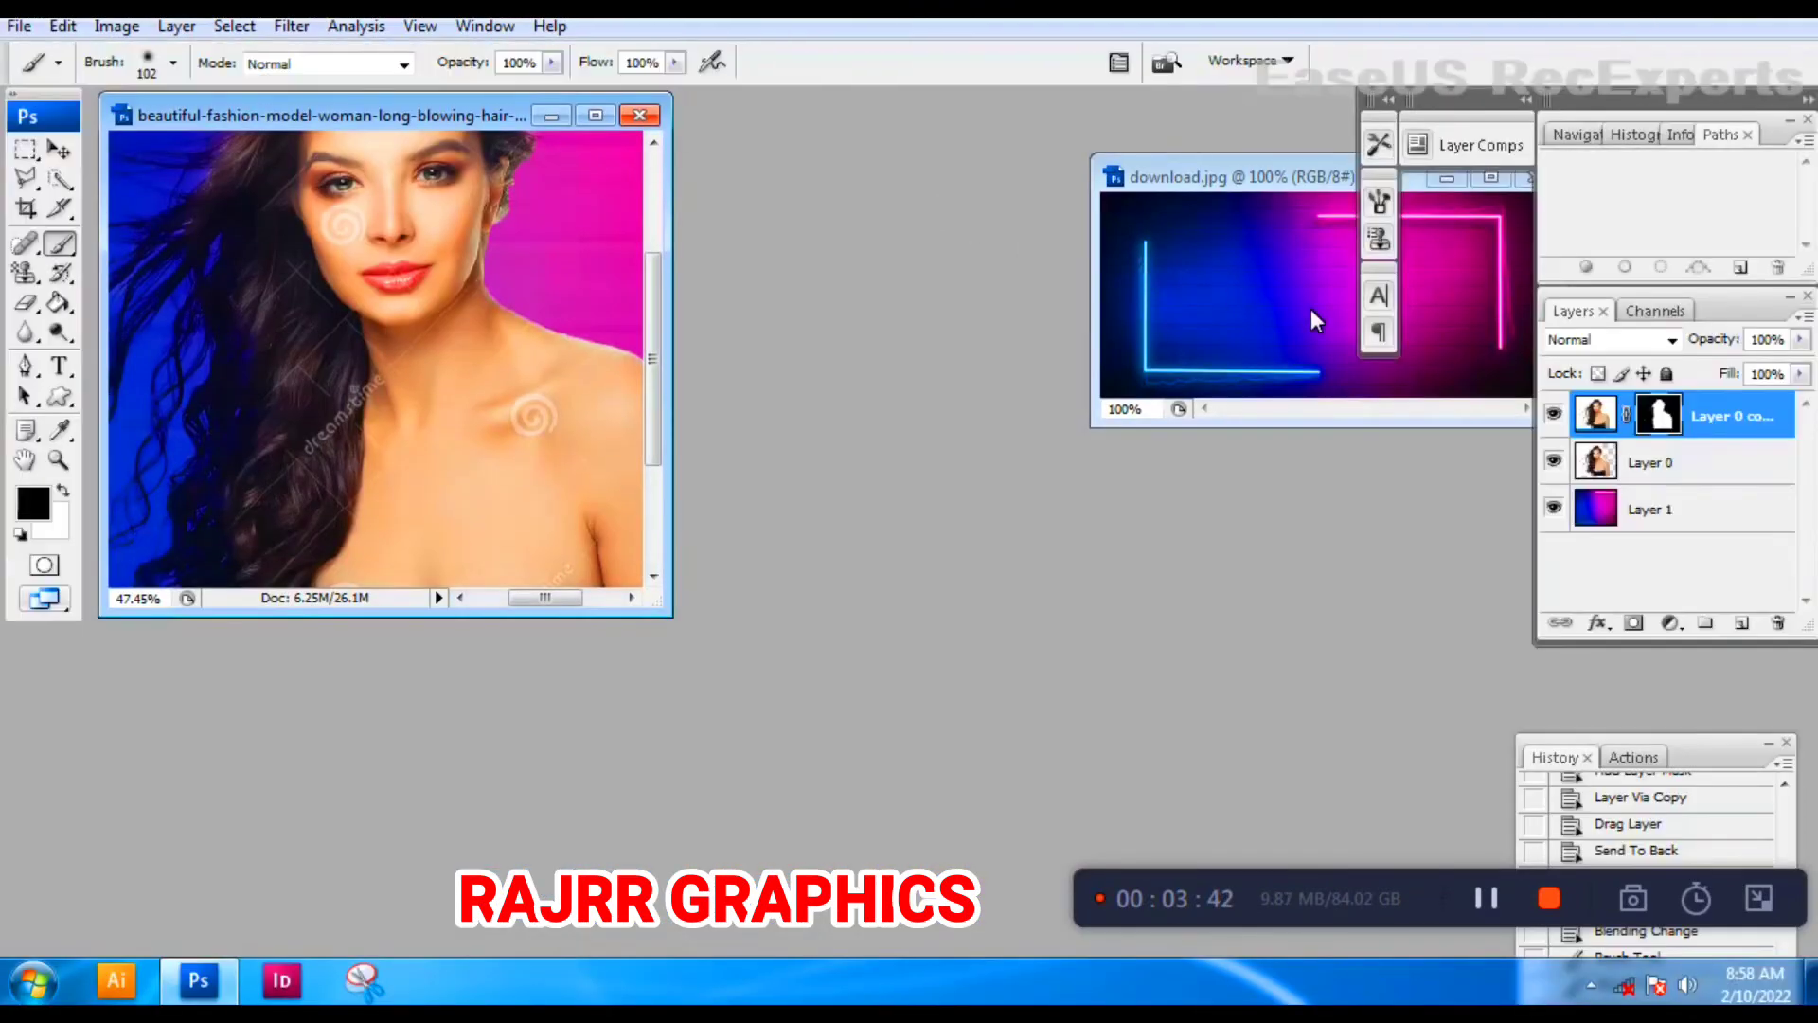
Group Layer 0 copy and Layer 0, and switch to the Move tool.
{"action": "left_click", "coordinate": [1658, 462], "text": "shift"}
{"action": "key", "text": "ctrl+g"}
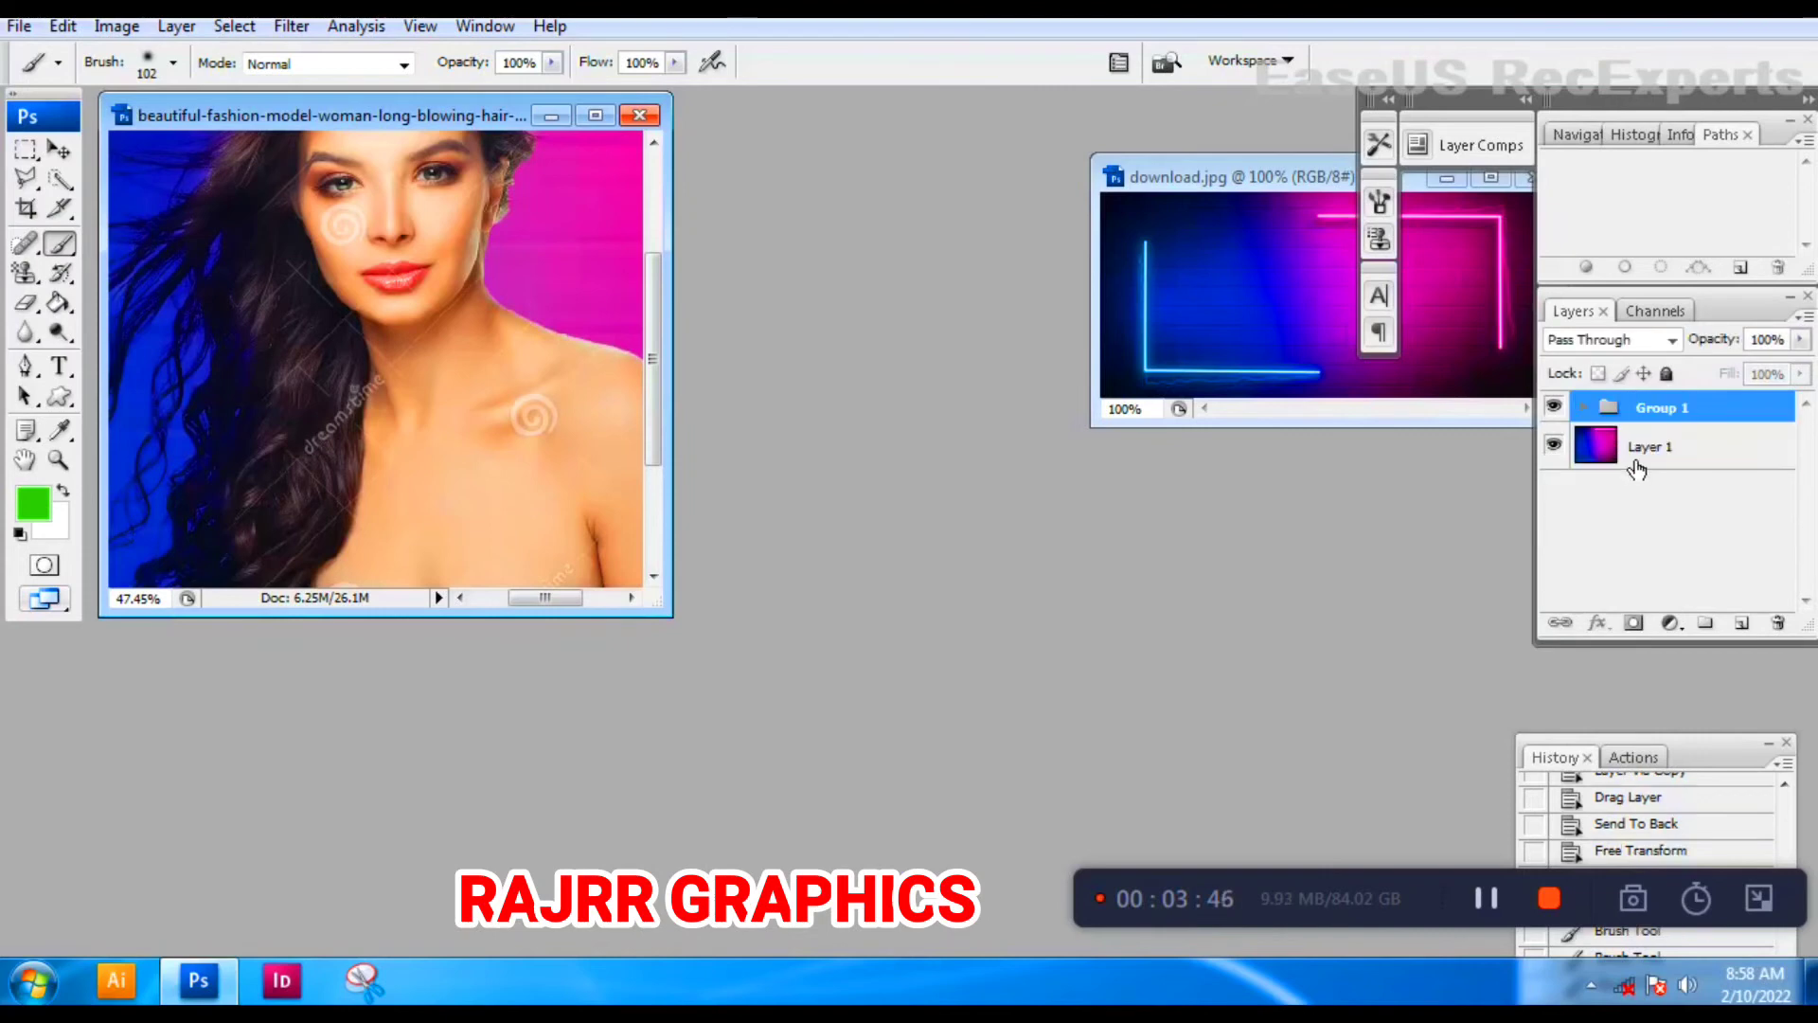
{"action": "key", "text": "f"}
{"action": "key", "text": "v"}
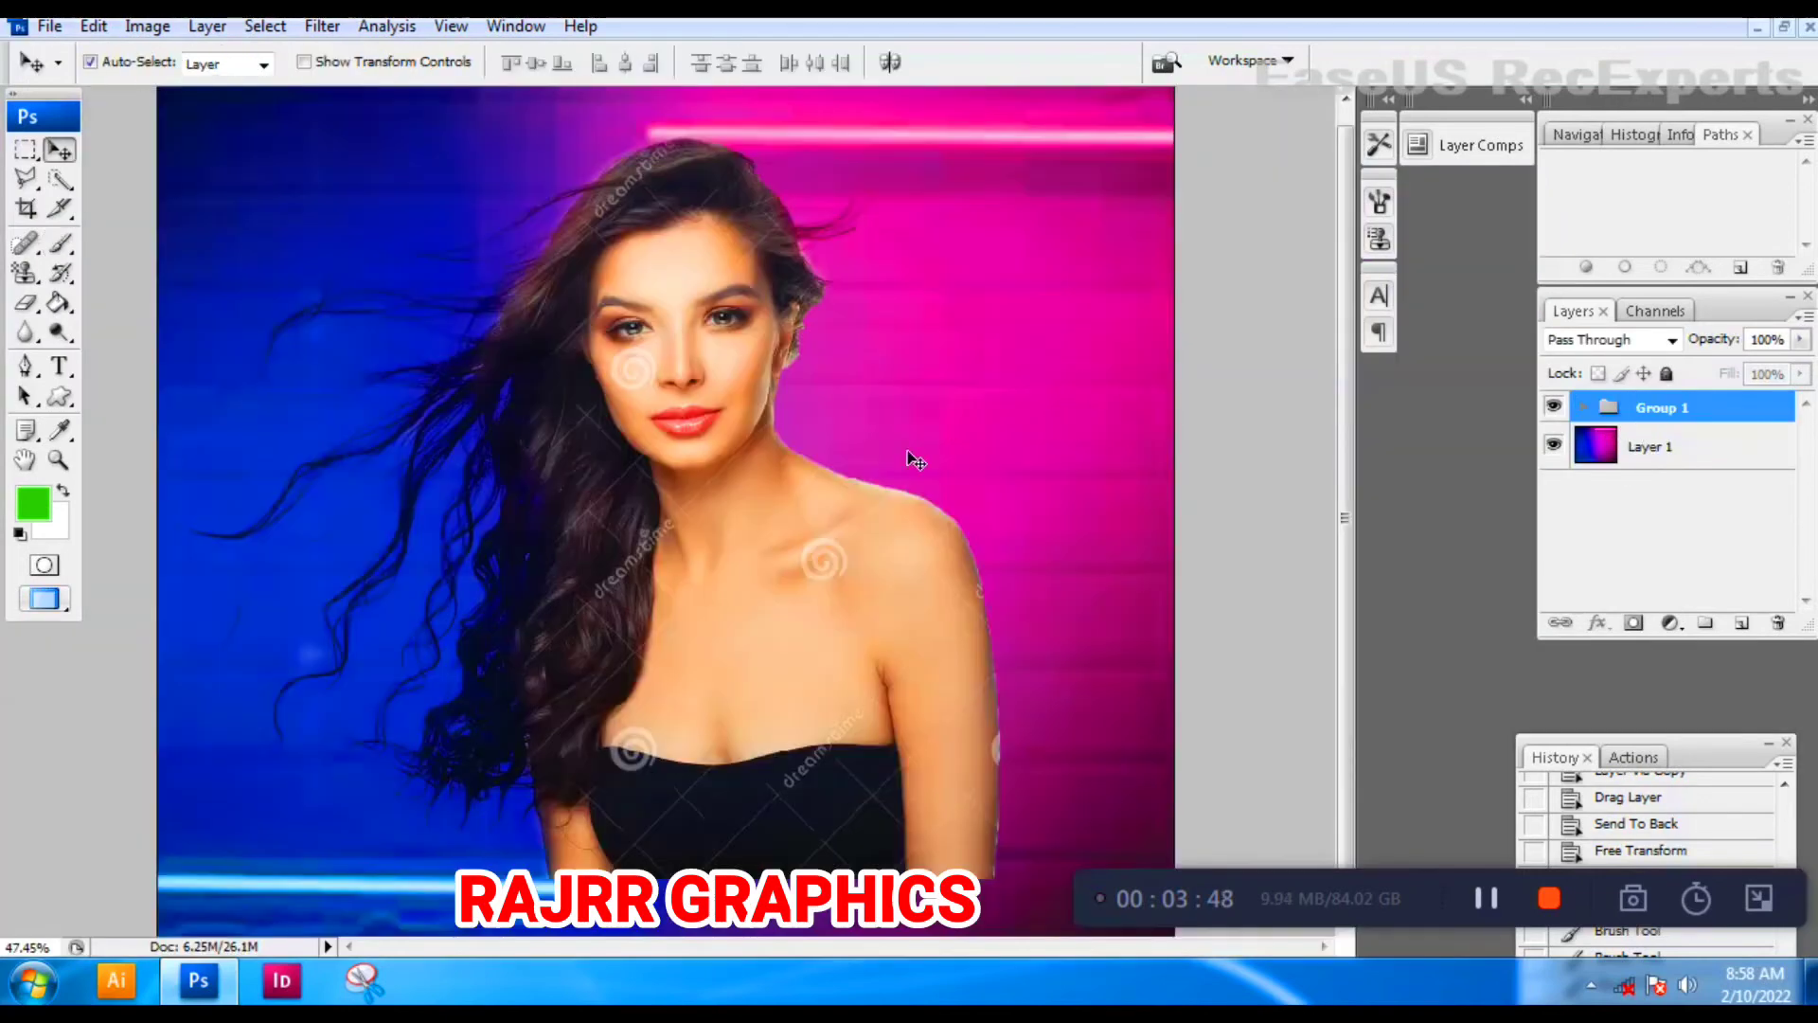
{"action": "left_click_drag", "start_coordinate": [780, 556], "coordinate": [669, 559]}
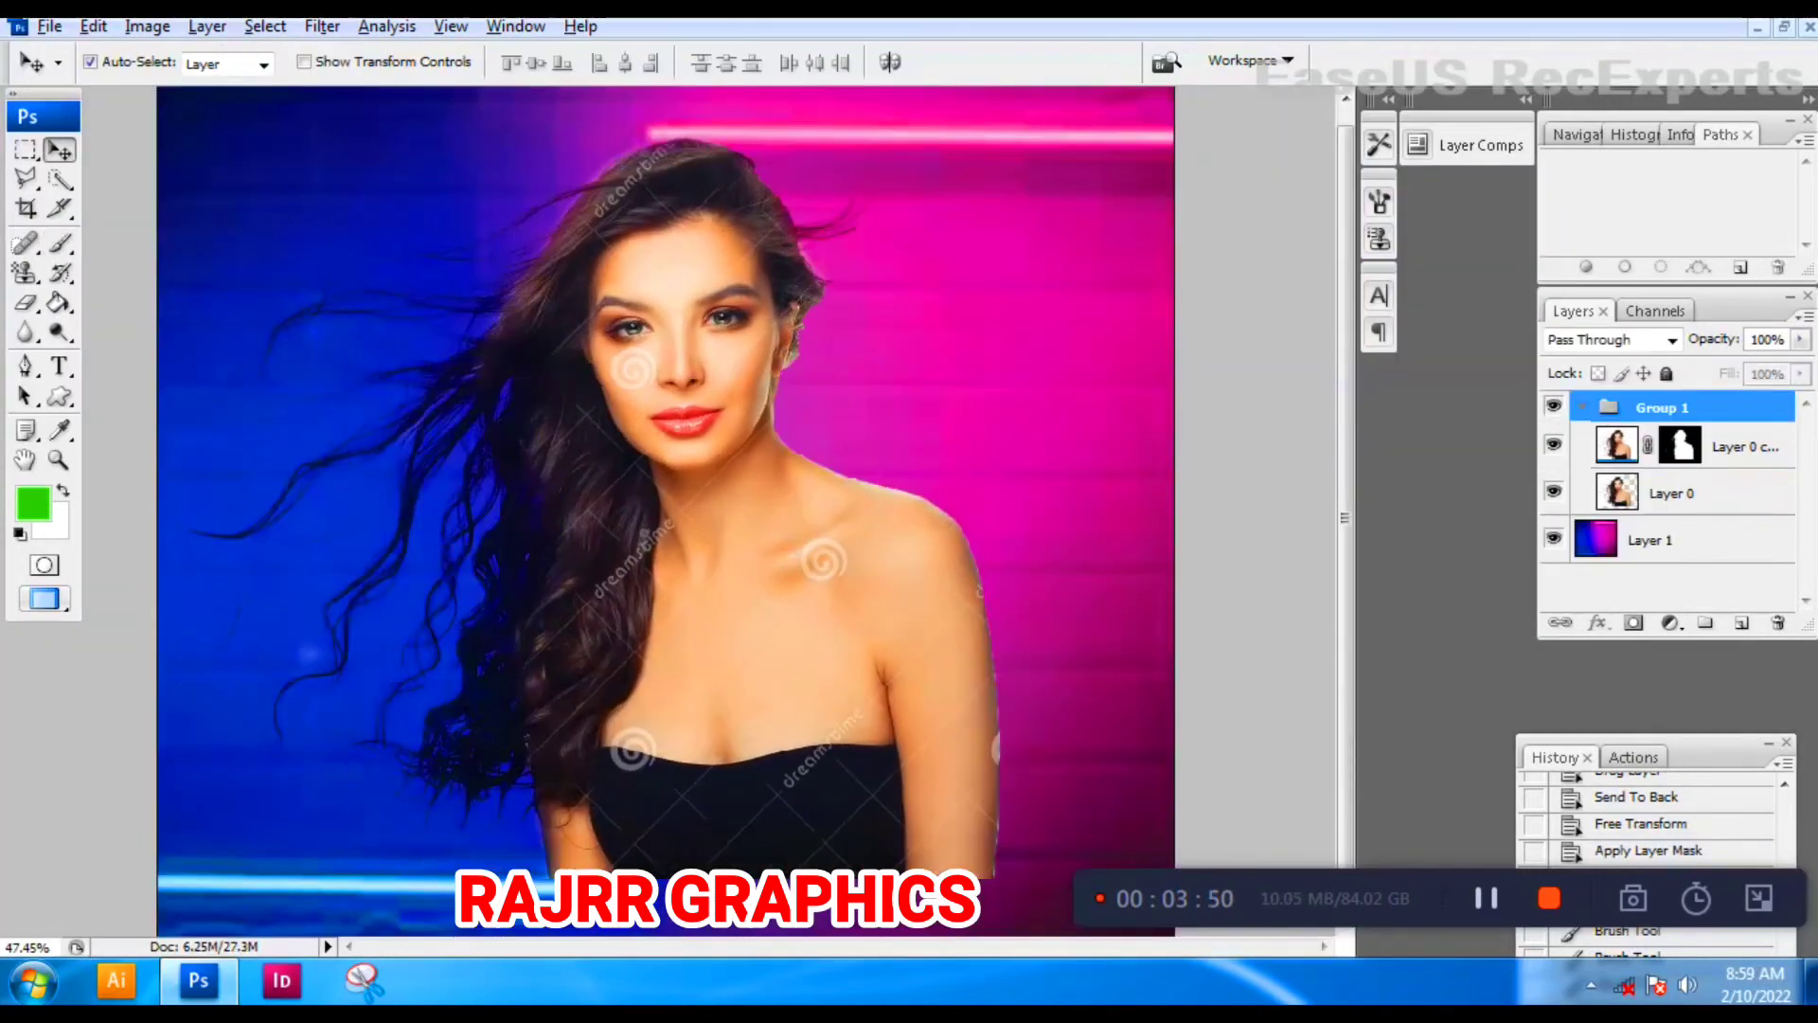
{"action": "key", "text": "ctrl+z"}
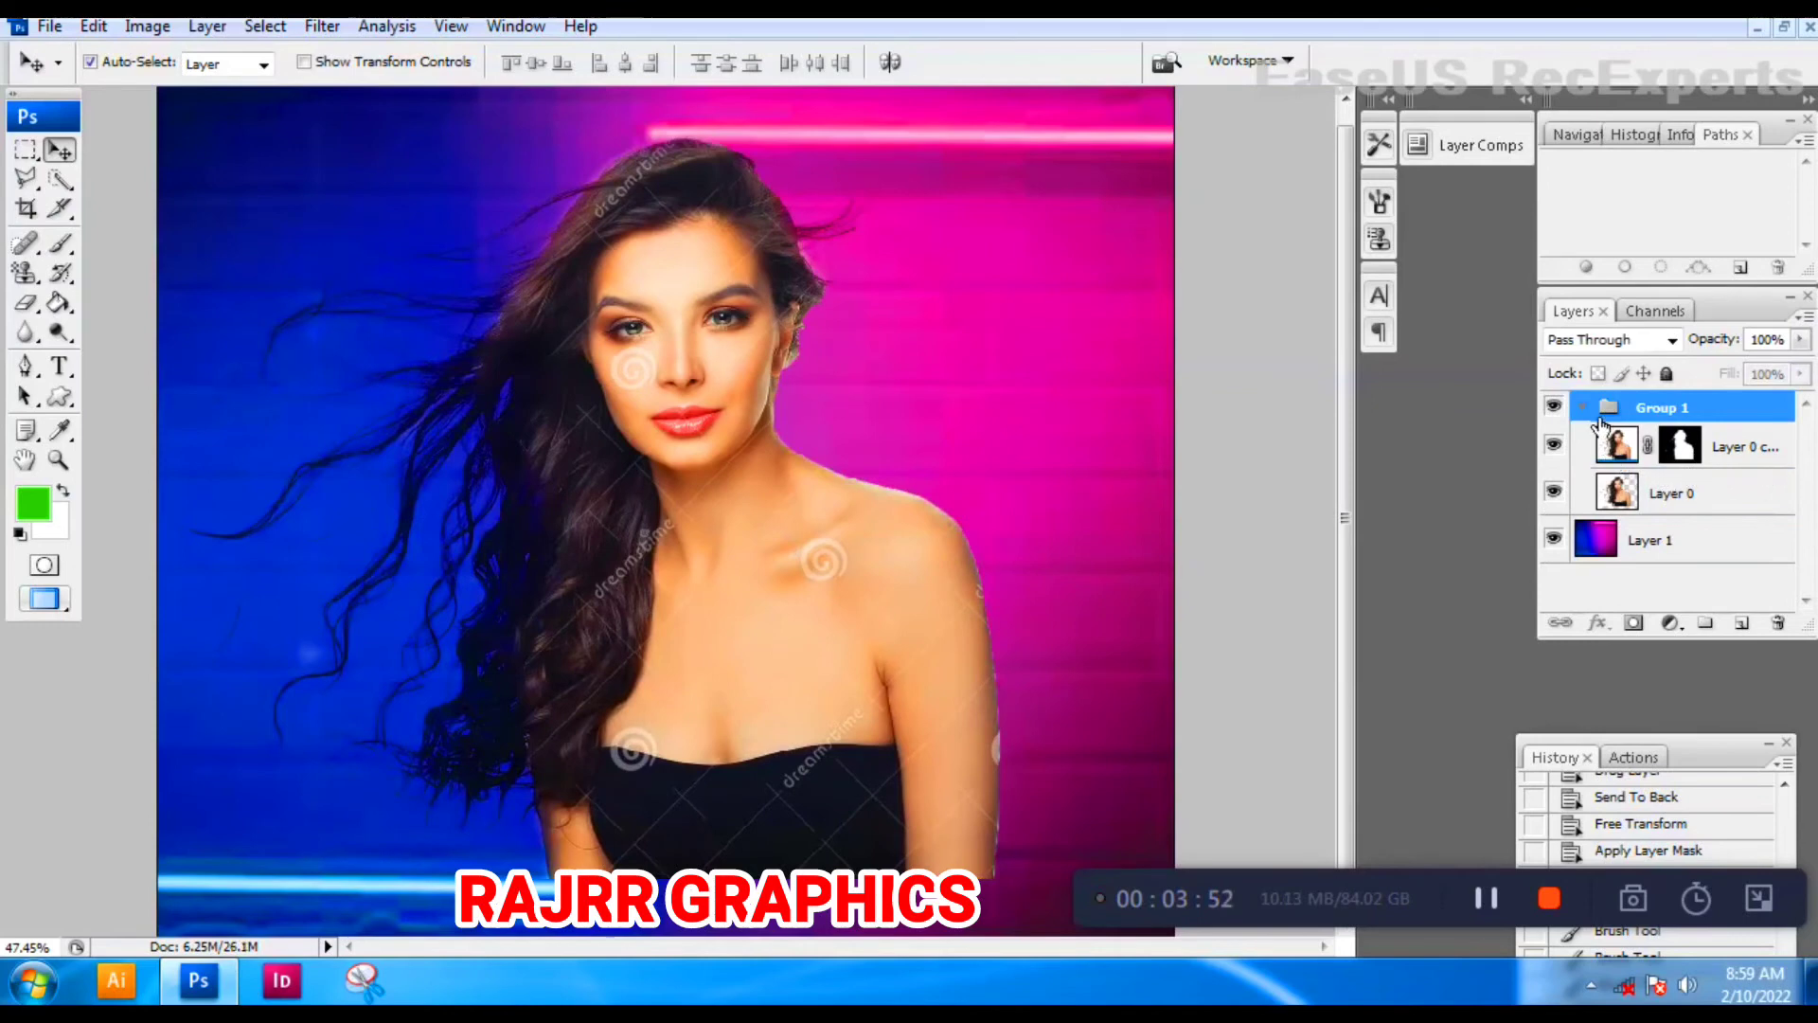
{"action": "left_click", "coordinate": [1652, 478]}
{"action": "left_click", "coordinate": [1624, 447], "text": "ctrl"}
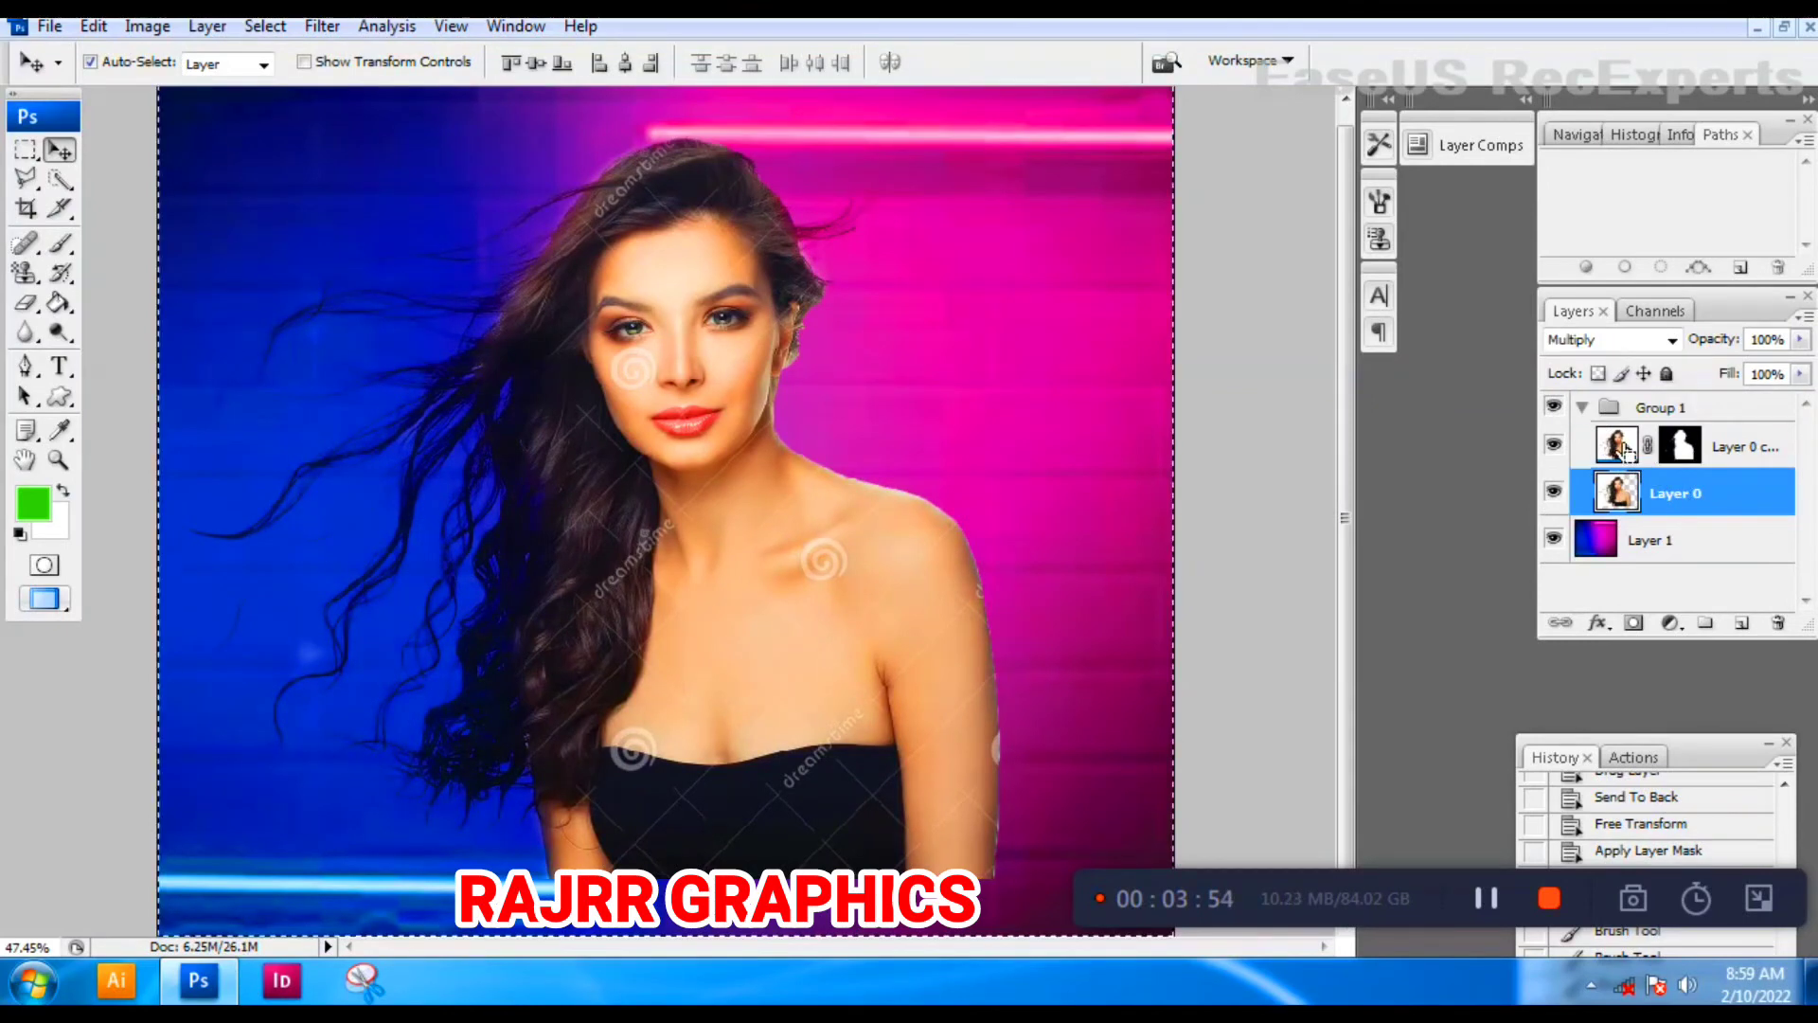
{"action": "left_click", "coordinate": [1647, 447]}
{"action": "key", "text": "ctrl+d"}
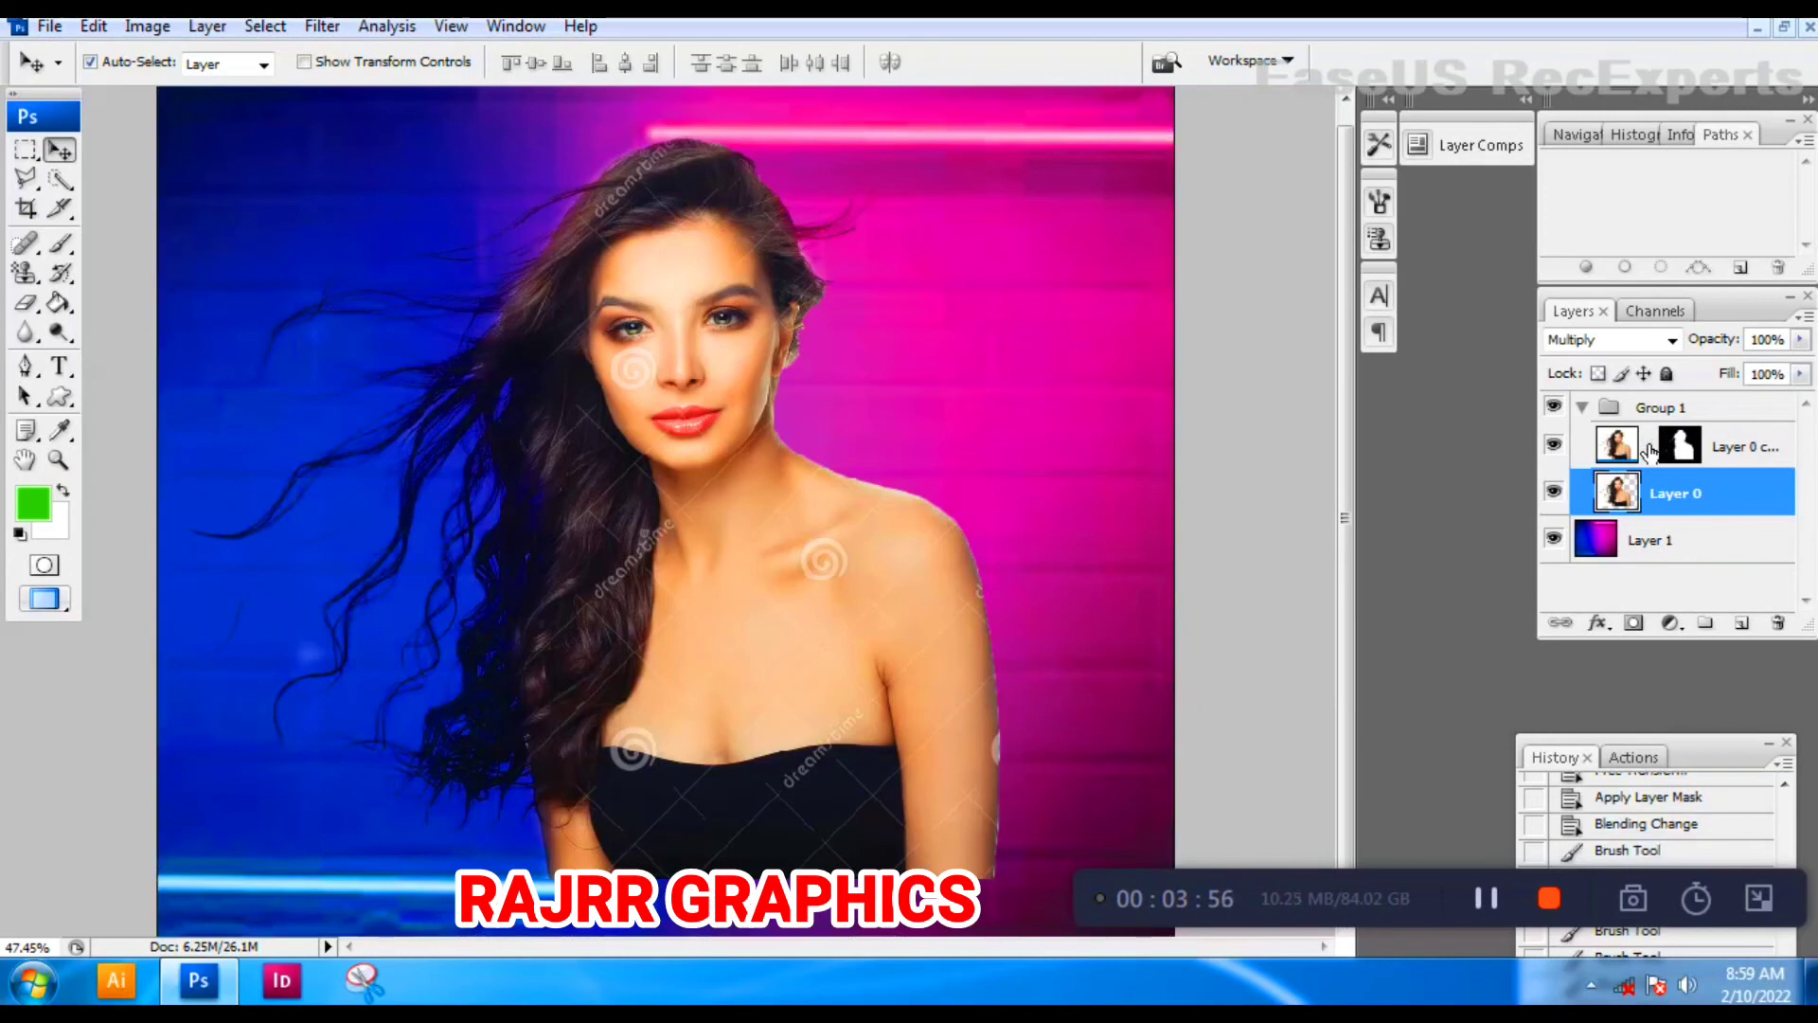
{"action": "left_click", "coordinate": [1645, 449], "text": "ctrl"}
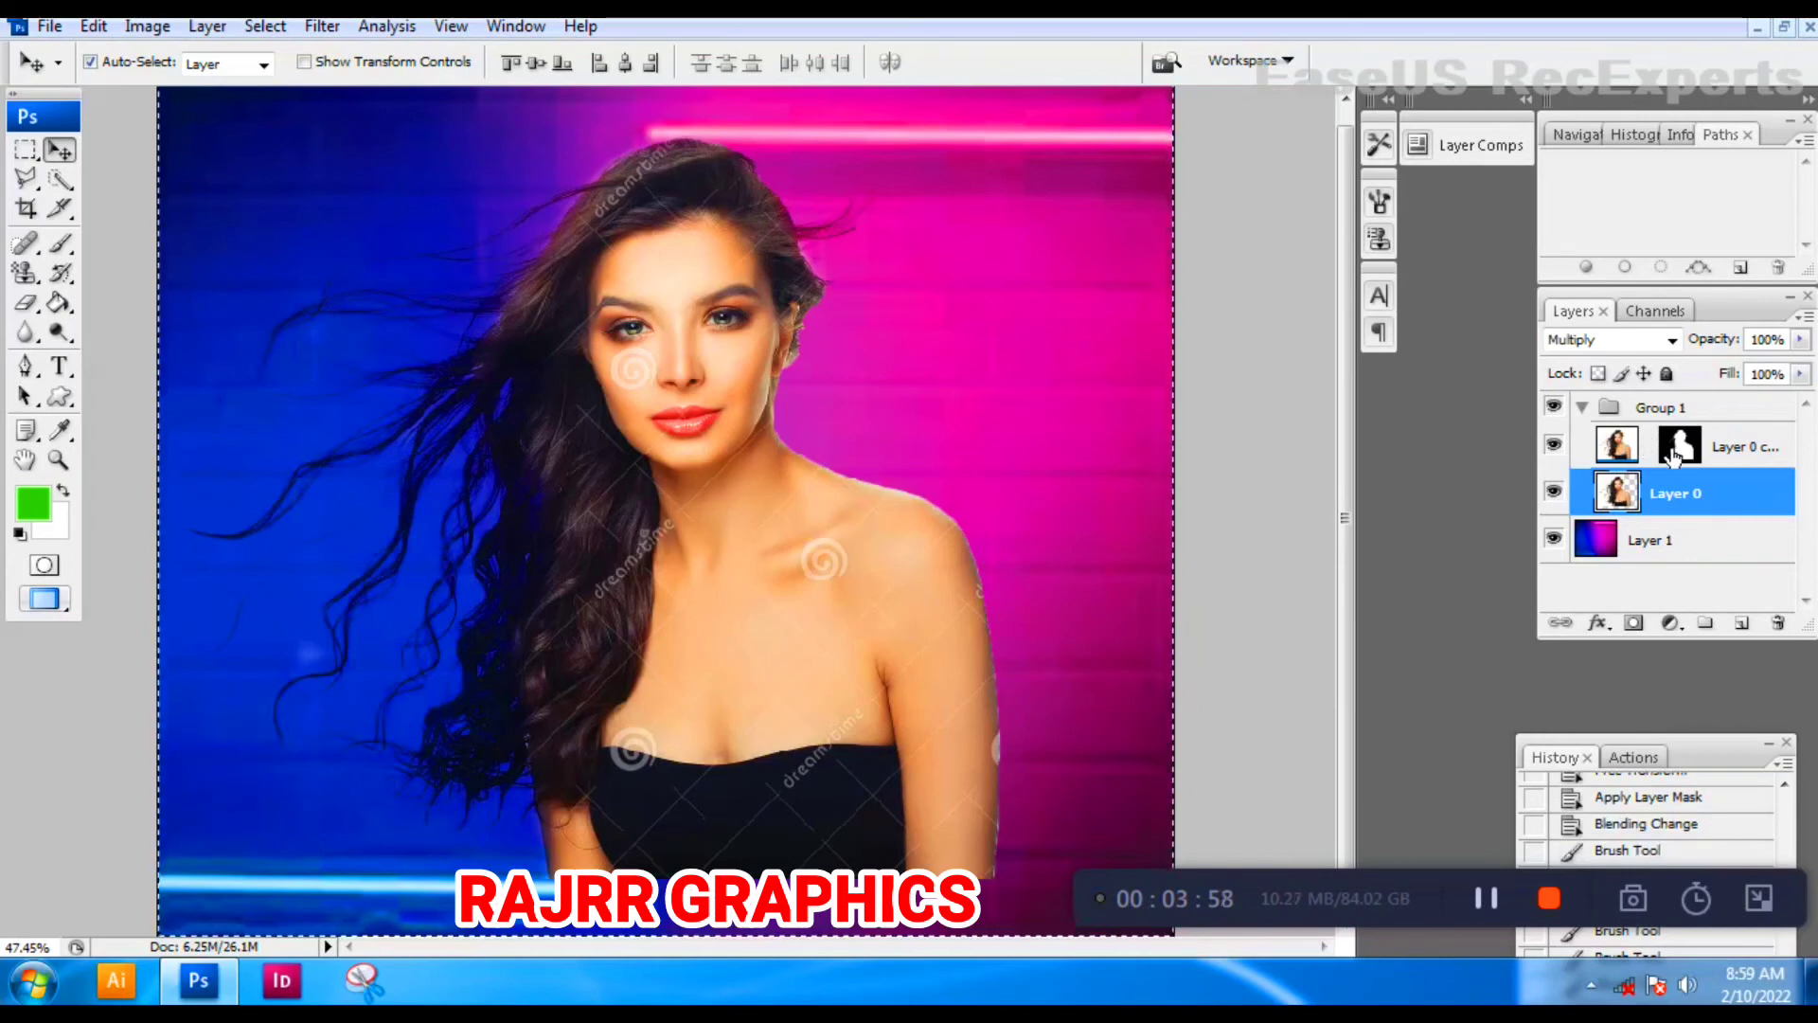
Link Layer 0 copy and Layer 0 inside the group.
{"action": "left_click", "coordinate": [1741, 445]}
{"action": "left_click", "coordinate": [1704, 492], "text": "shift"}
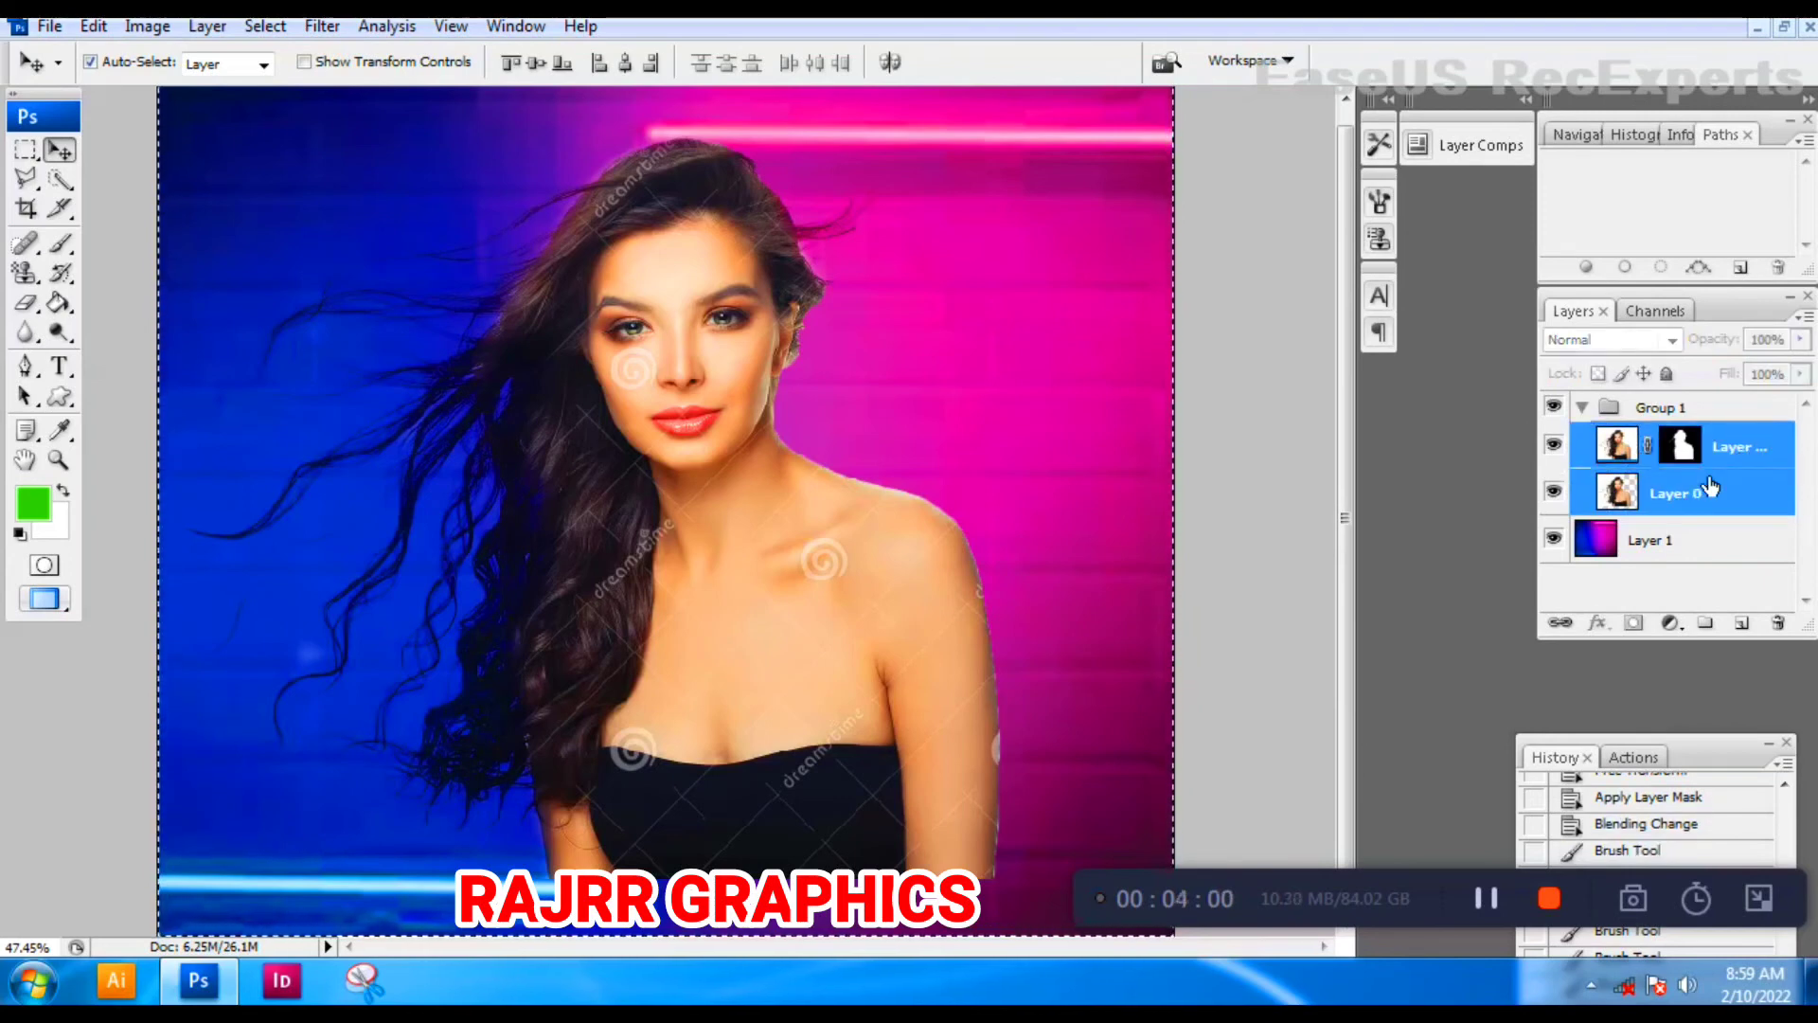
{"action": "left_click", "coordinate": [1560, 622]}
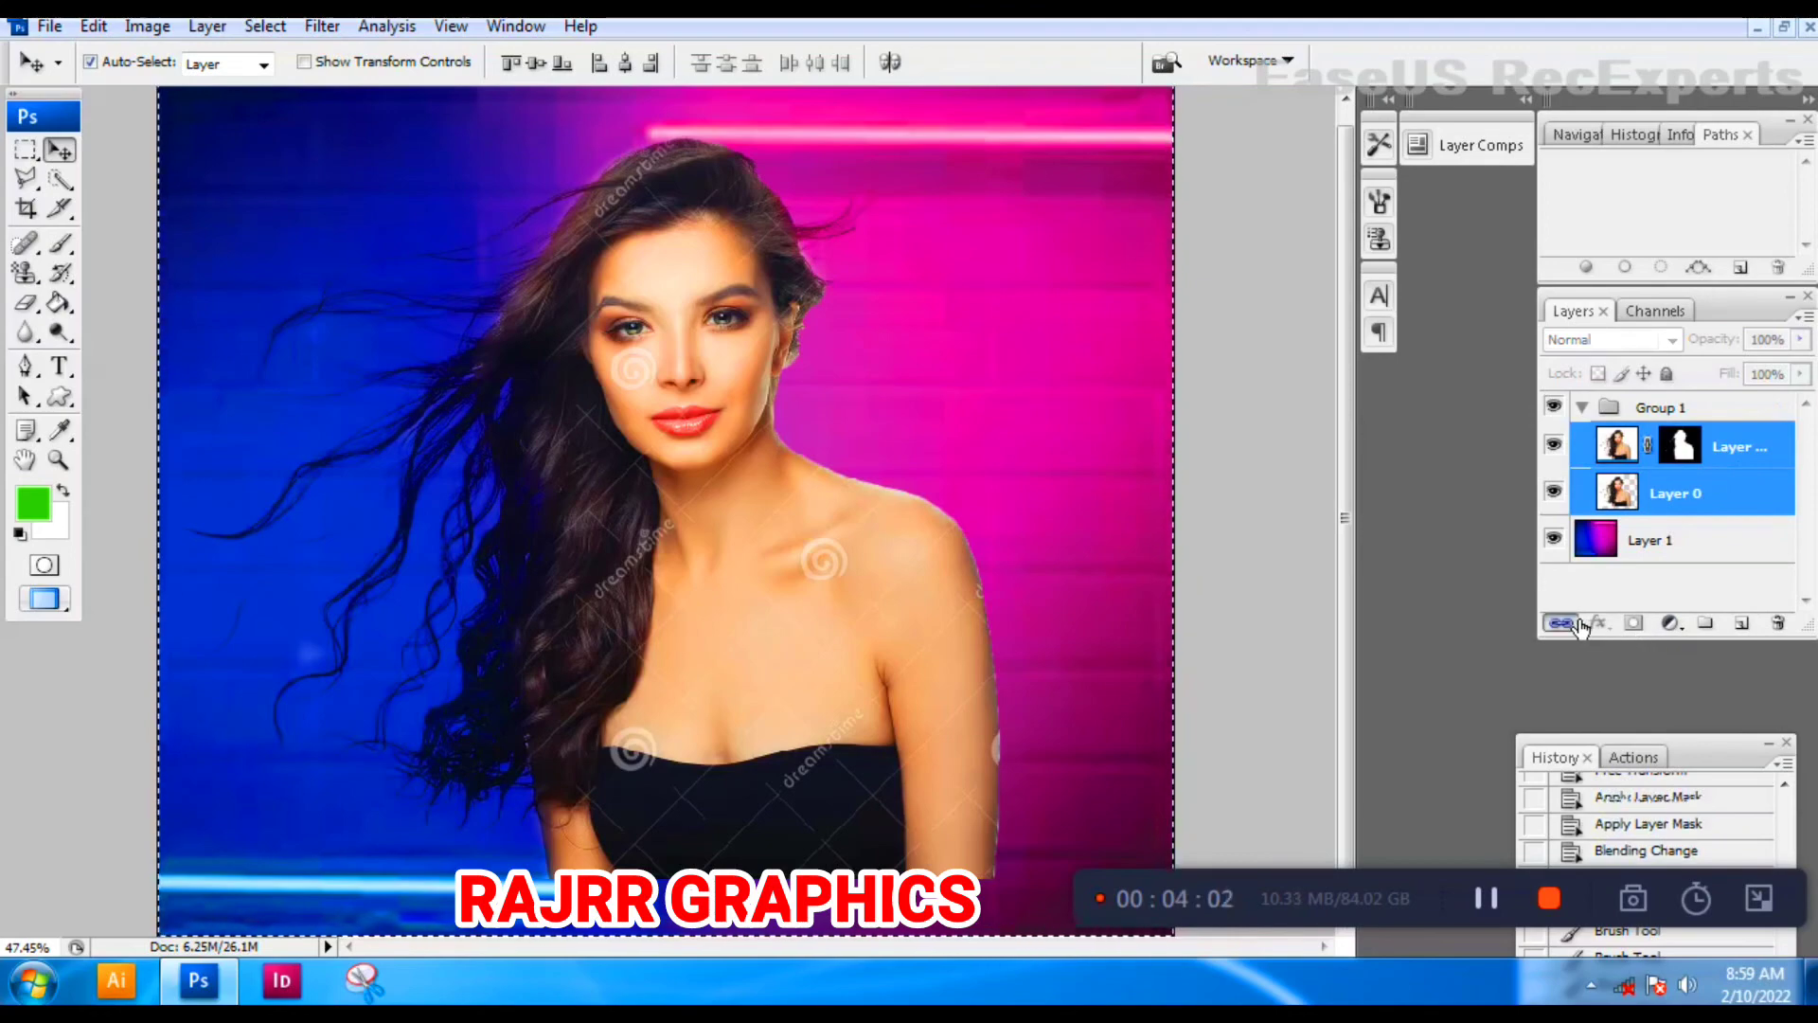
Clear the selection and move the linked portrait layers together down toward the canvas's bottom edge.
{"action": "left_click_drag", "start_coordinate": [654, 406], "coordinate": [591, 390]}
{"action": "key", "text": "ctrl+d"}
{"action": "scroll", "coordinate": [727, 321], "scroll_direction": "down", "scroll_amount": 4}
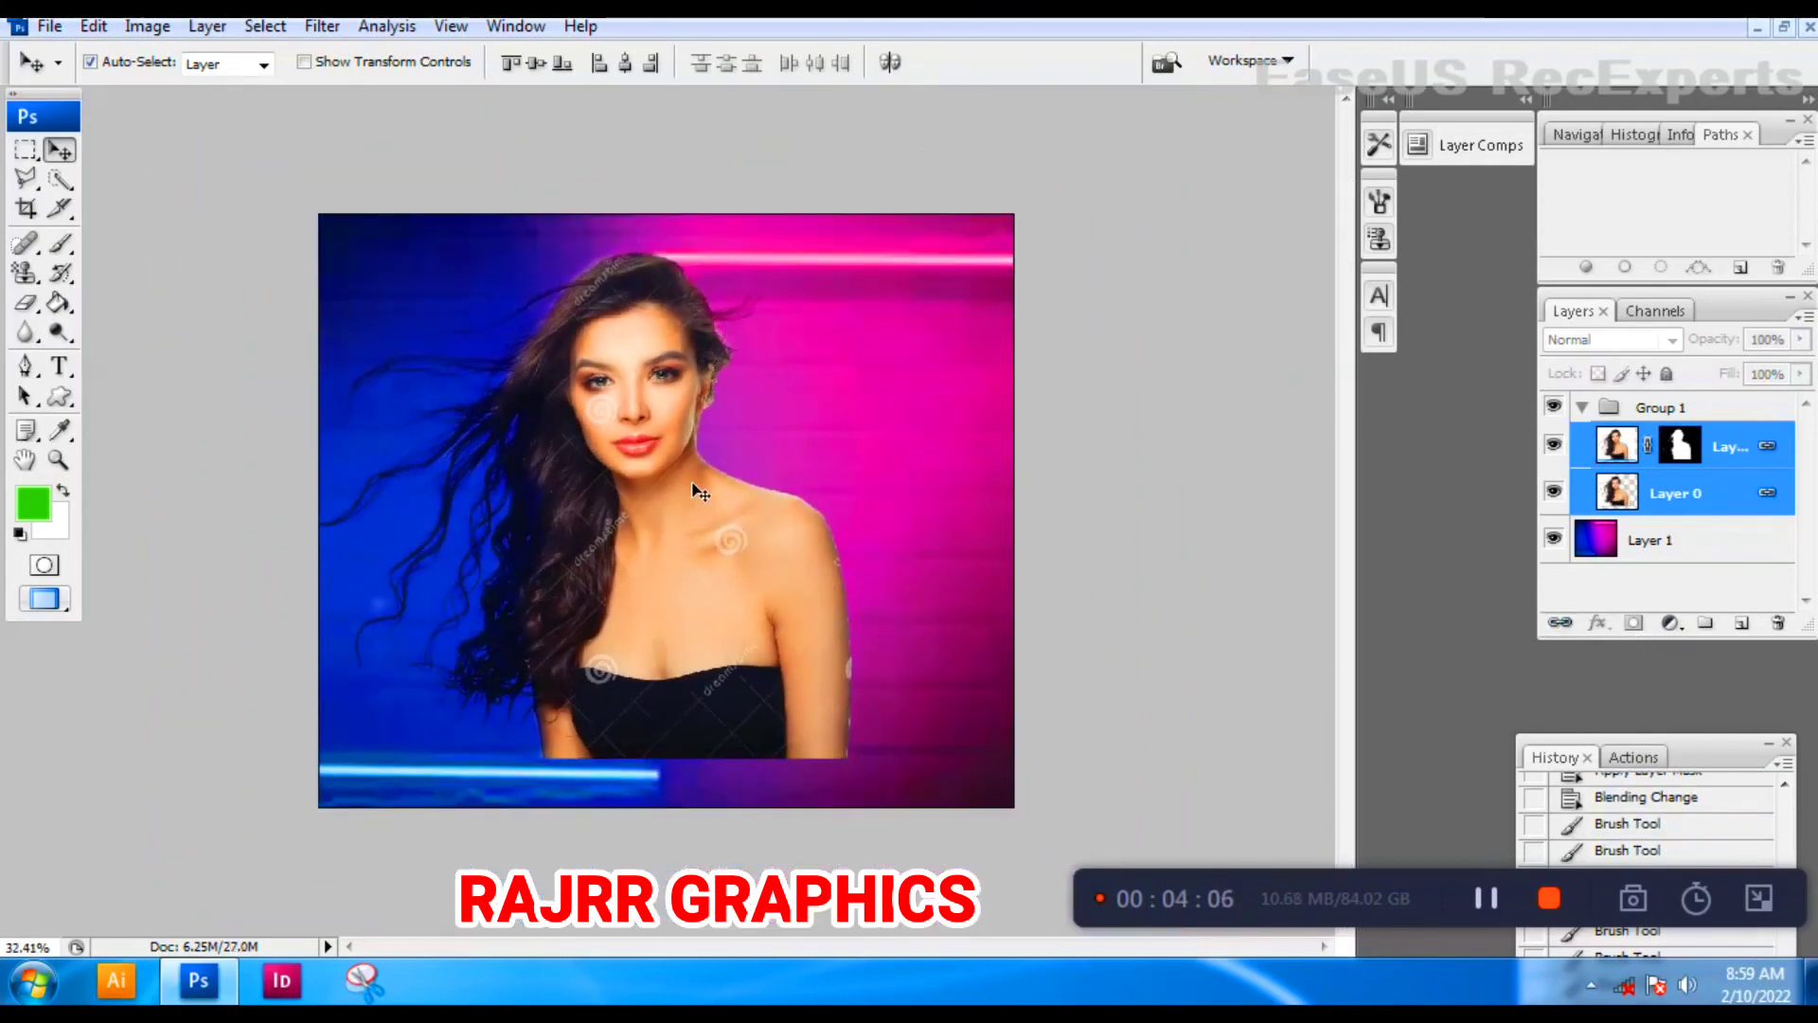
{"action": "left_click_drag", "start_coordinate": [635, 475], "coordinate": [665, 521]}
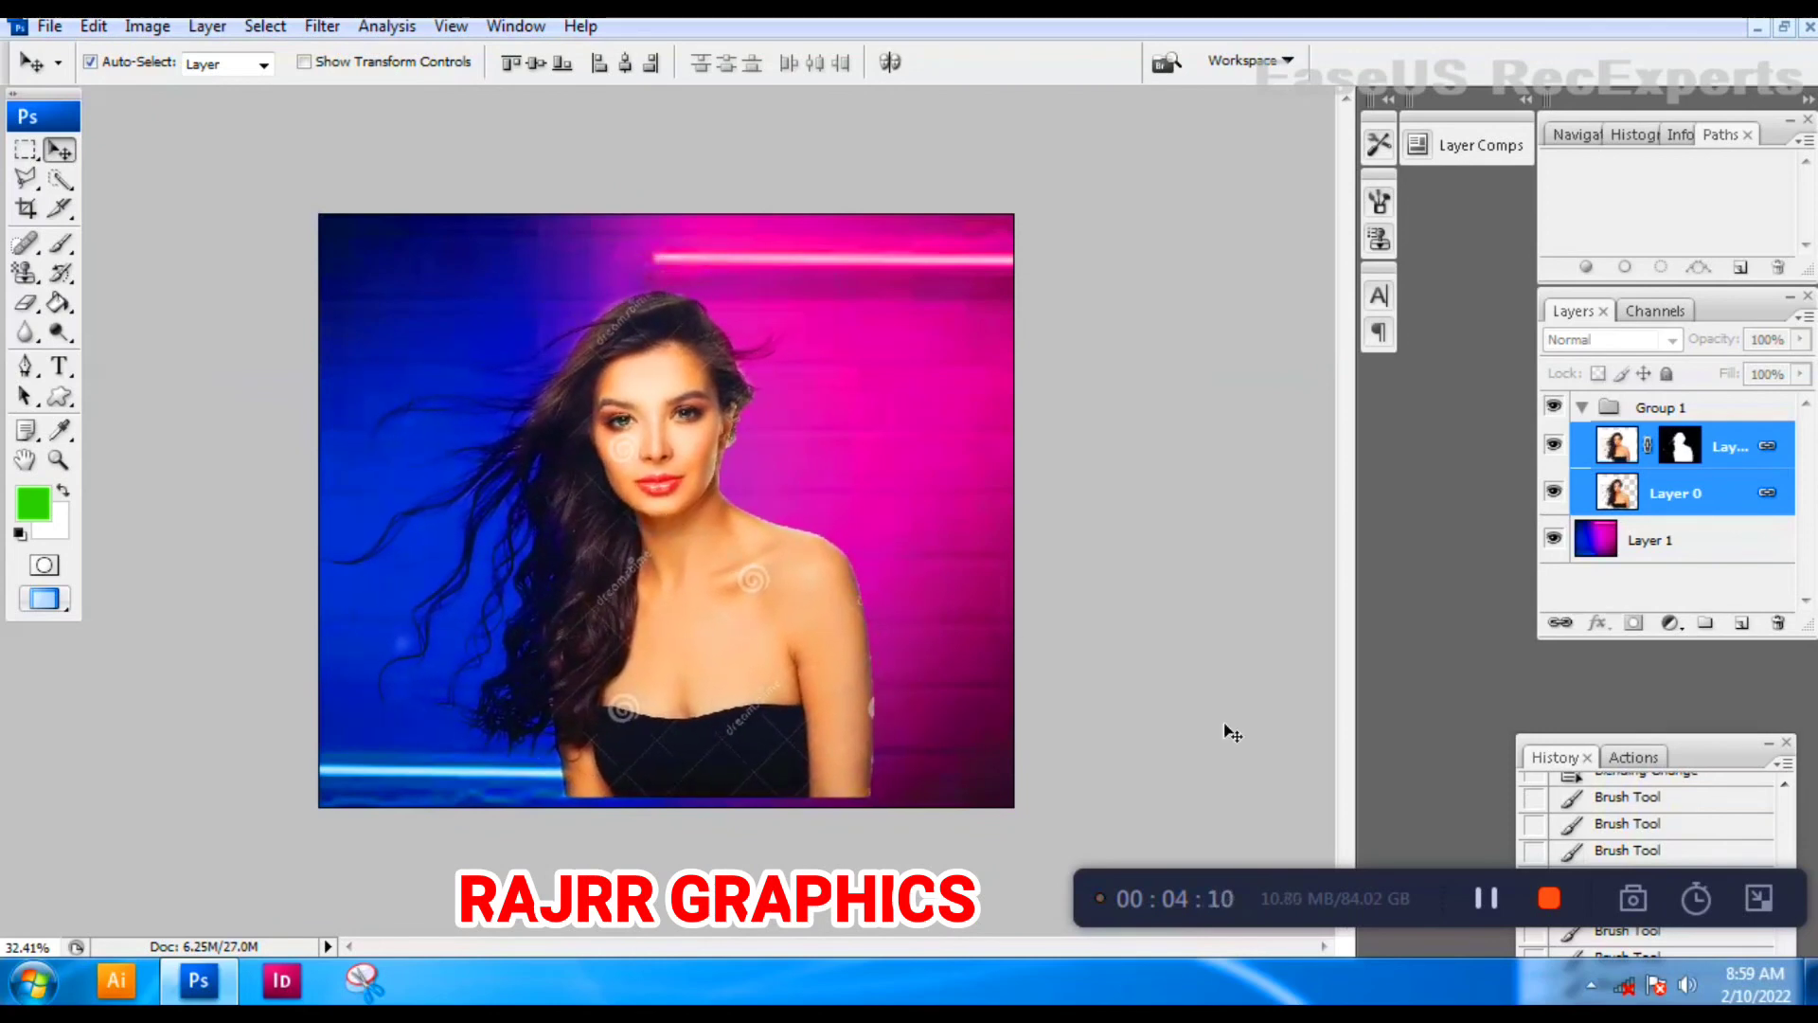